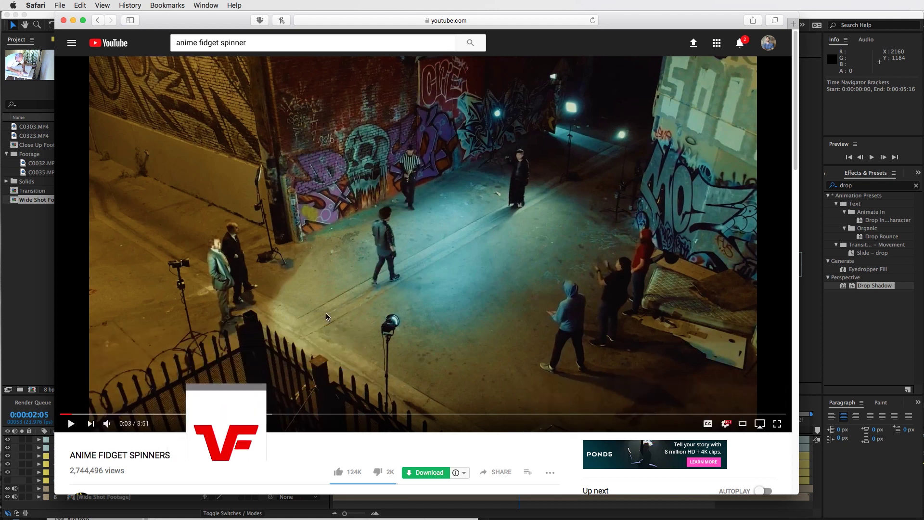
Step: Play the Anime Fidget Spinners video and leave it paused at 0:13 on the long-coated man
left_click(337, 284)
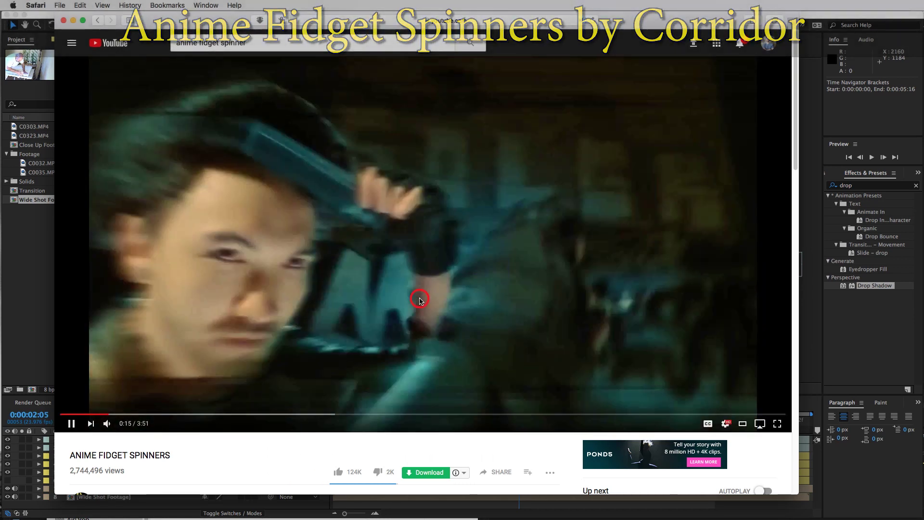
left_click(411, 316)
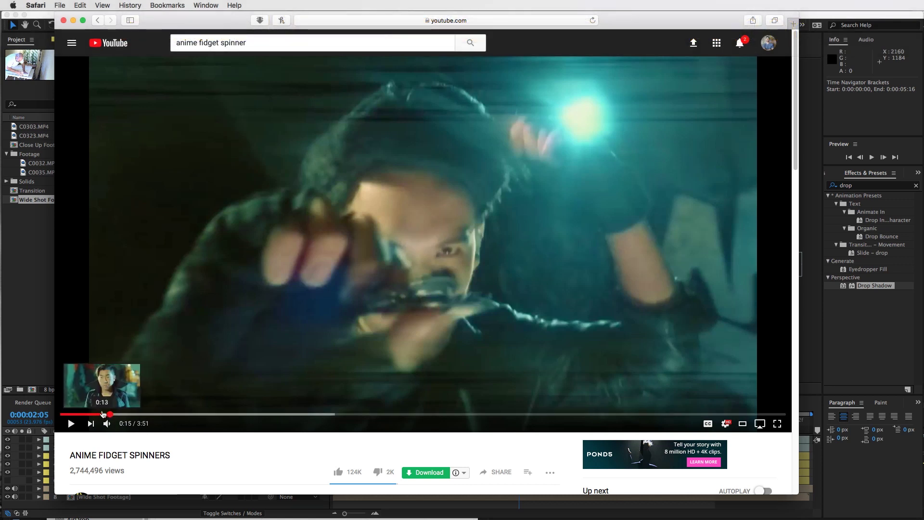
left_click(103, 415)
left_click(317, 315)
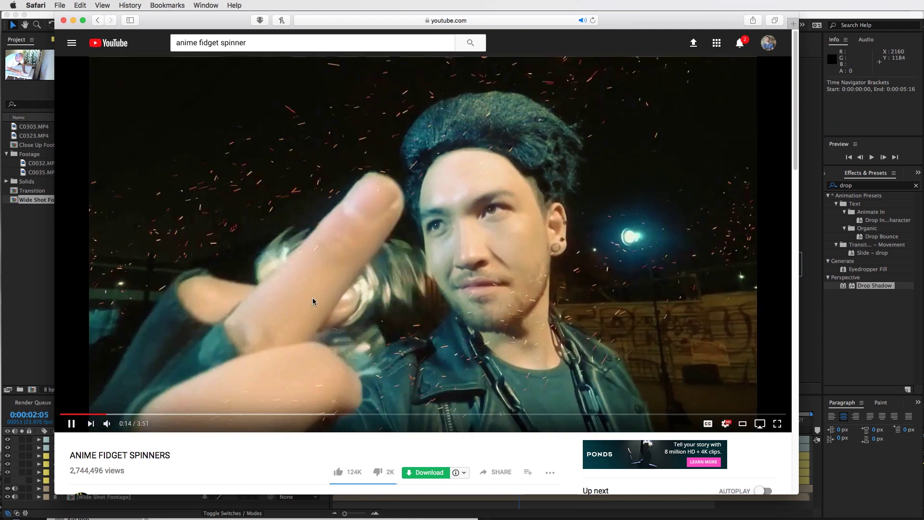
left_click(311, 299)
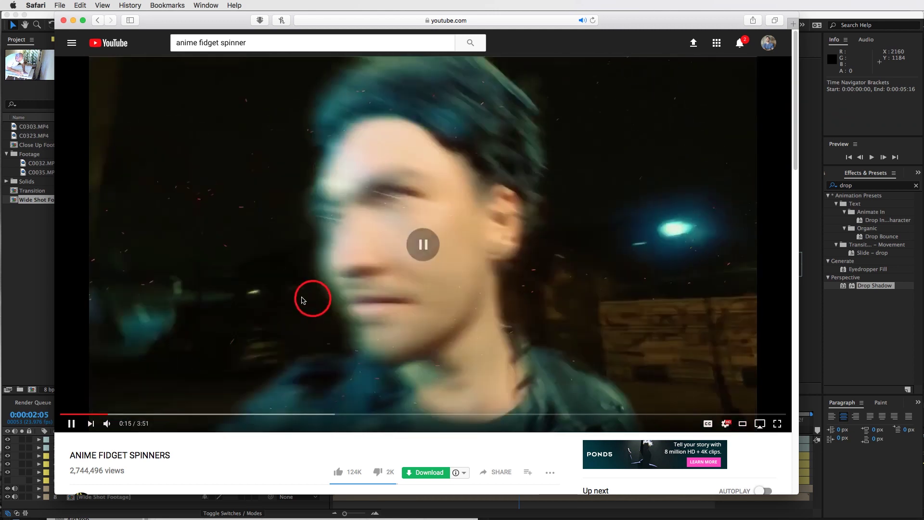
mouse_move(128, 423)
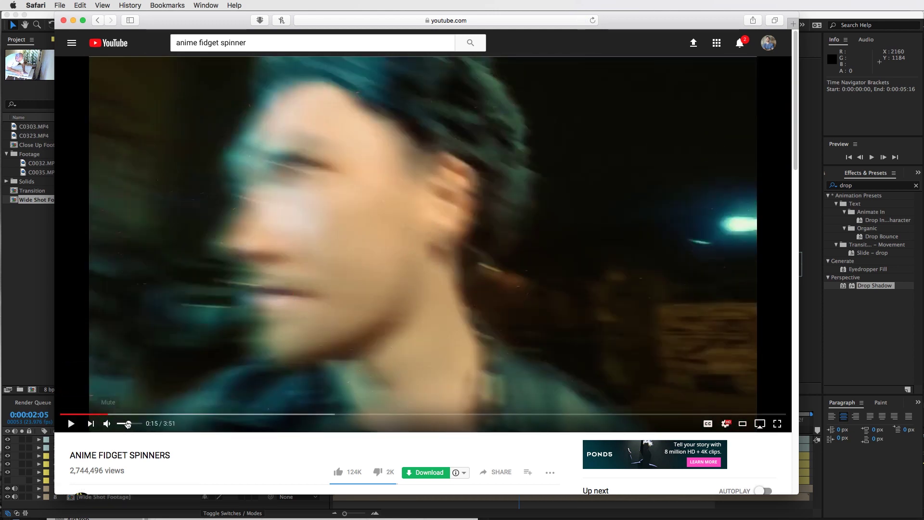
left_click(93, 414)
left_click(254, 334)
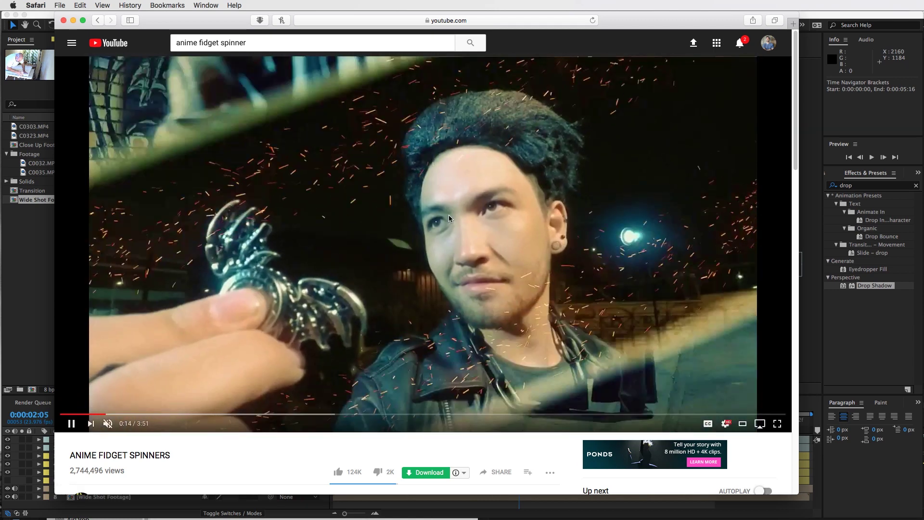
left_click(393, 228)
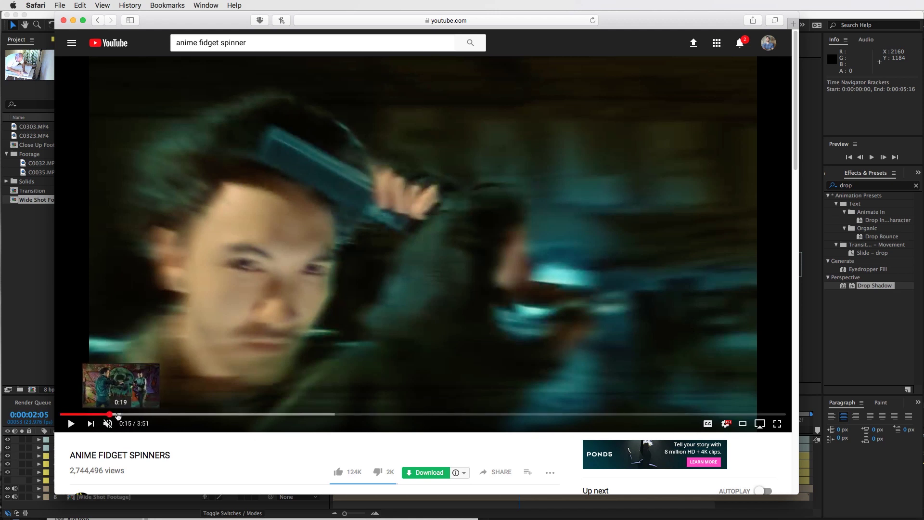
left_click(103, 414)
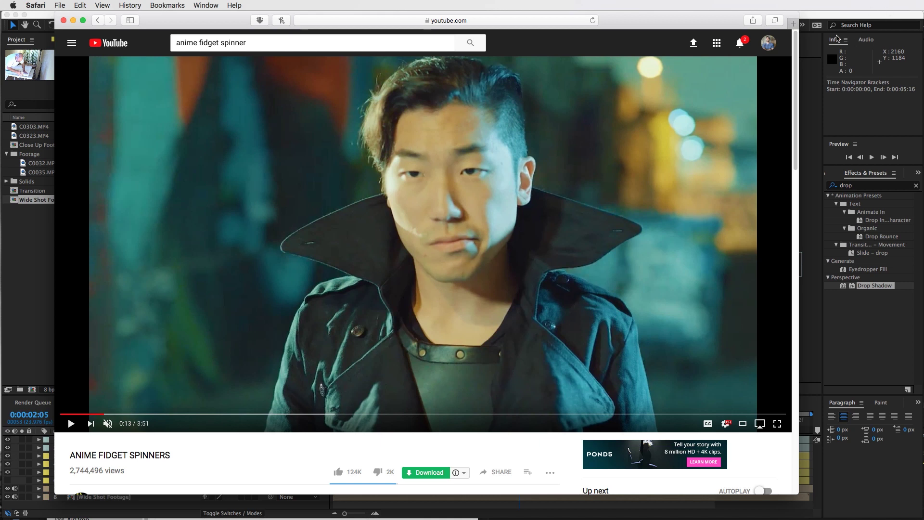
Step: Return to After Effects and scrub the Transition comp around the 0:00:02:00 cut
left_click(837, 20)
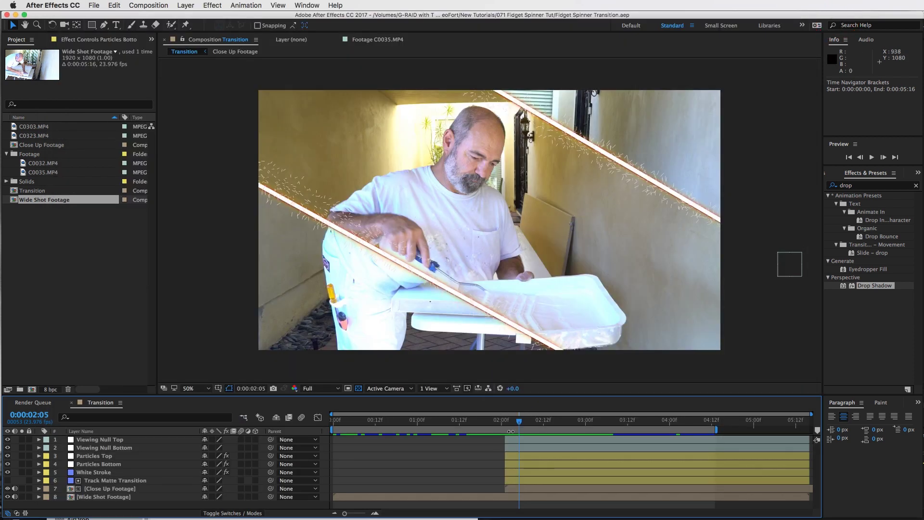
left_click(491, 421)
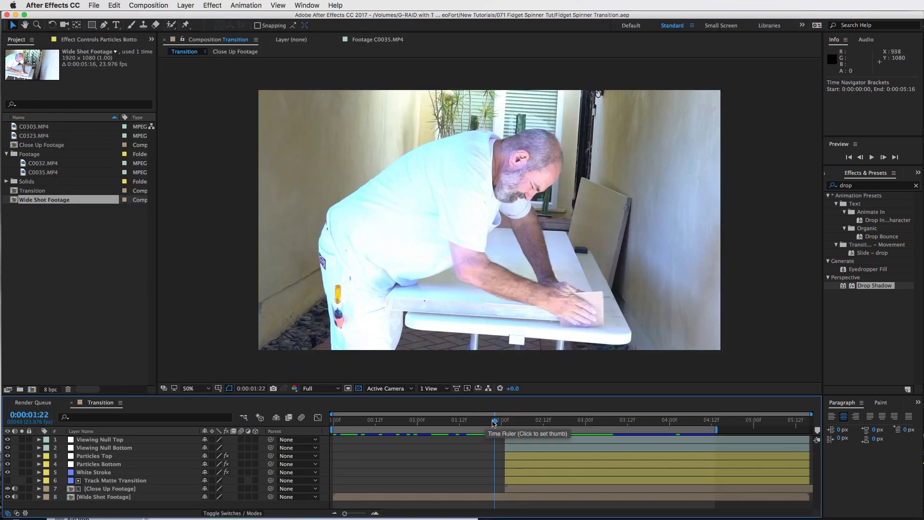
left_click(489, 421)
left_click_drag(489, 421, 599, 422)
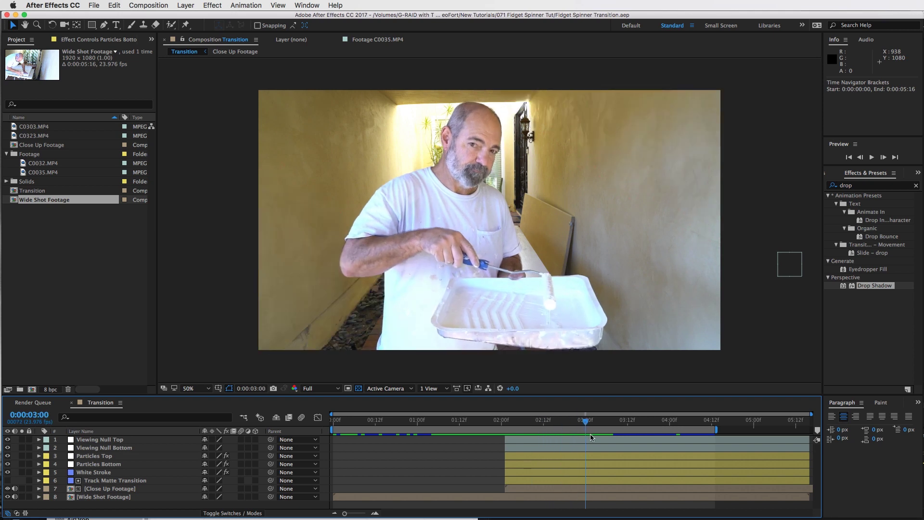
left_click(487, 422)
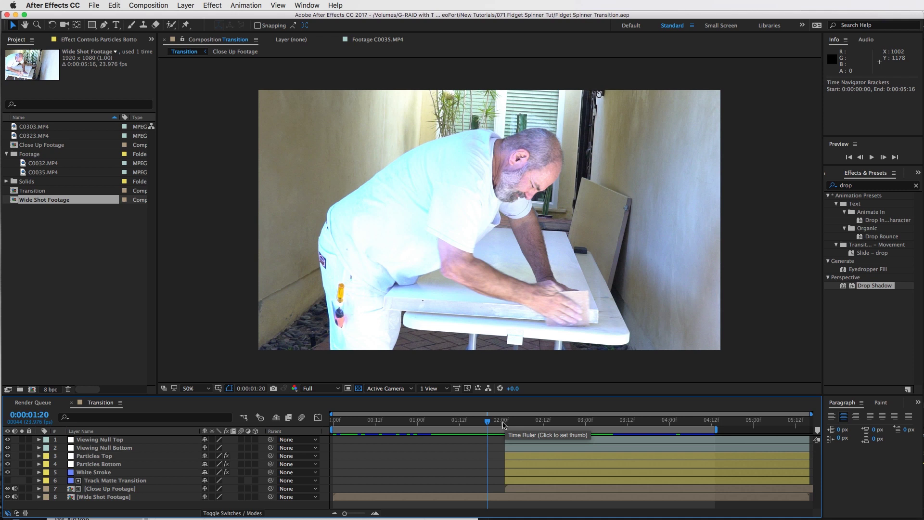
left_click_drag(495, 422, 502, 422)
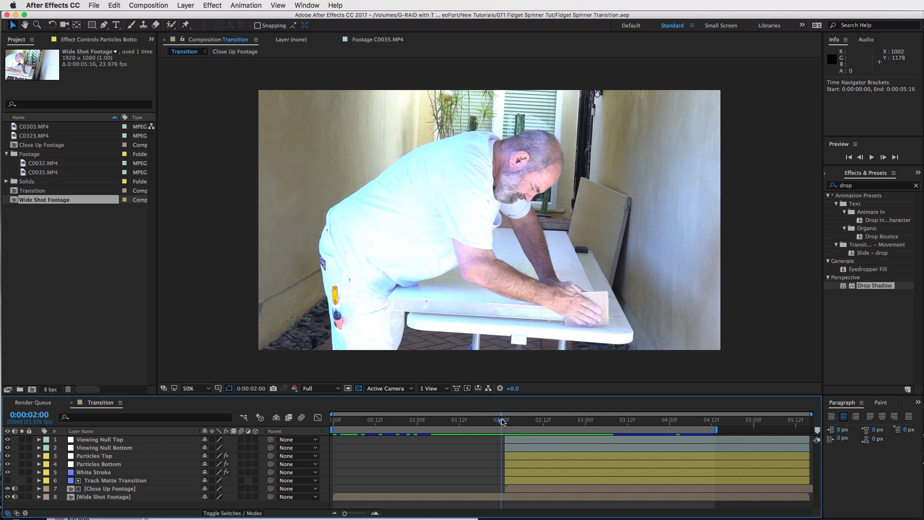
Step: Compare the Wide Shot and Close Up Footage layers' in-points, ending at 0:00:02:03
left_click(472, 496)
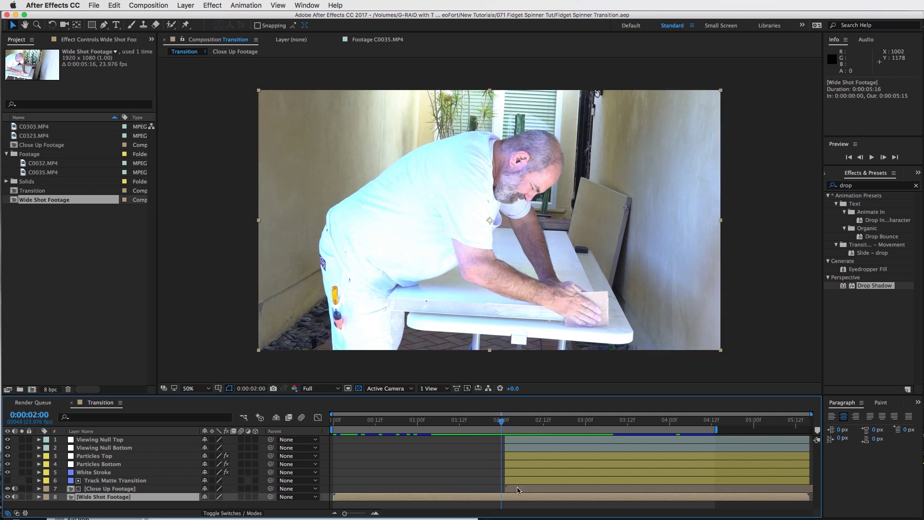
left_click(516, 488)
left_click(487, 497)
left_click(520, 488)
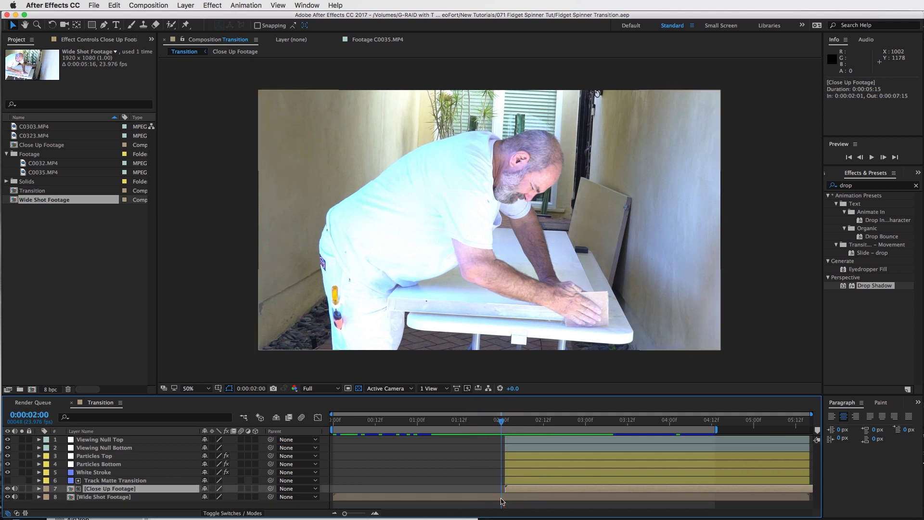
left_click(498, 496)
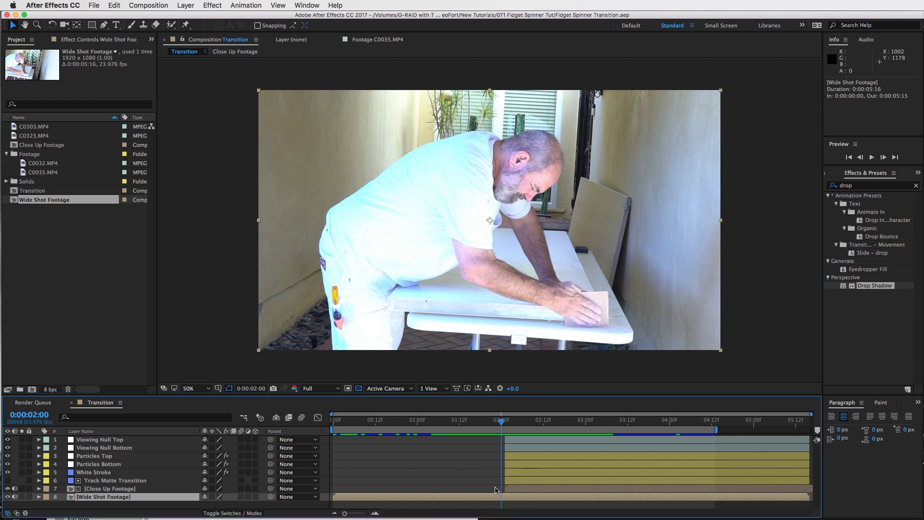
left_click(523, 488)
left_click(497, 496)
left_click(529, 491)
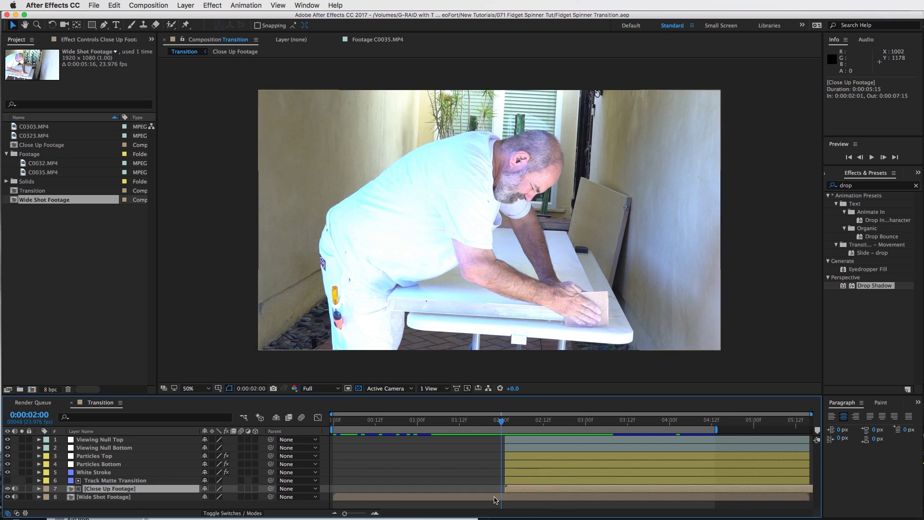
left_click(495, 498)
left_click(518, 490)
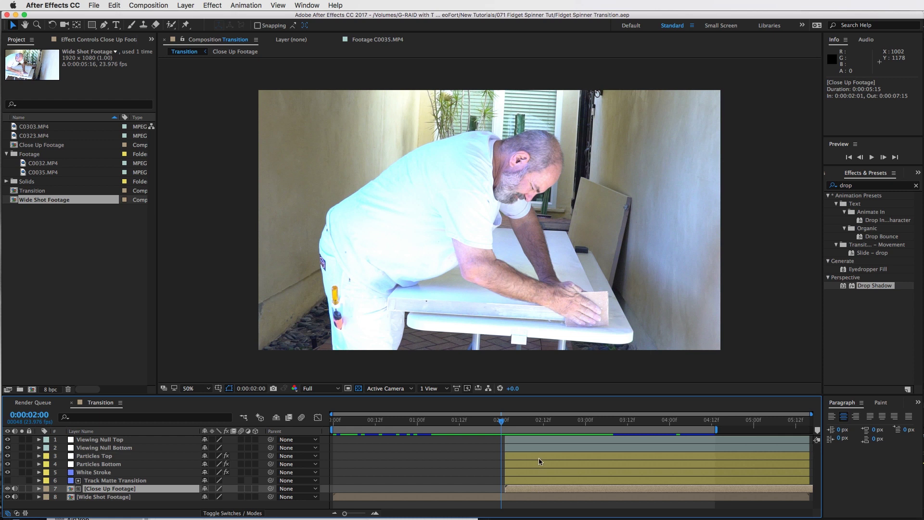
left_click(511, 496)
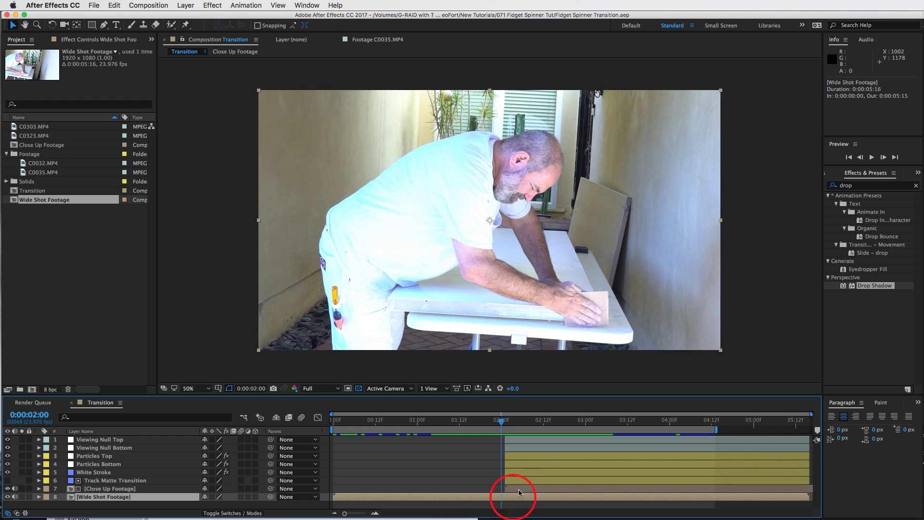
left_click(519, 490)
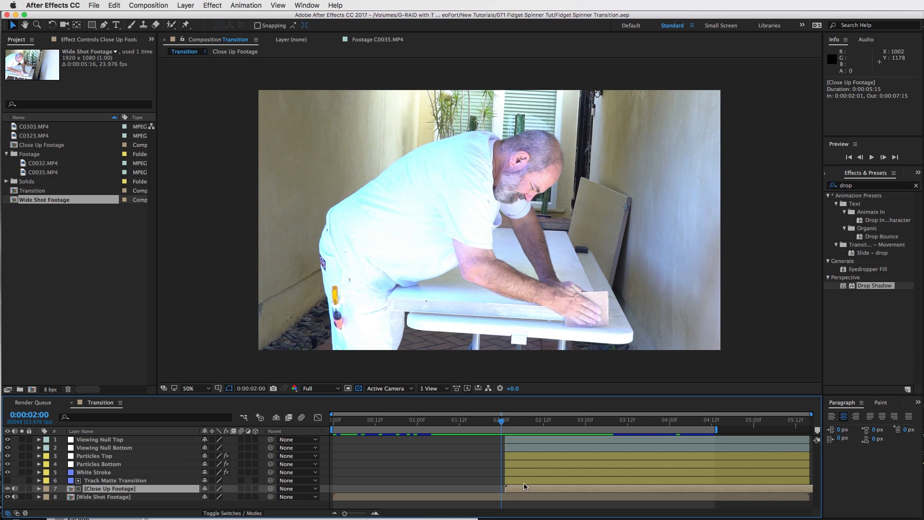
left_click_drag(501, 426, 512, 427)
Step: Show the Track Matte Transition mask path keyframes and scrub to 0:00:02:12
left_click(520, 480)
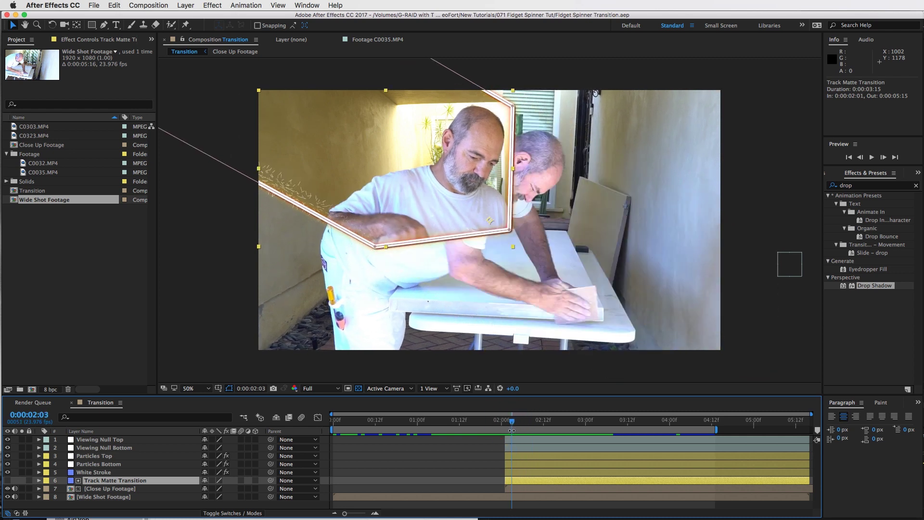
key("m")
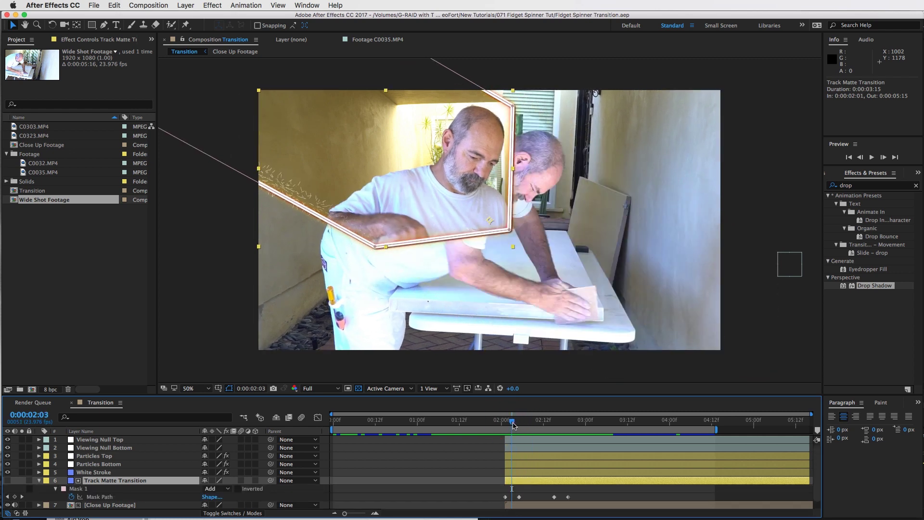
mouse_move(513, 424)
left_mouse_down()
mouse_move(505, 424)
mouse_move(584, 436)
mouse_move(511, 428)
left_mouse_up()
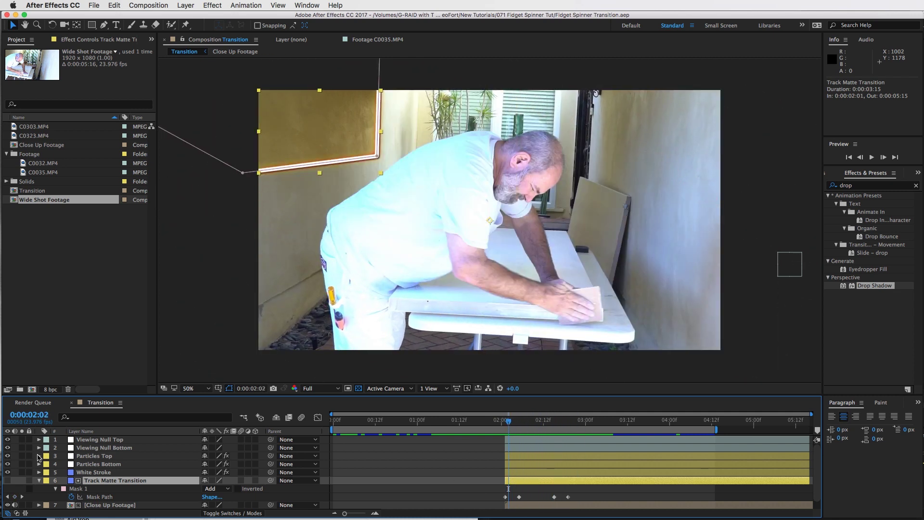
left_click(40, 481)
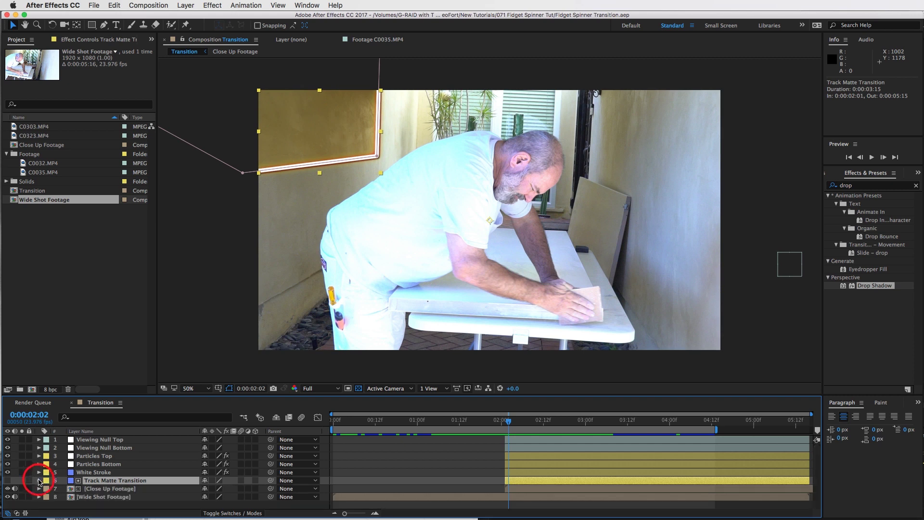
Step: Inspect the White Stroke and Particles Bottom layers and clear the Effects & Presets search
left_click(109, 474)
left_click(513, 424)
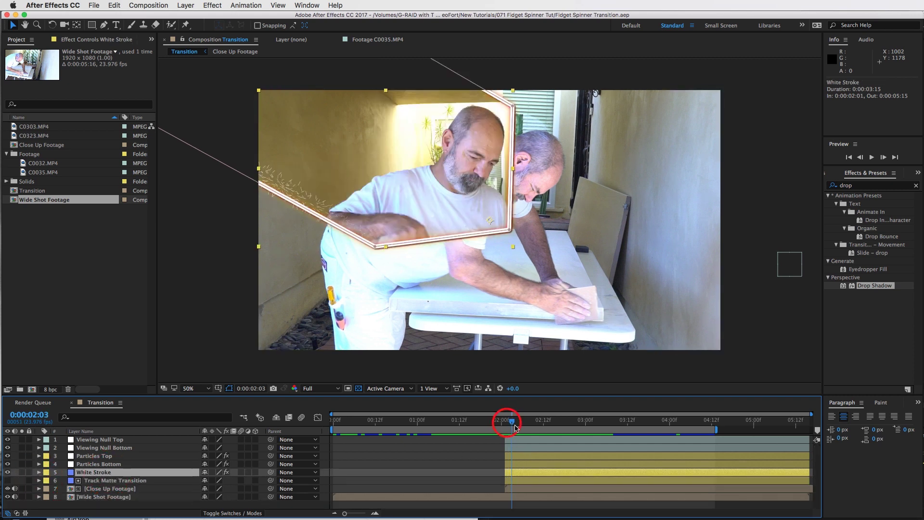
left_click_drag(515, 427, 527, 426)
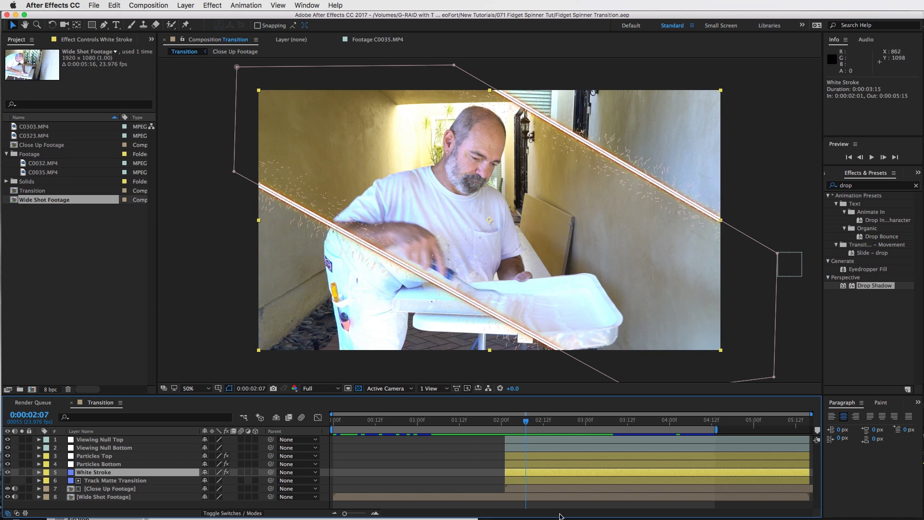
left_click(526, 465)
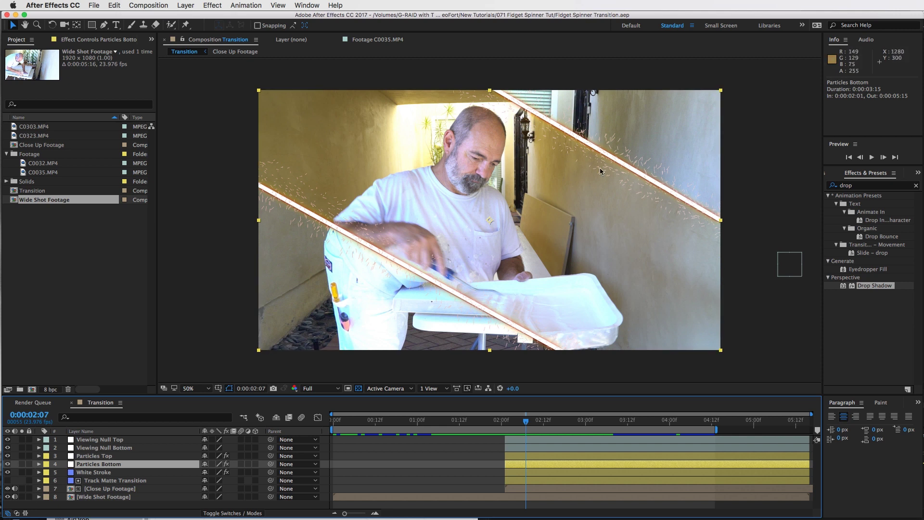
left_click(916, 187)
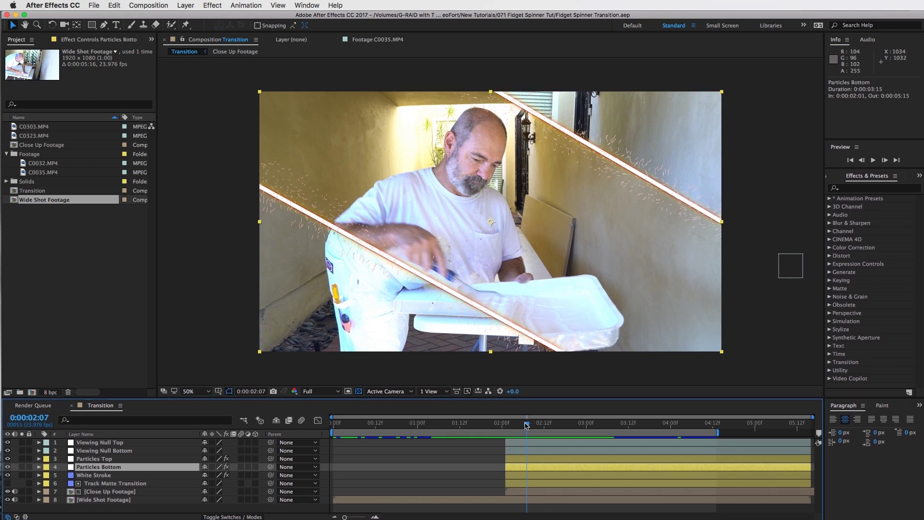
Step: At 0:00:02:09, inspect the Viewing Null Top and Bottom layers, then select C0032.MP4
left_click_drag(526, 426, 533, 426)
left_click(102, 450)
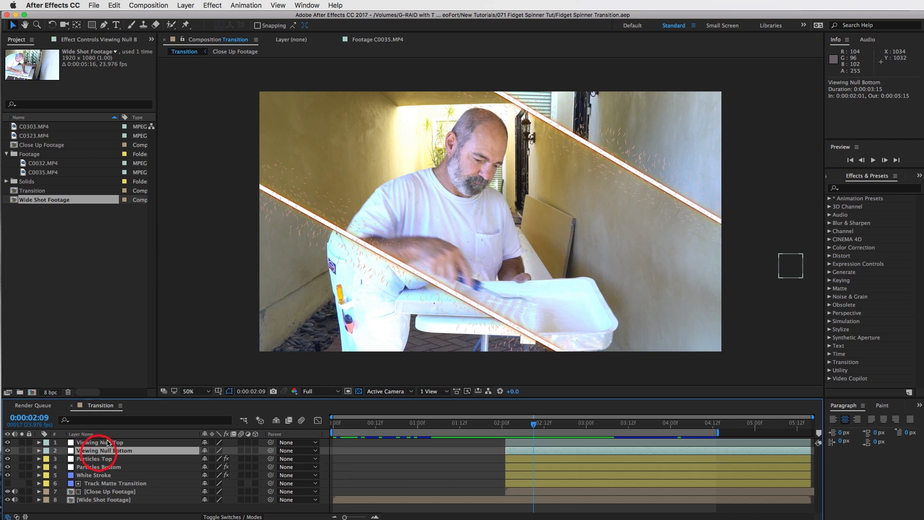
left_click(106, 442)
left_click(111, 450)
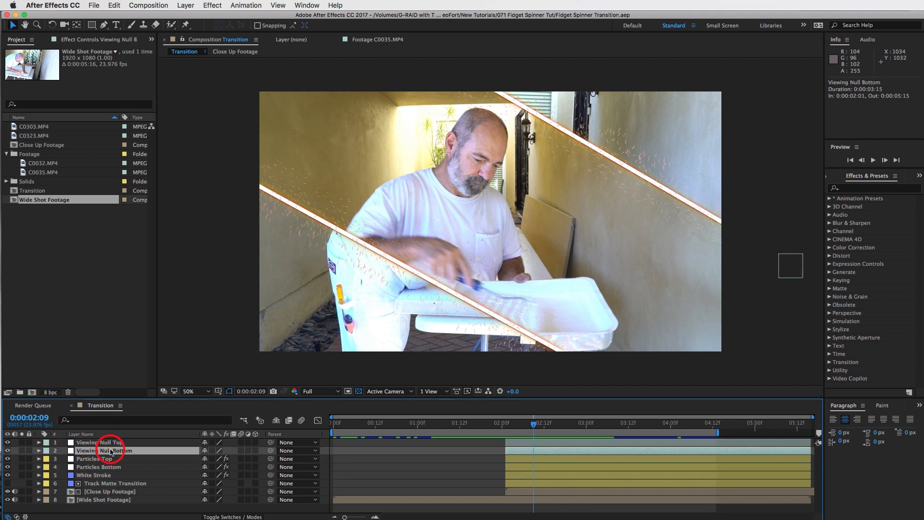
left_click(43, 165)
Step: Create a new composition from the C0032.MP4 footage
left_click(40, 172)
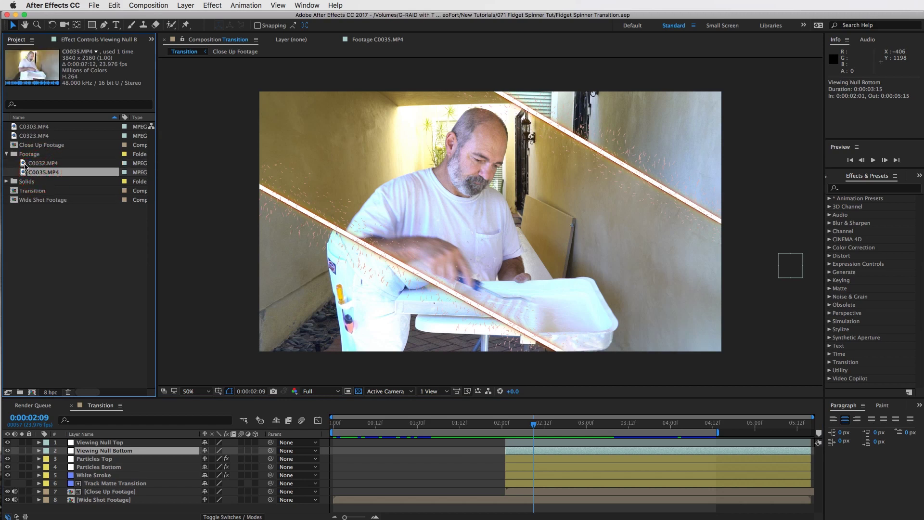
left_click(25, 164)
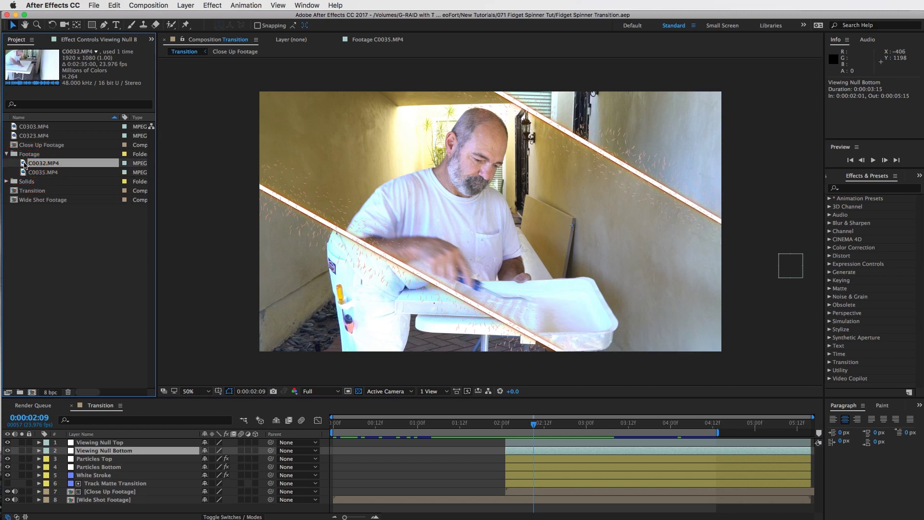
left_click_drag(24, 165, 34, 393)
left_click_drag(396, 422, 608, 440)
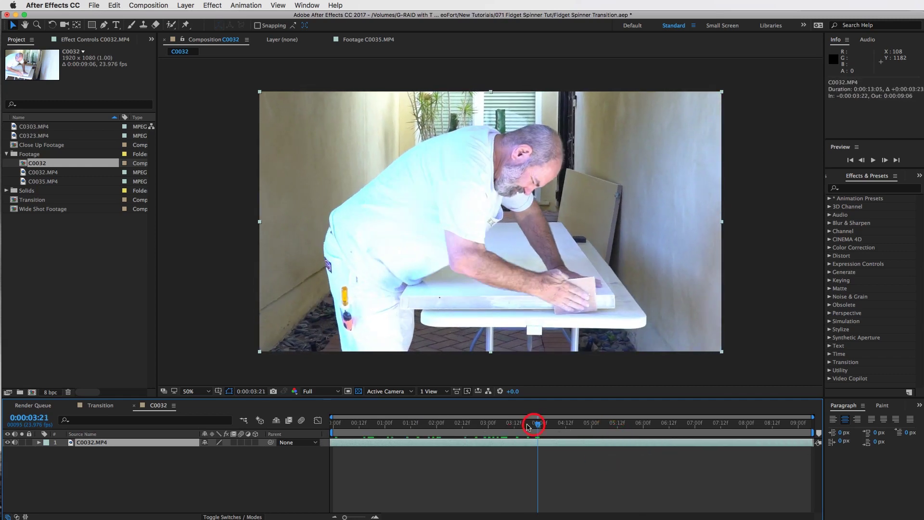
mouse_move(528, 426)
left_mouse_down()
mouse_move(562, 432)
mouse_move(516, 432)
left_mouse_up()
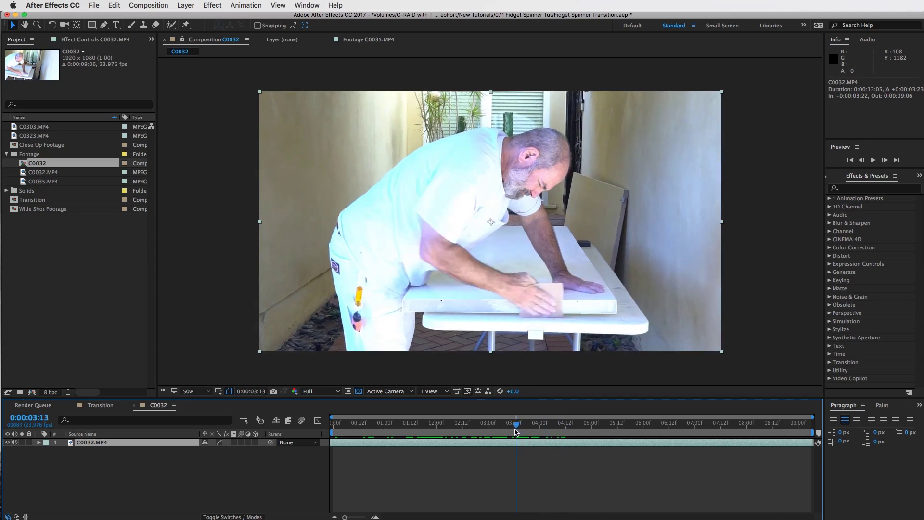
Step: Rename the C0032 composition to EW Transition
left_click(37, 174)
left_click(43, 165)
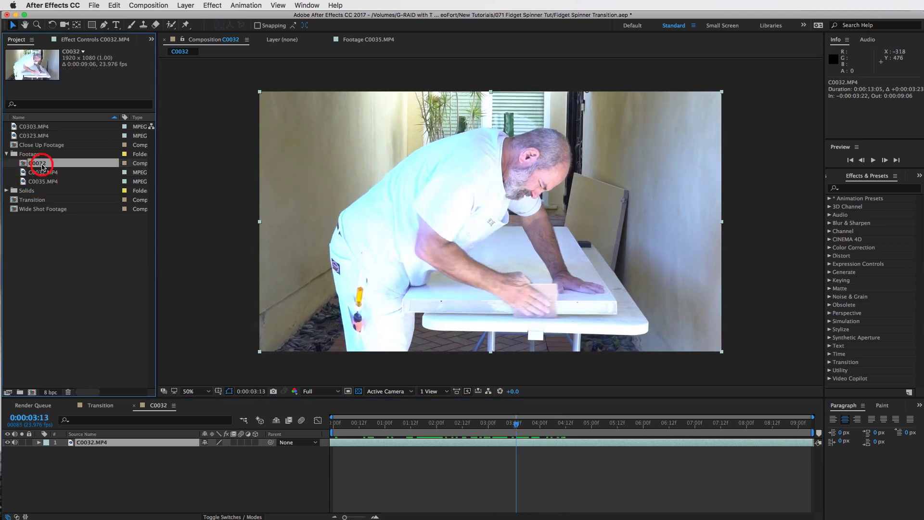
key("Return")
type("T")
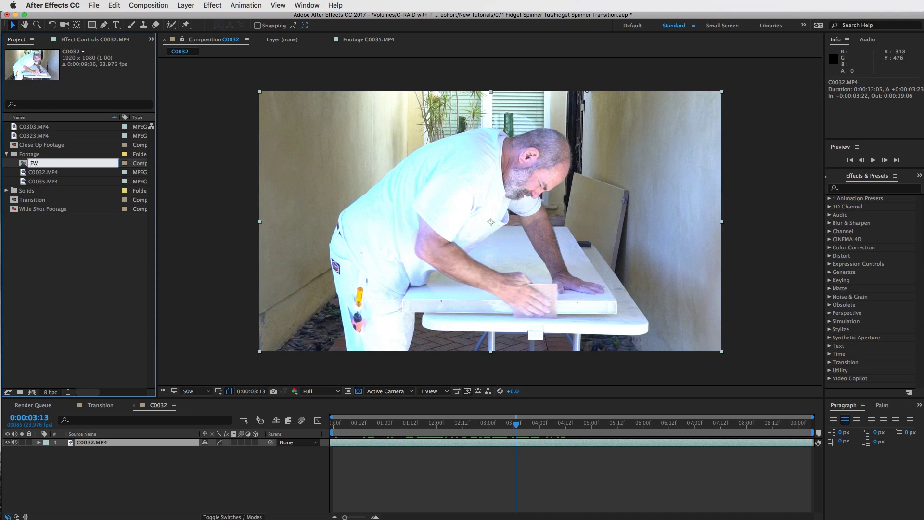
type("W Transition")
key("Return")
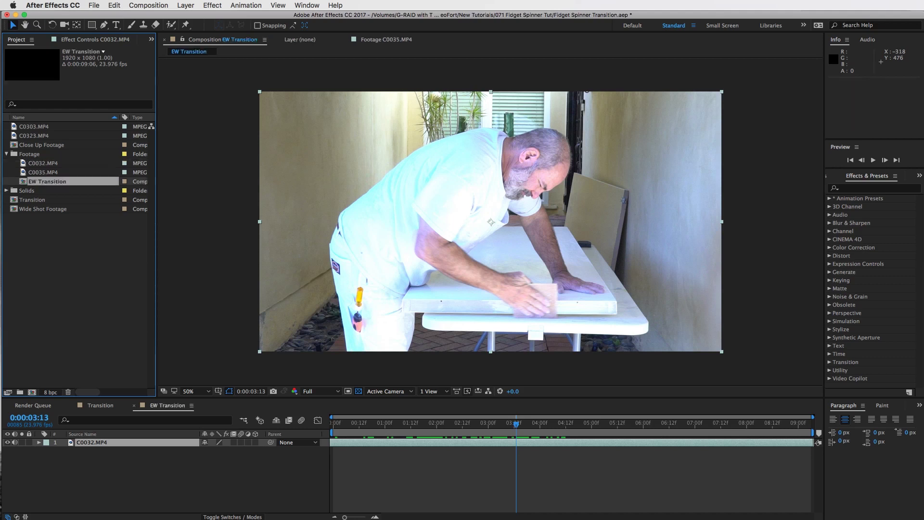
Step: Add C0035.MP4 on top, starting at 0:00:03:17, with Scale set to 50%
left_click_drag(44, 172, 133, 443)
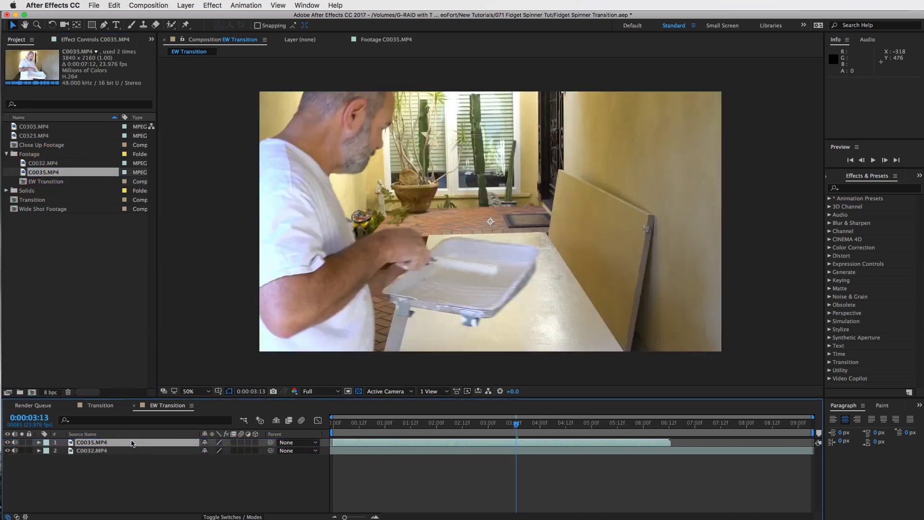
left_click_drag(392, 443, 575, 443)
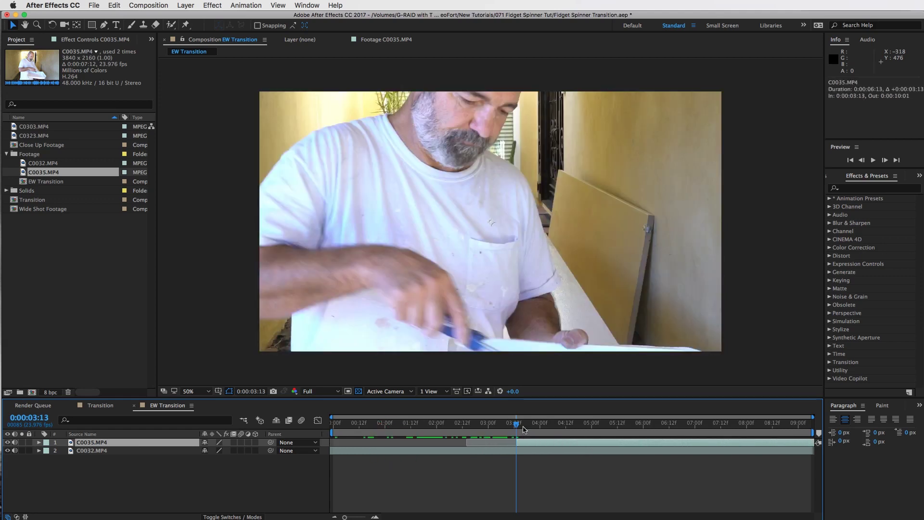
left_click_drag(522, 426, 544, 426)
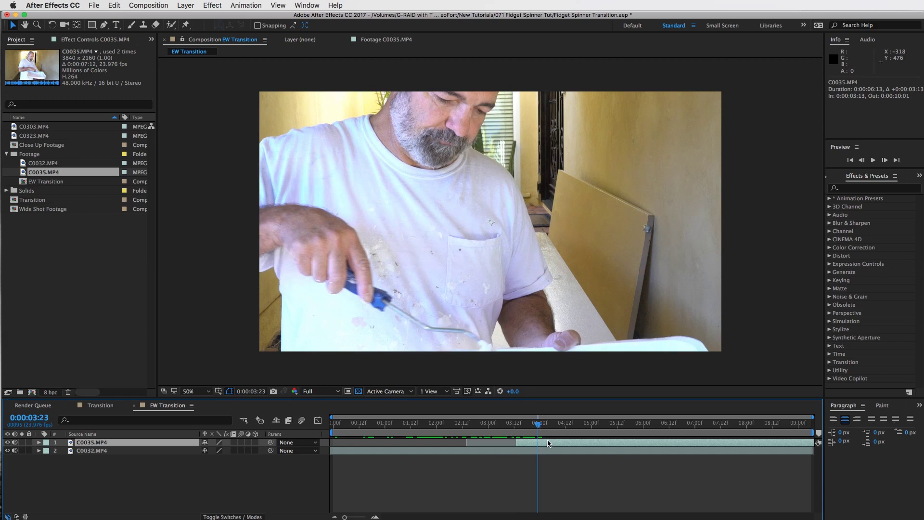
left_click(549, 438)
key("s")
left_click(219, 450)
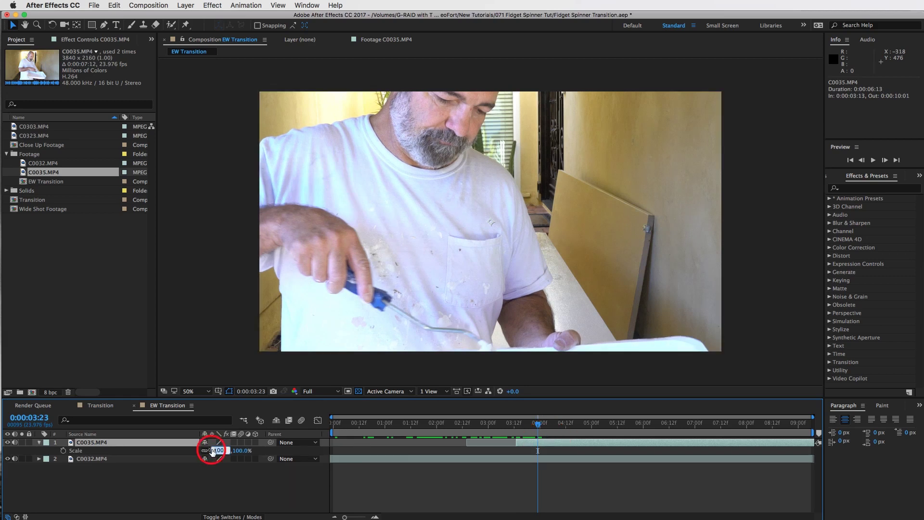
type("50")
key("Return")
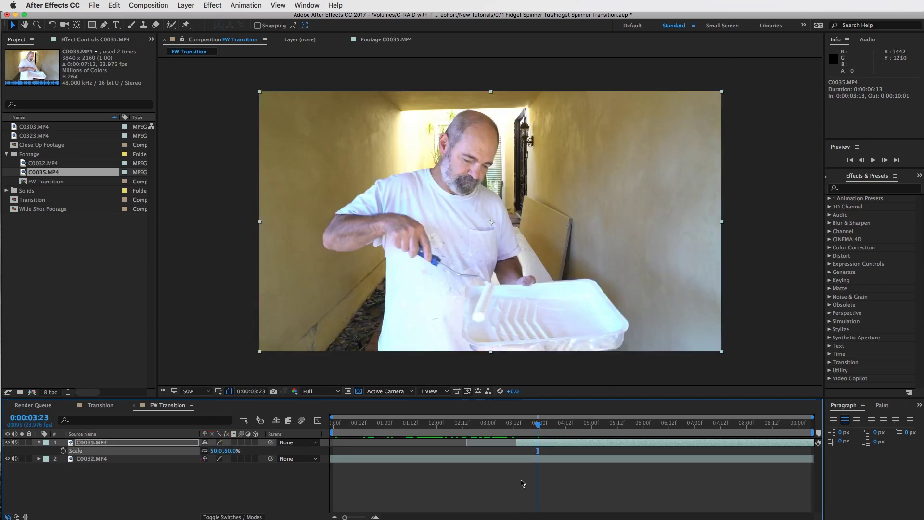
left_click_drag(538, 424, 550, 449)
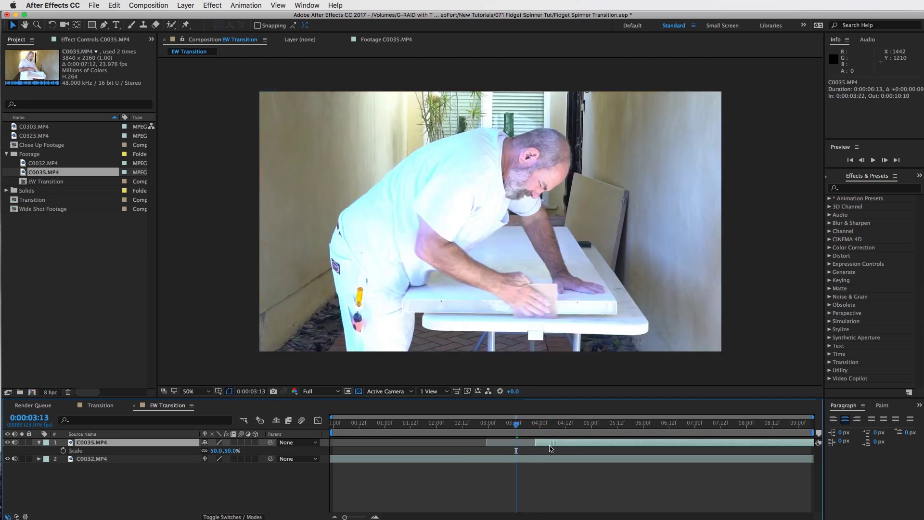
left_click(525, 427)
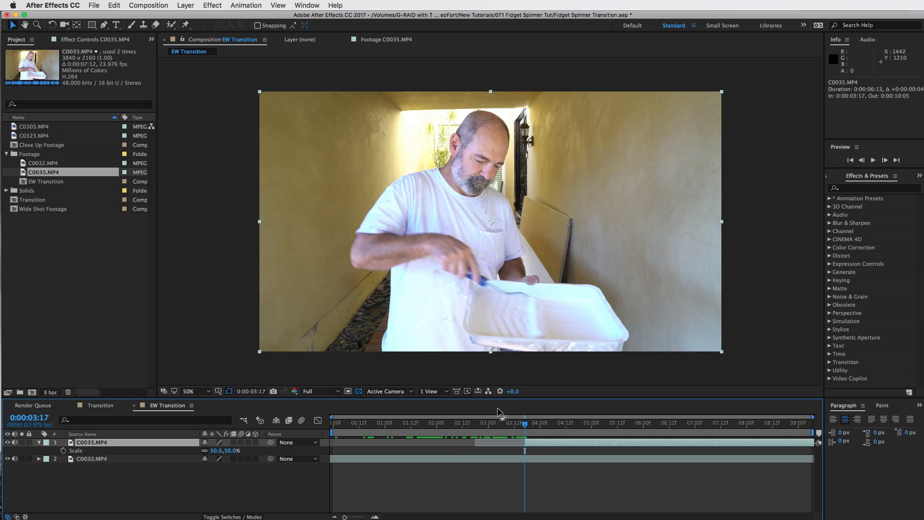
left_click(193, 4)
mouse_move(231, 17)
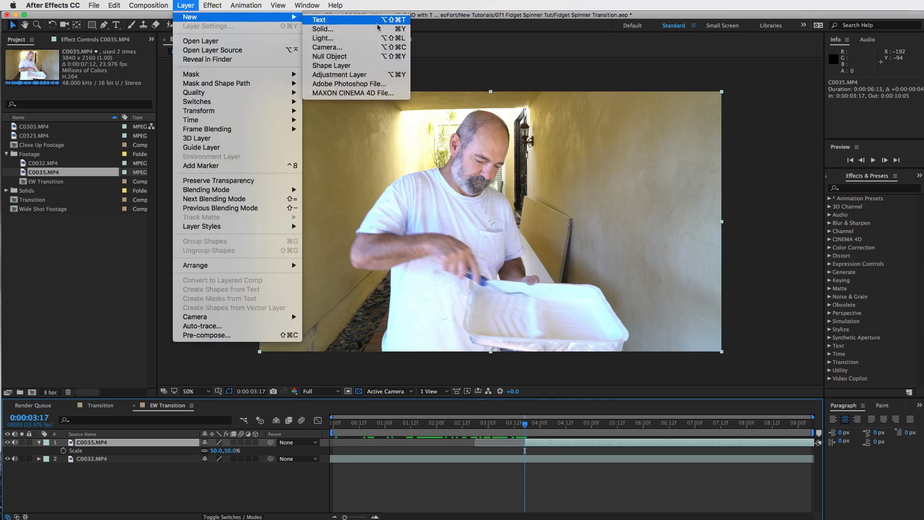
Step: Add a red full-frame solid and name it Transition Matte
left_click(360, 30)
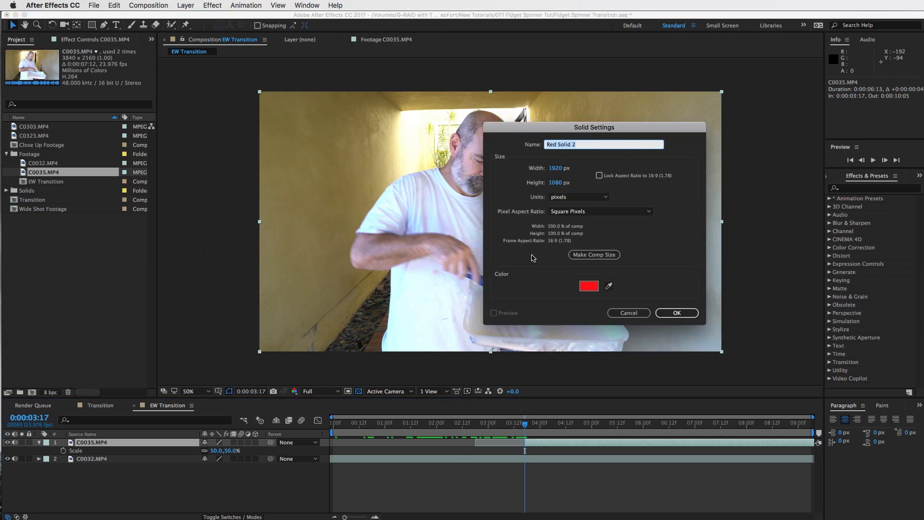
left_click(676, 313)
left_click(676, 313)
left_click(91, 442)
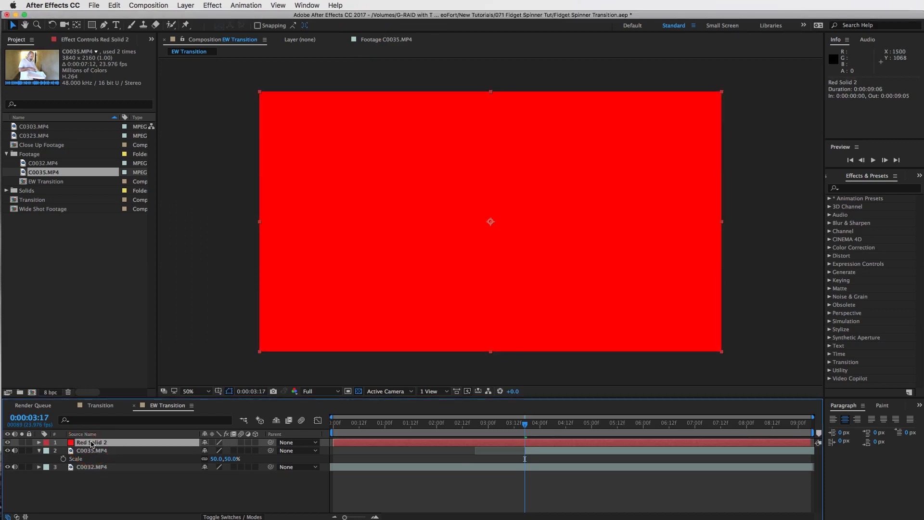
key("Return")
type("Transition Matte")
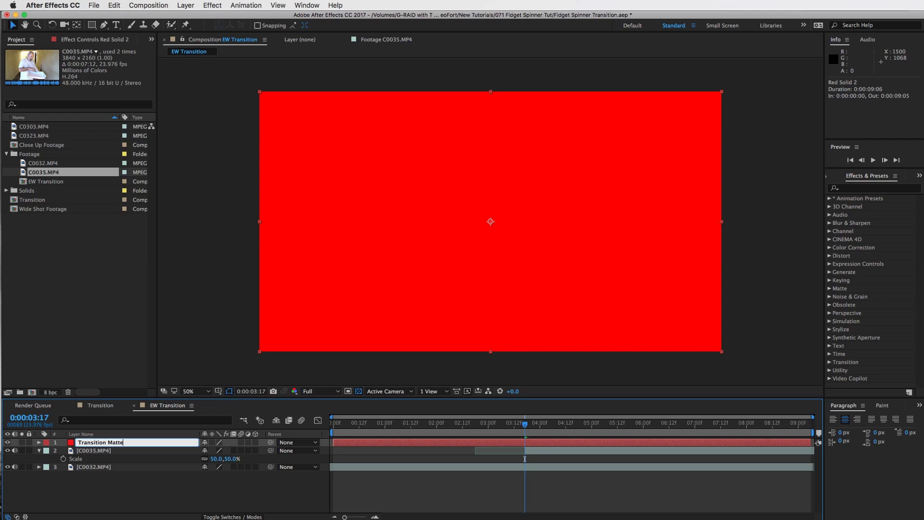
key("Return")
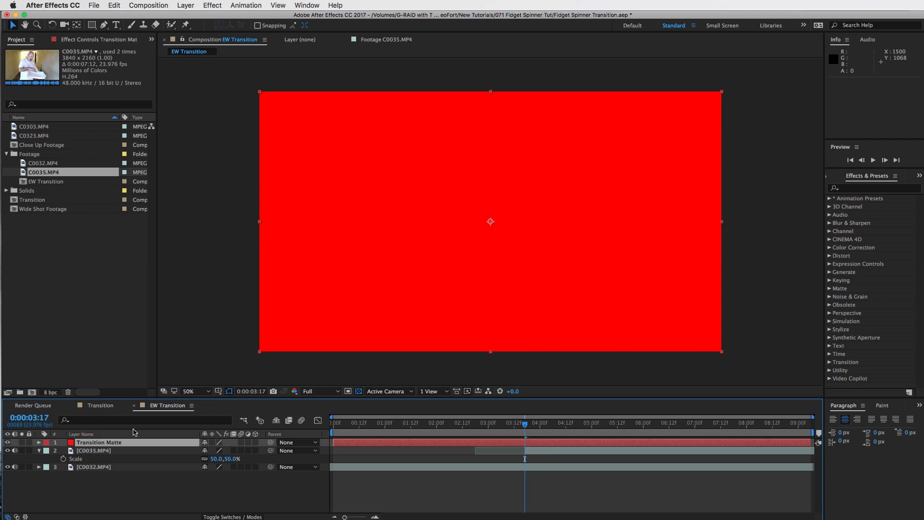
Step: Trim Transition Matte to begin at 0:00:03:17 and zoom the viewer out
left_click_drag(336, 439, 523, 448)
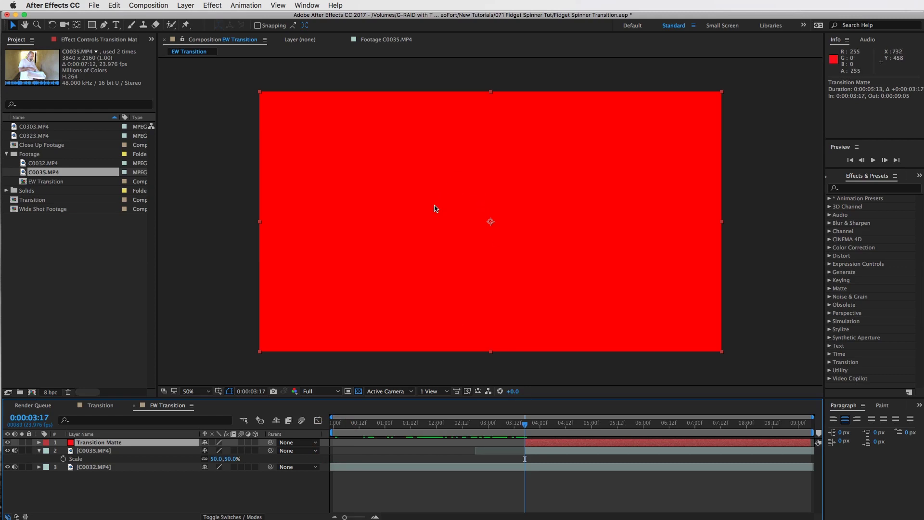
key("comma")
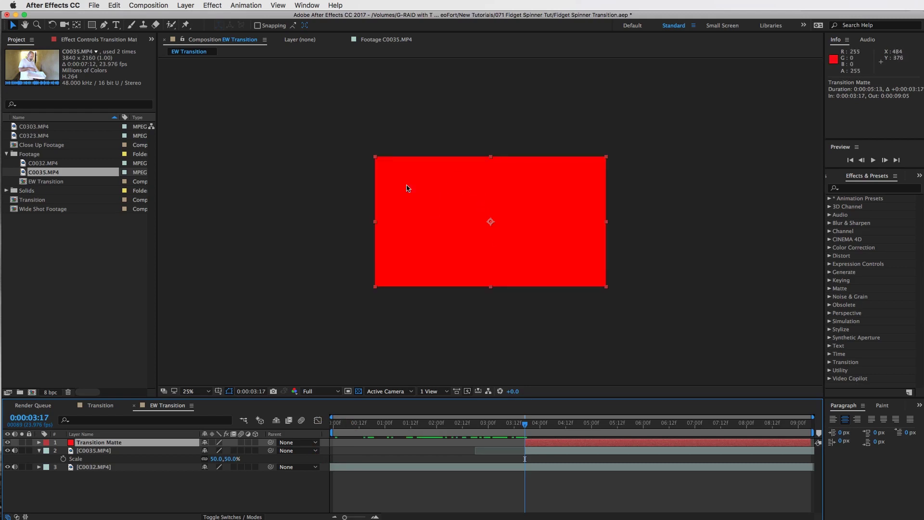
left_click(104, 25)
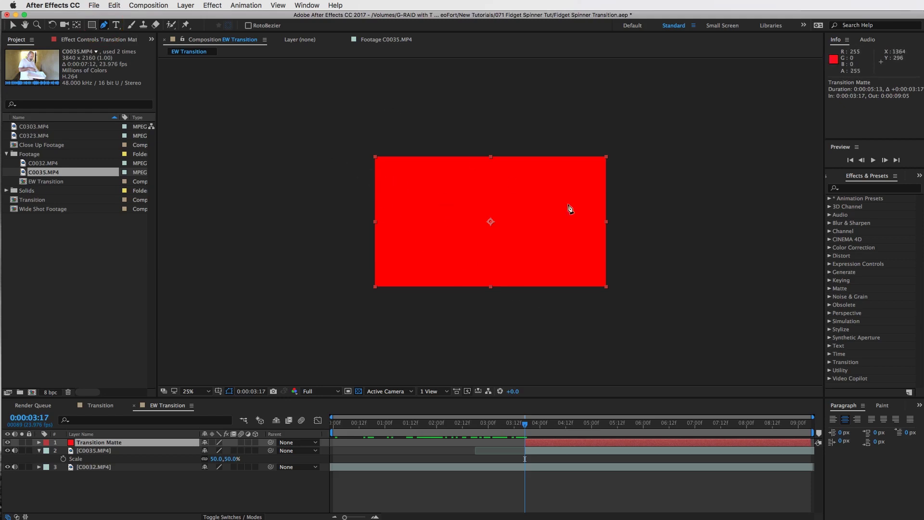
Step: Draw a closed six-point diagonal mask on Transition Matte extending past the frame edges
left_click(331, 182)
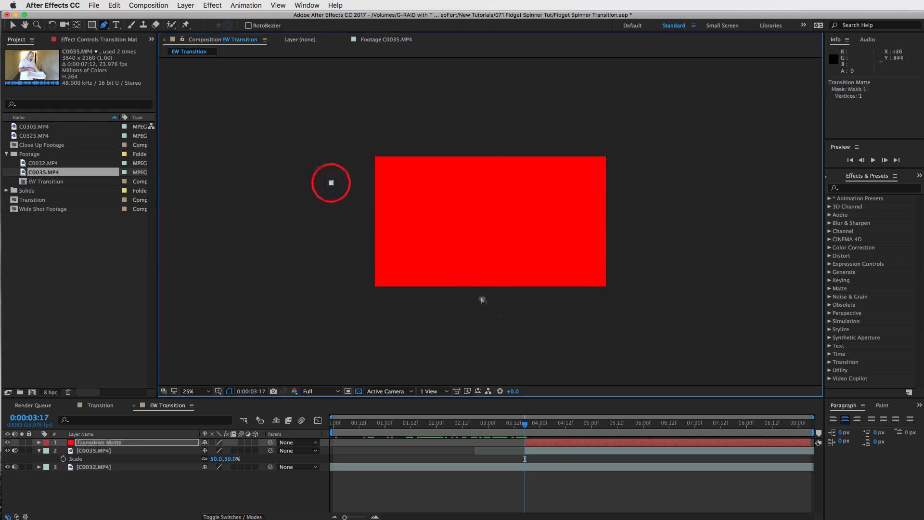
left_click(504, 313)
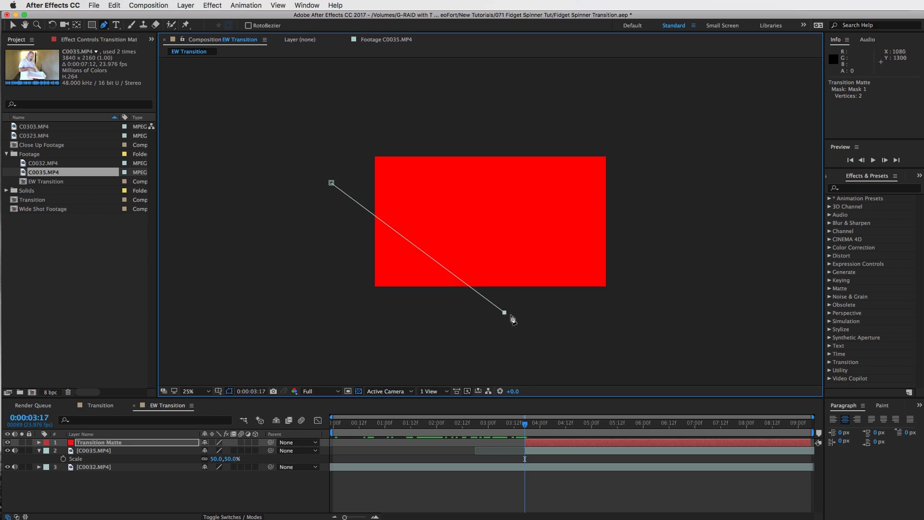
left_click(629, 315)
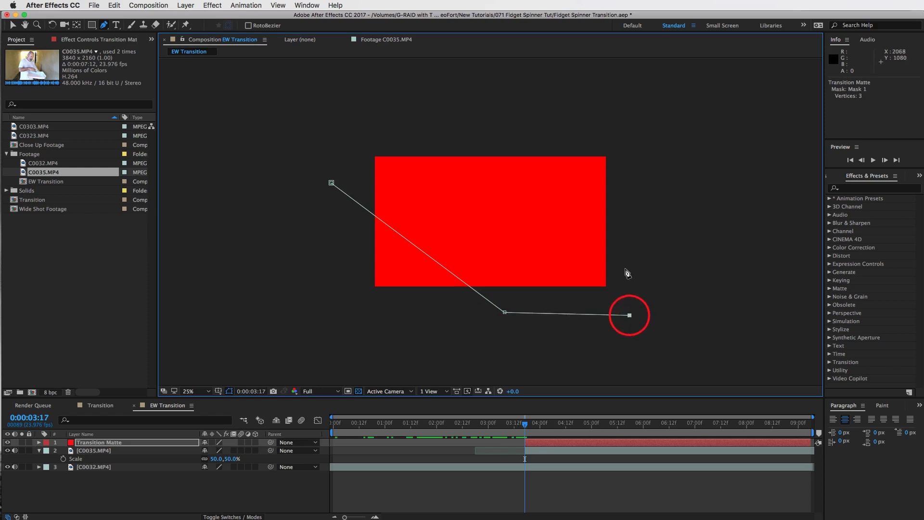
left_click(627, 249)
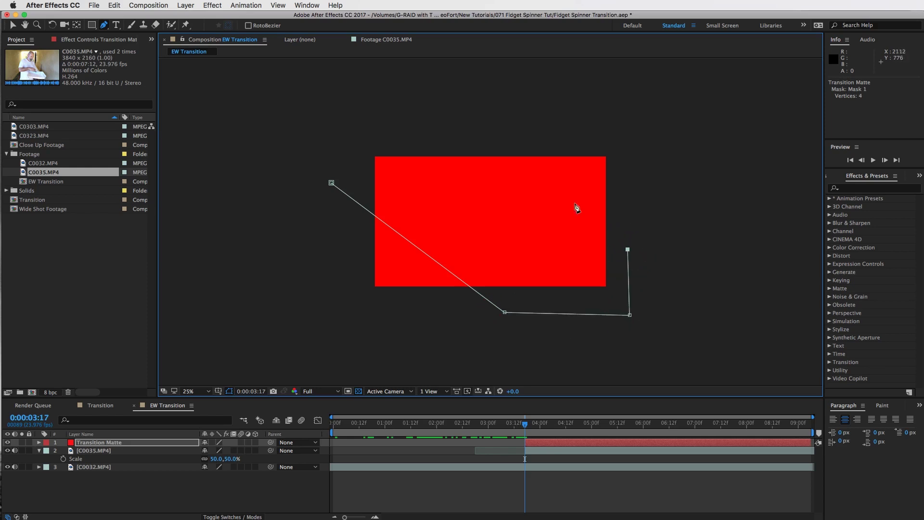
left_click(462, 120)
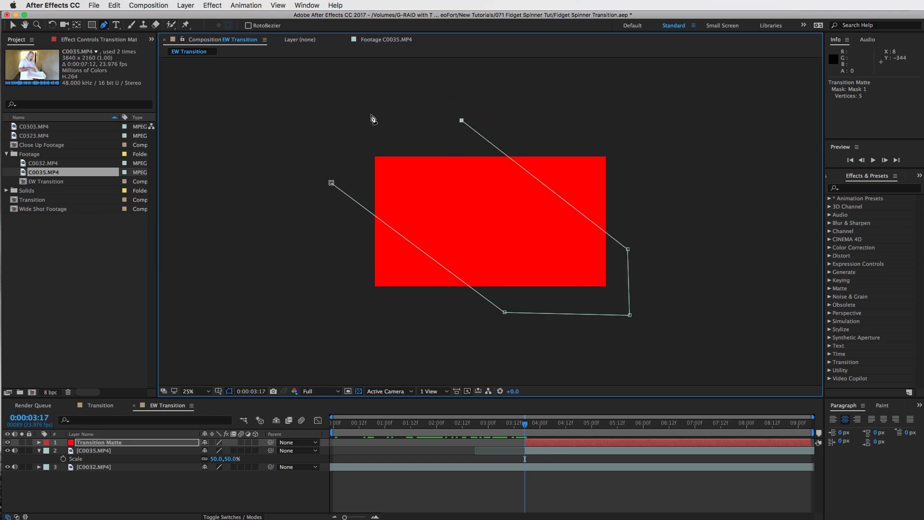
left_click(344, 111)
left_click(332, 182)
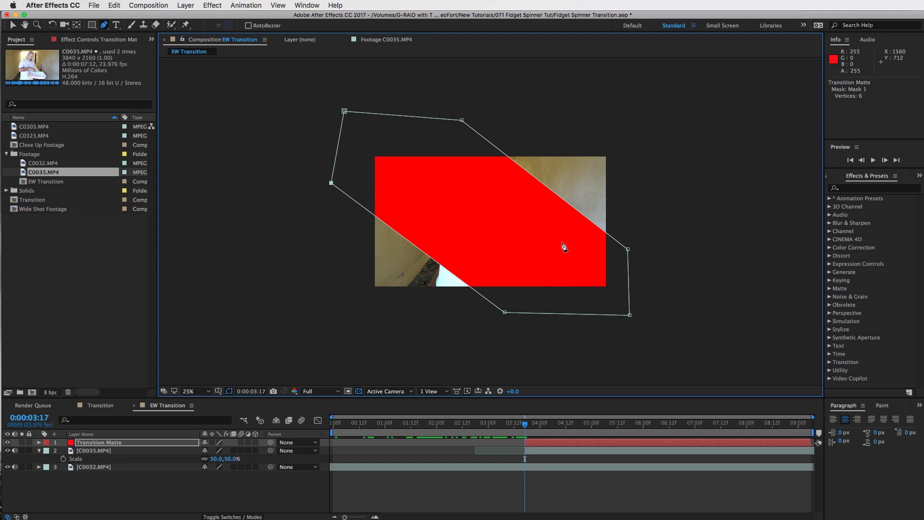
key("v")
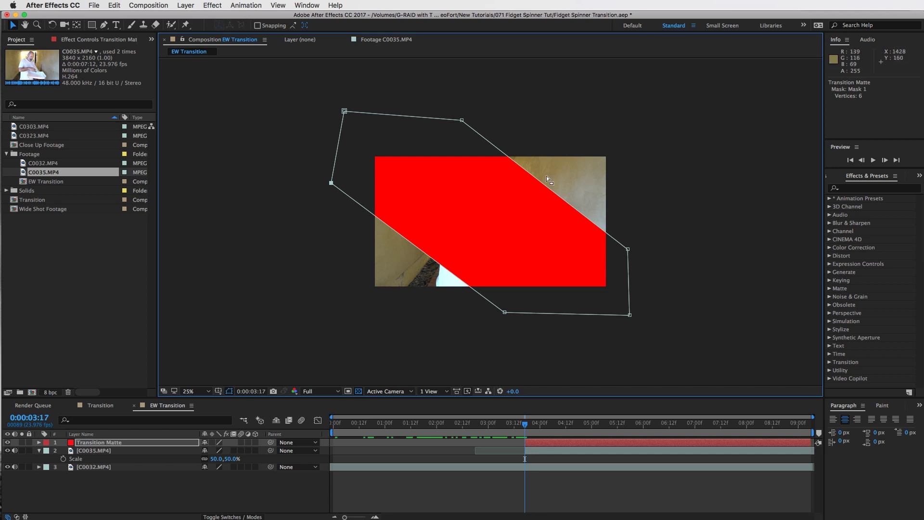
left_click(527, 426)
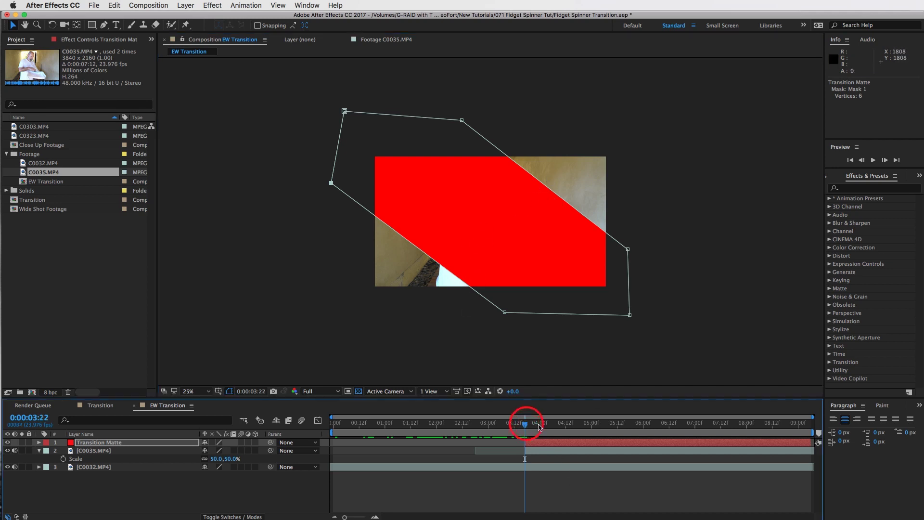
Step: Reveal Transition Matte's Mask 1 Path and set its first keyframe at 0:00:03:21
left_click(534, 444)
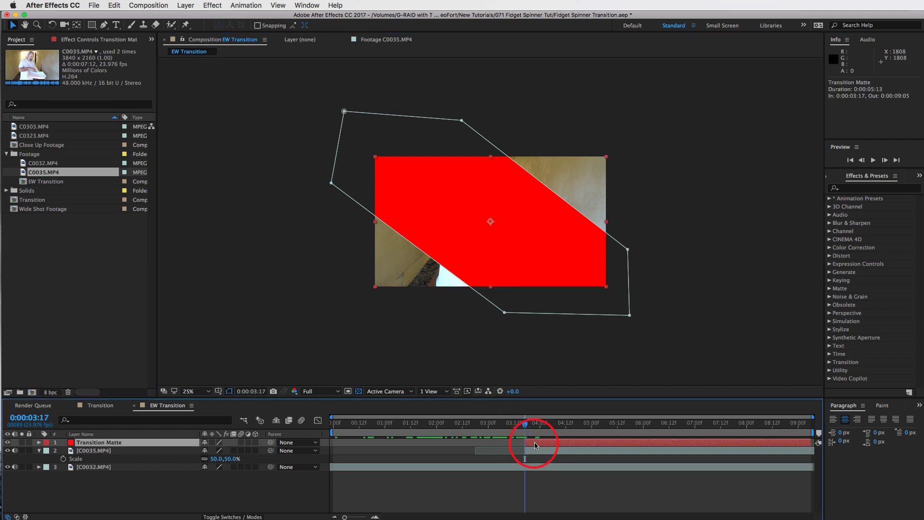
left_click(40, 442)
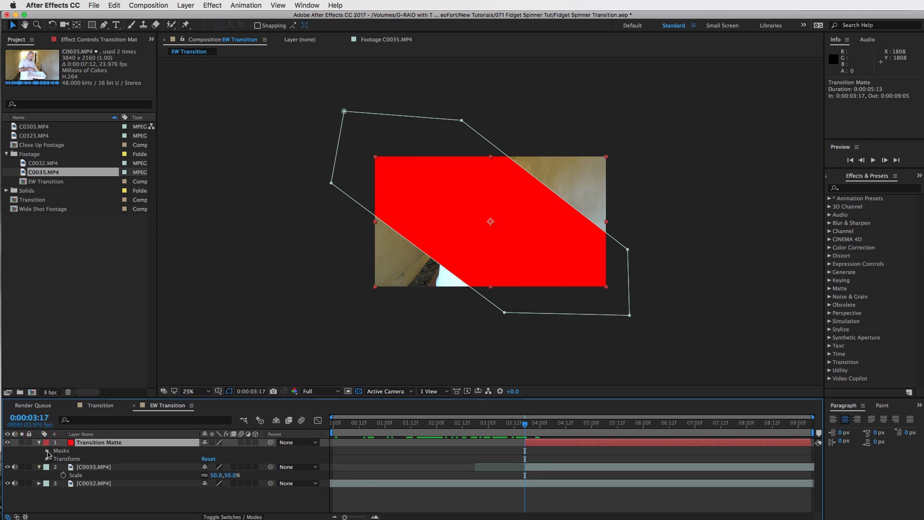
left_click(47, 451)
left_click(56, 459)
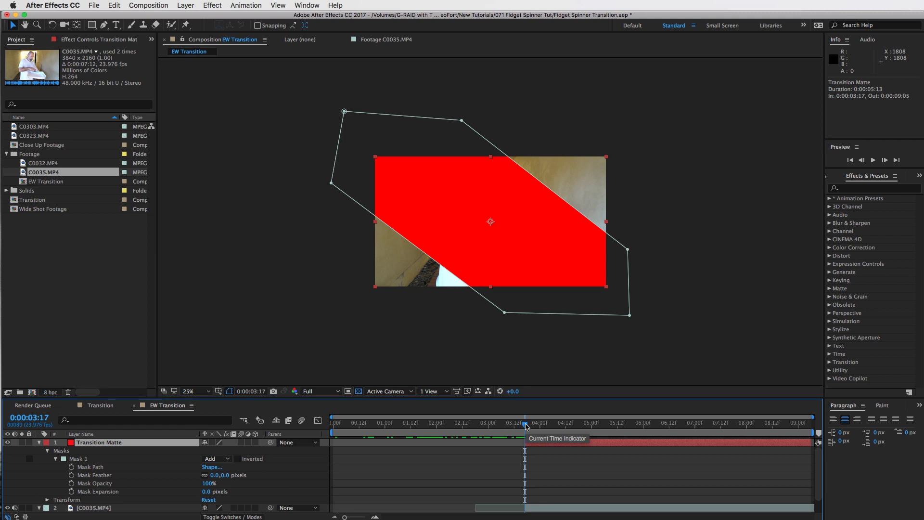
key("space")
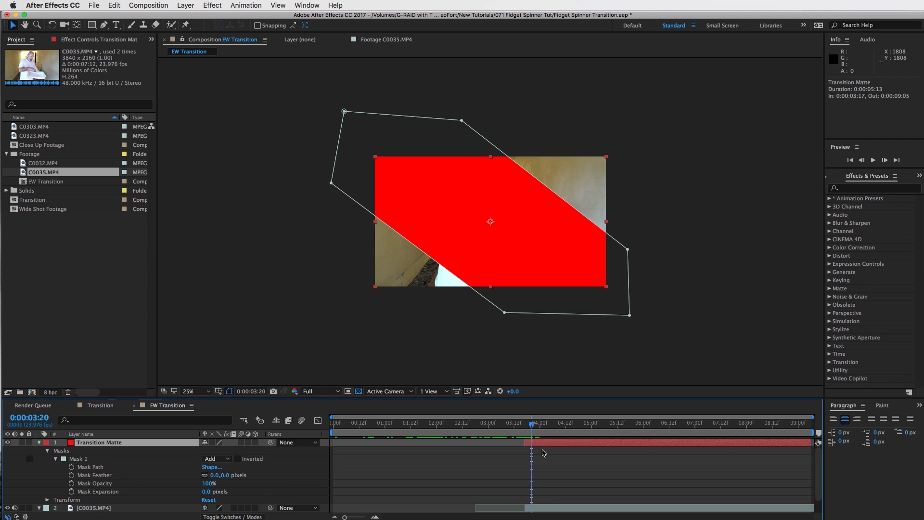
left_click(72, 467)
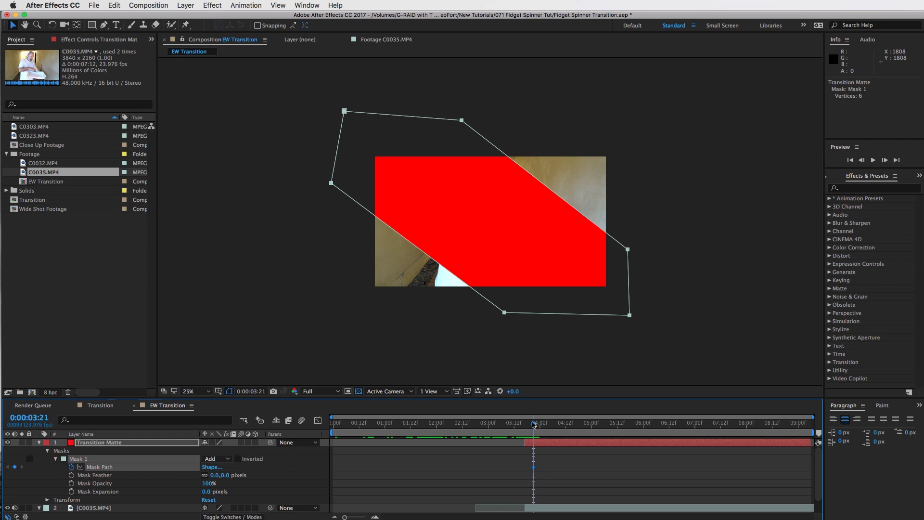
Step: Move the mask off-frame up-left at 0:00:03:17 and add a hold keyframe at 0:00:04:09
left_click_drag(534, 426, 524, 429)
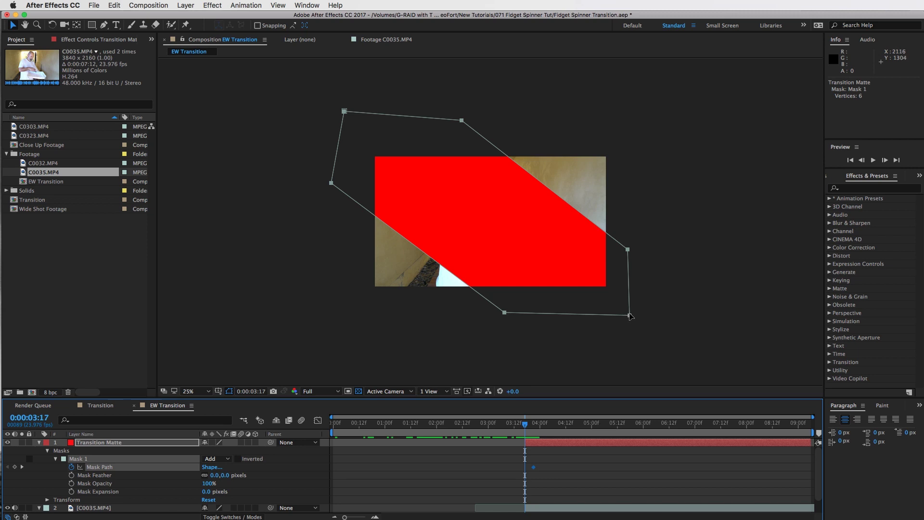
left_click_drag(629, 315, 357, 143)
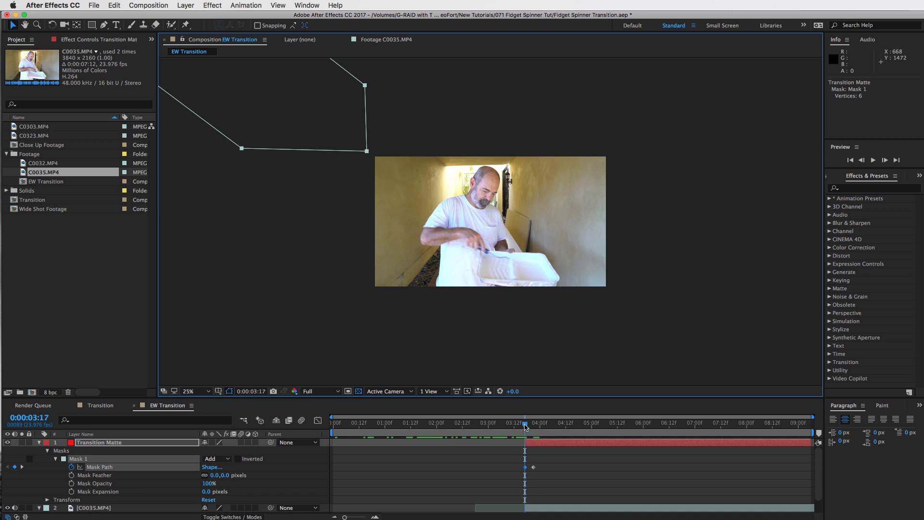
left_click_drag(524, 425, 537, 432)
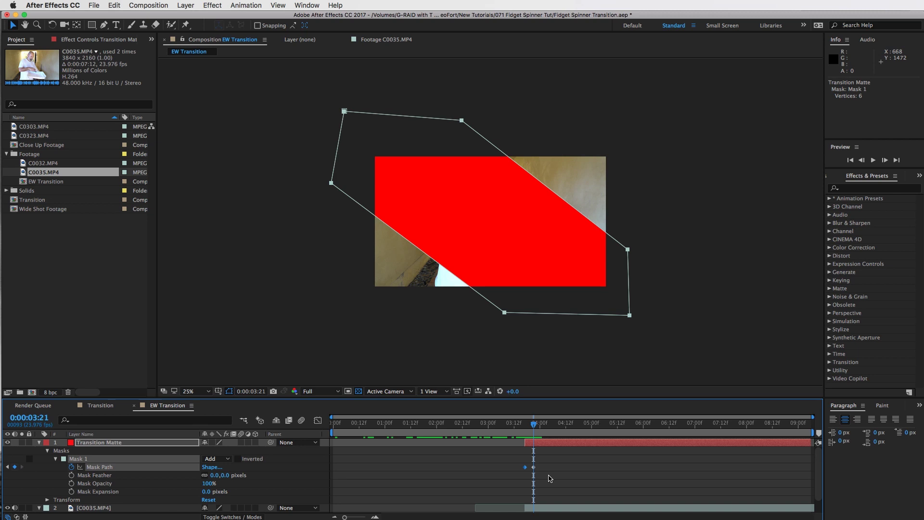
key("space")
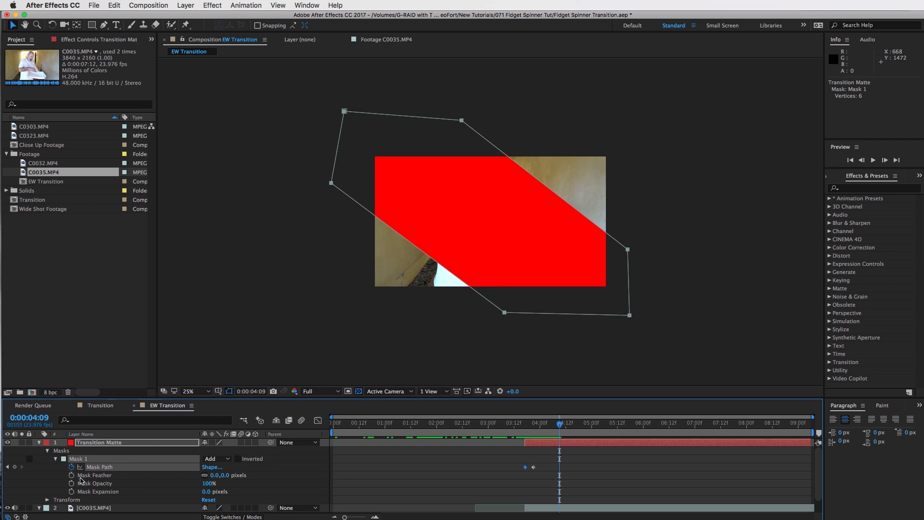
left_click(14, 467)
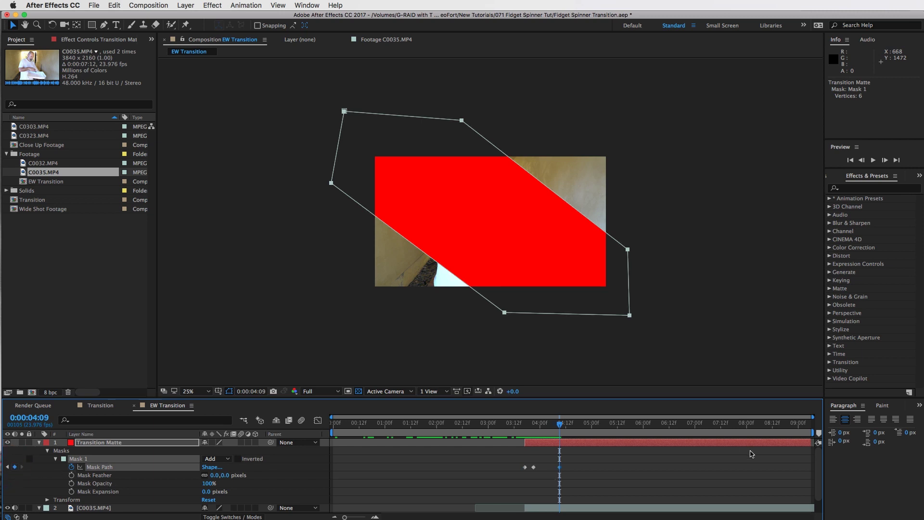
key("space")
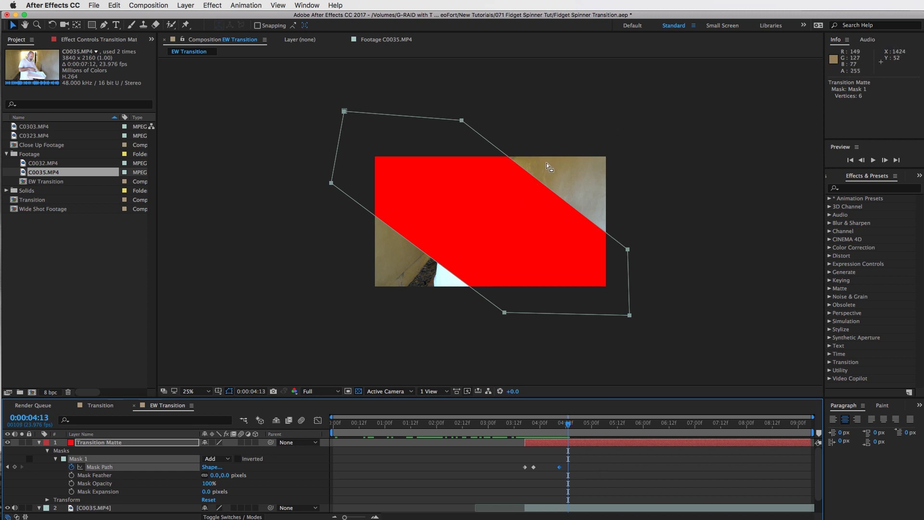
Step: At 0:00:04:13, push Mask 1's top-right and bottom-left edges outward so red fills the frame
left_click(614, 263)
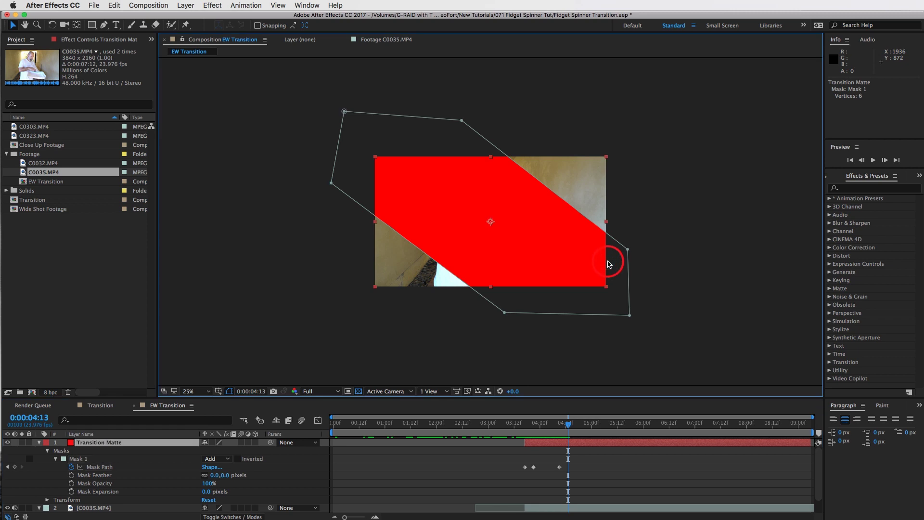
left_click(628, 251)
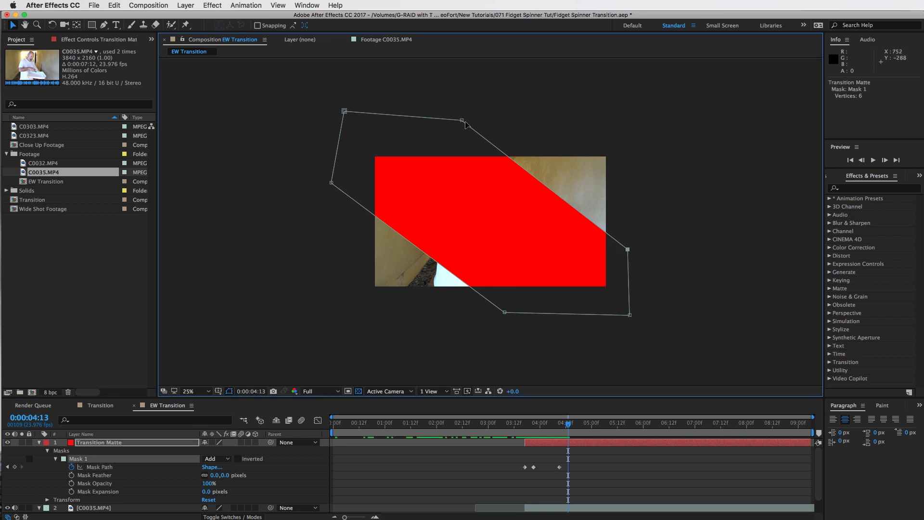
left_click(461, 120)
left_click_drag(484, 138, 557, 93)
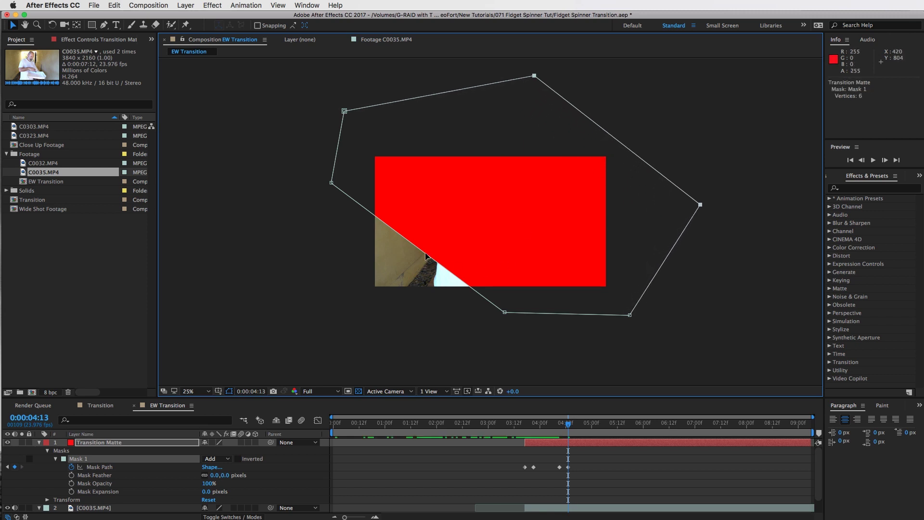
left_click_drag(425, 256, 362, 312)
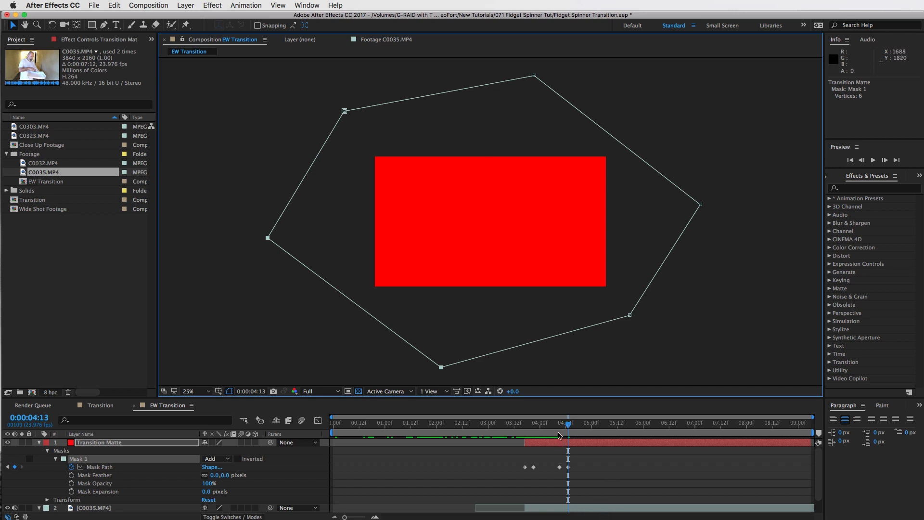
left_click(592, 514)
left_click_drag(567, 423, 542, 431)
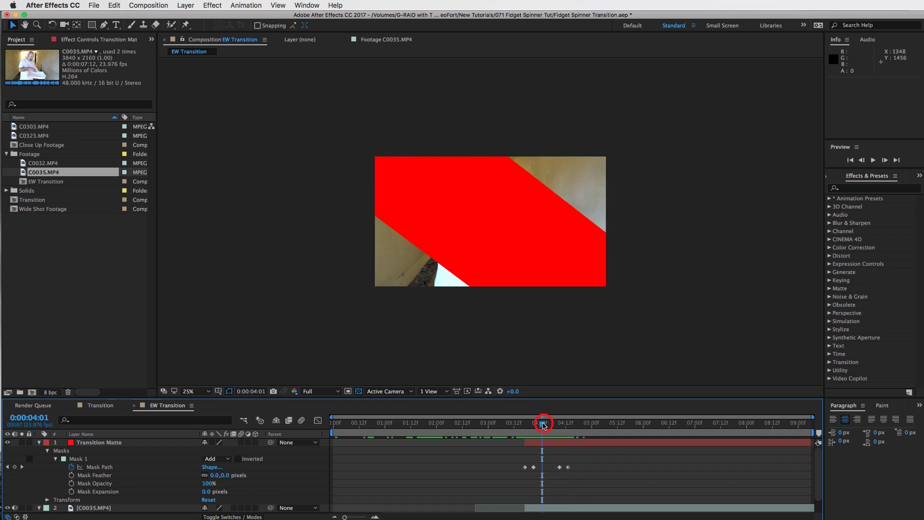
left_click_drag(543, 425, 534, 424)
Step: Precompose the C0032.MP4 layer into a composition named First Clip
left_click(40, 442)
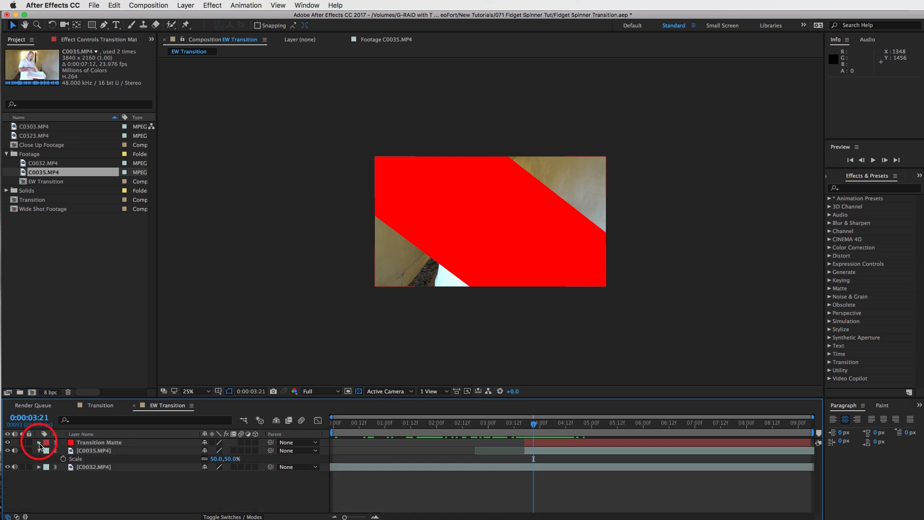
left_click(38, 451)
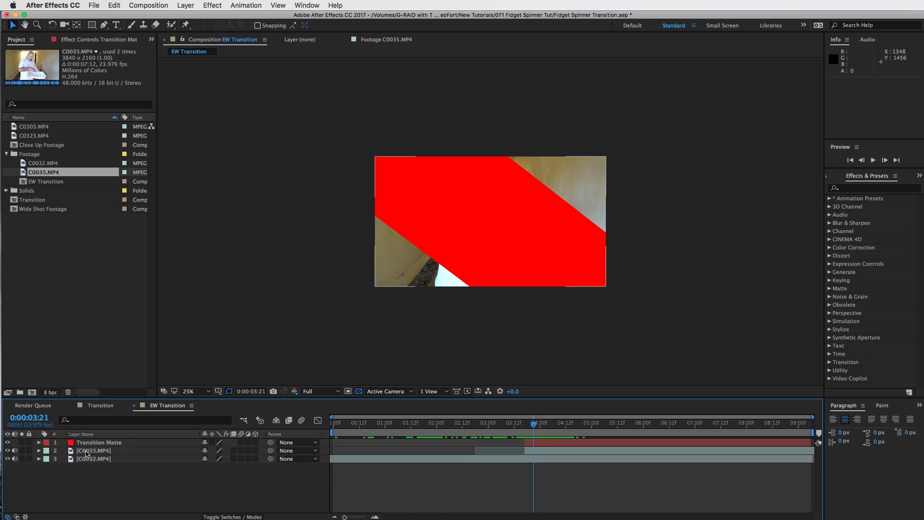
left_click(86, 452)
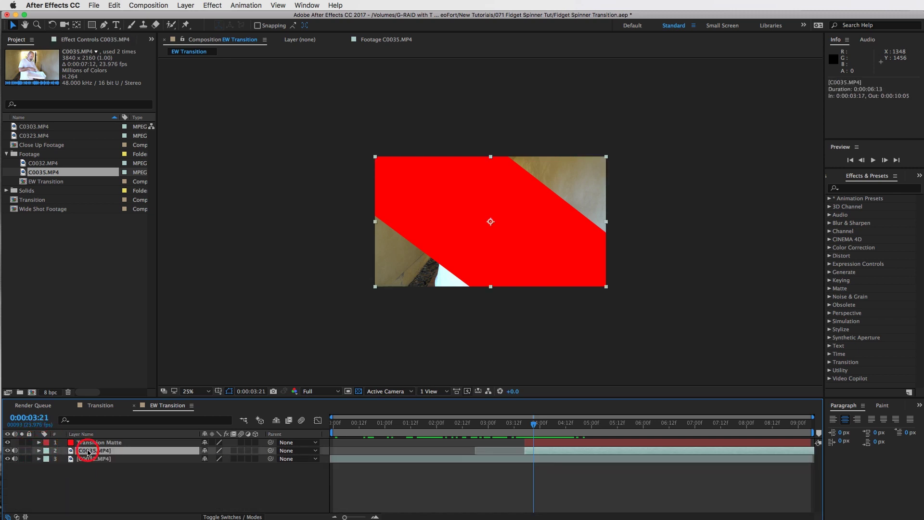
left_click(544, 460)
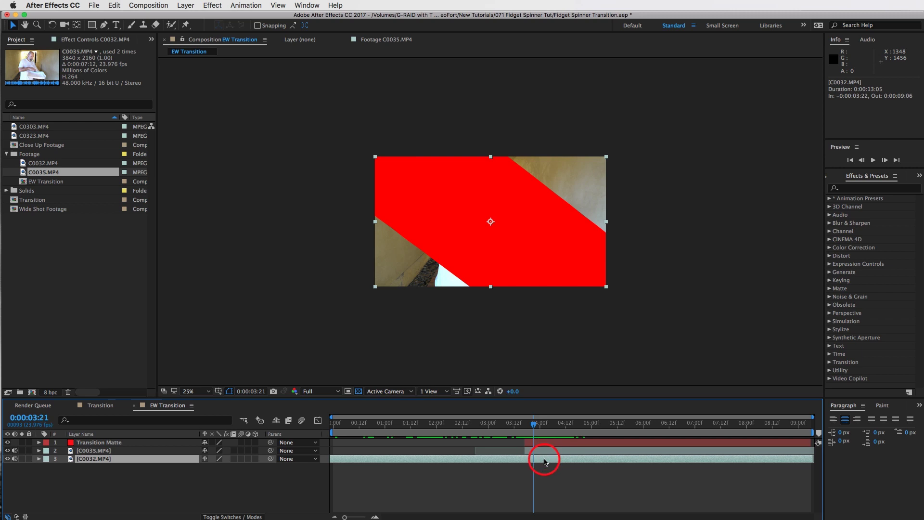
left_click(185, 5)
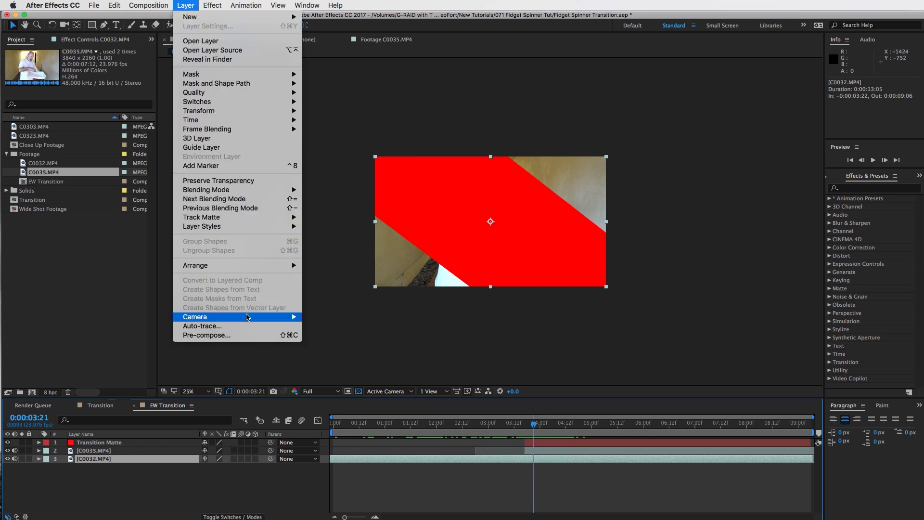
left_click(247, 335)
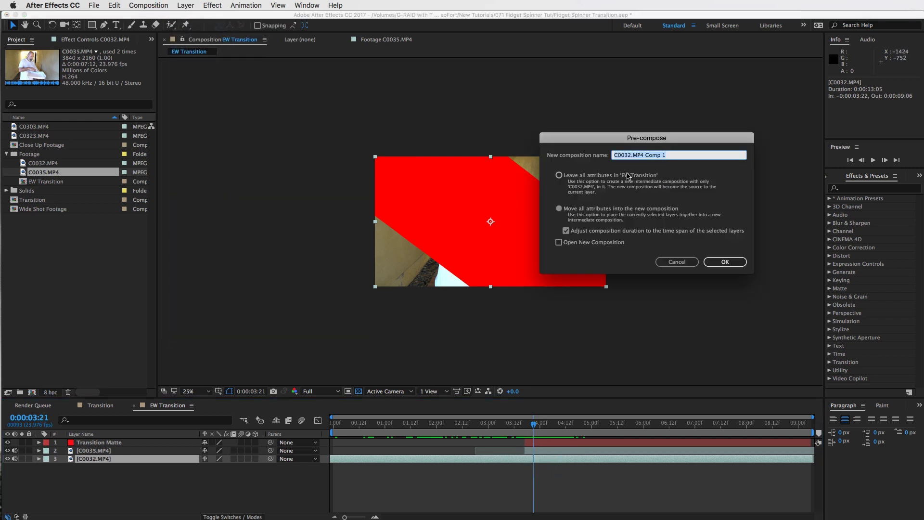
type("First Clip")
left_click(725, 261)
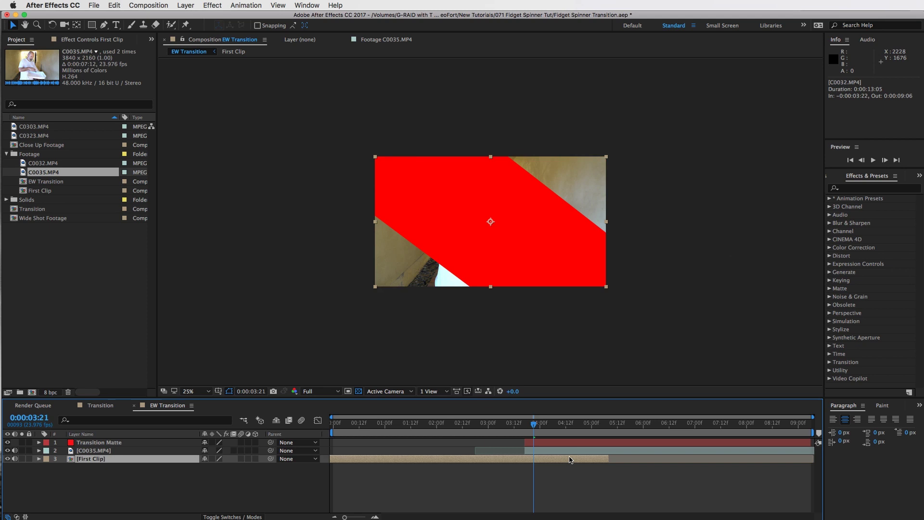
Step: Precompose the C0035.MP4 layer into a composition named Second Clip
left_click(553, 451)
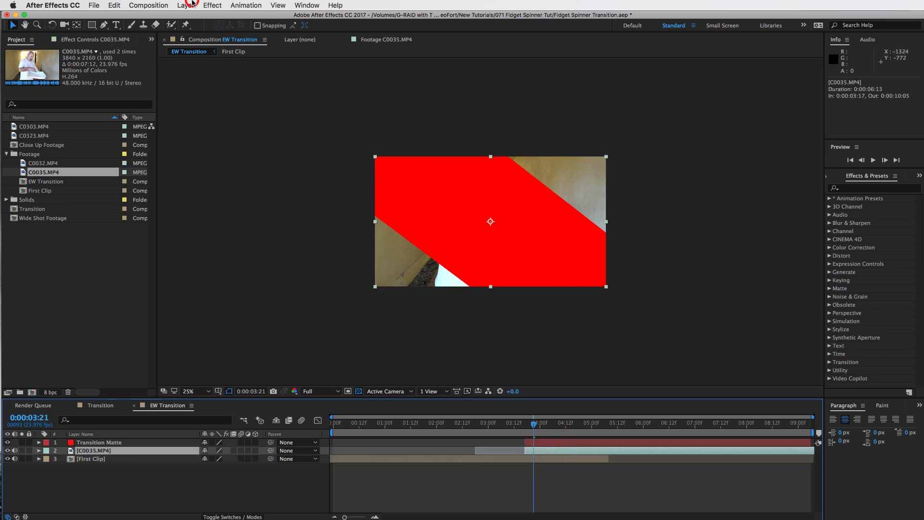
left_click(191, 4)
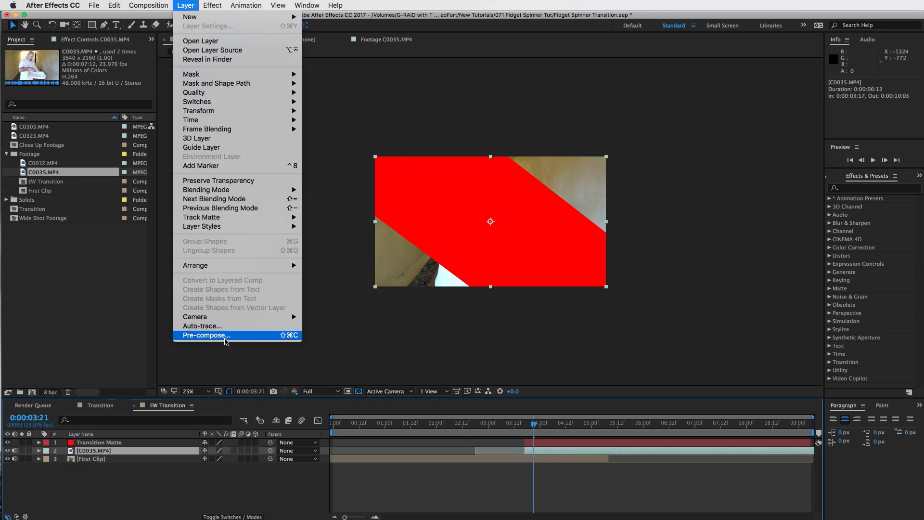
left_click(224, 336)
type("Second Clip")
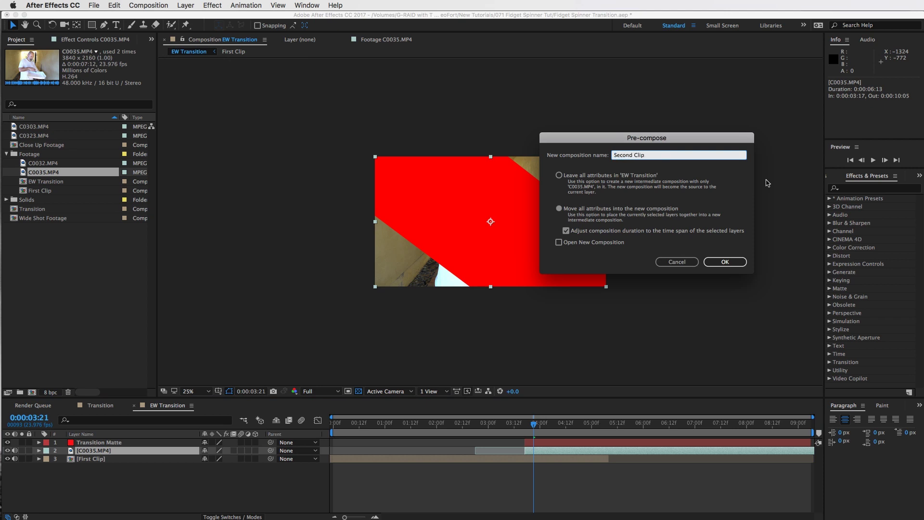
left_click(725, 261)
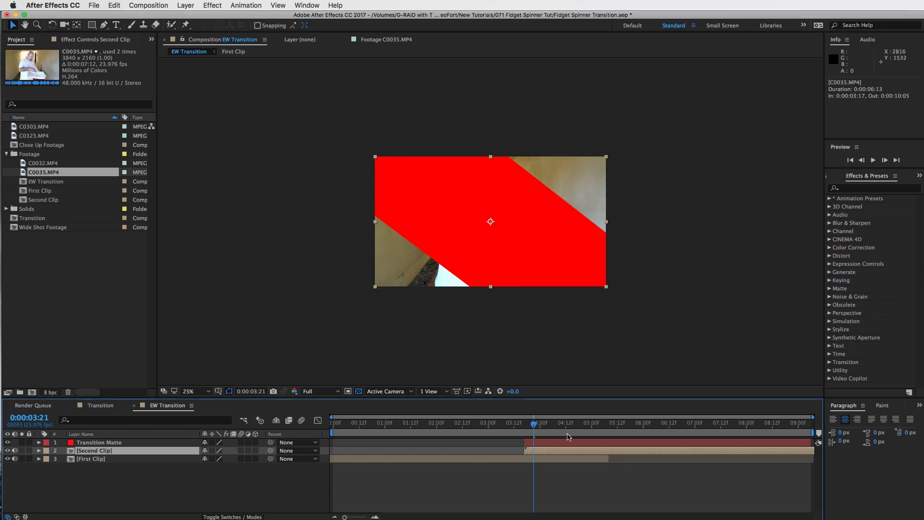
Step: Check Second Clip's contents, return to EW Transition, and scrub through the red matte
double_click(544, 451)
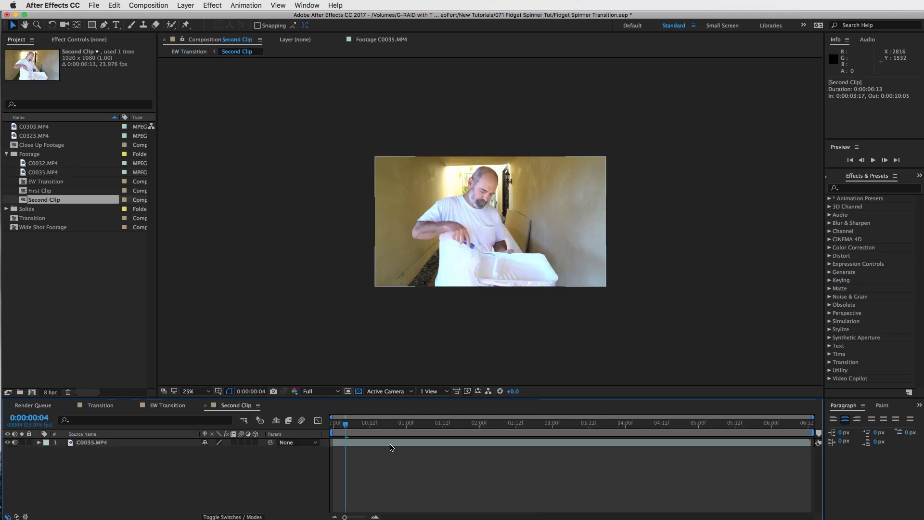
left_click_drag(346, 423, 335, 425)
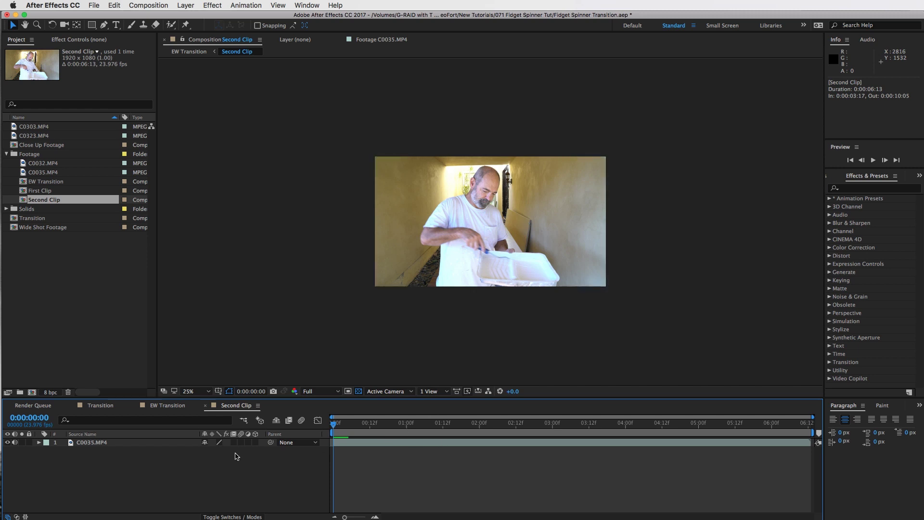
left_click(95, 442)
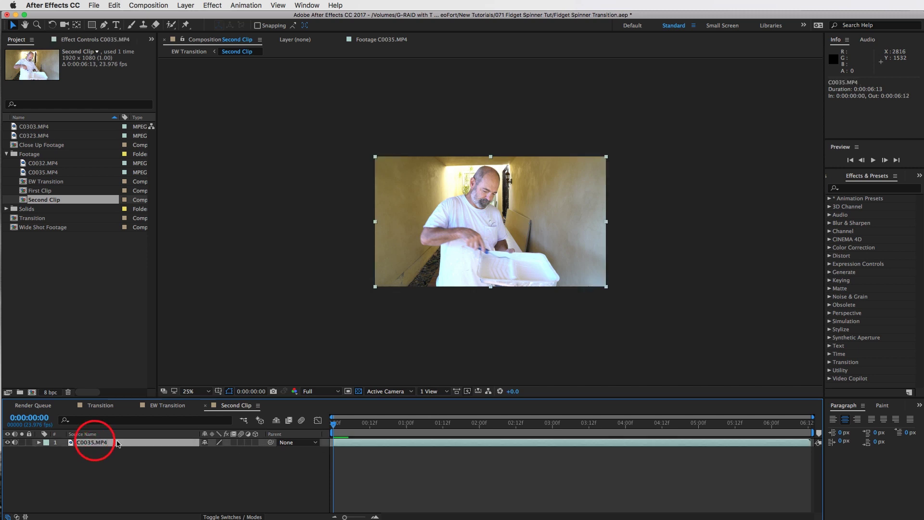
left_click(206, 407)
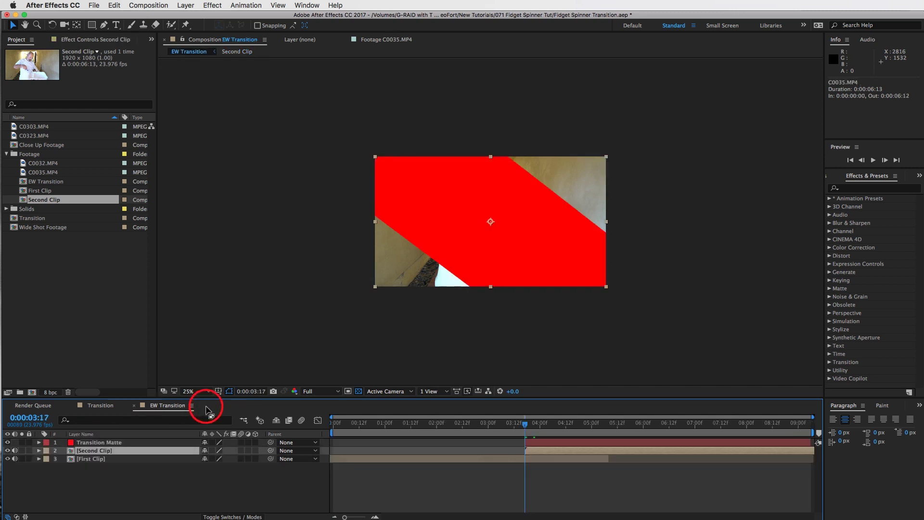
left_click(540, 444)
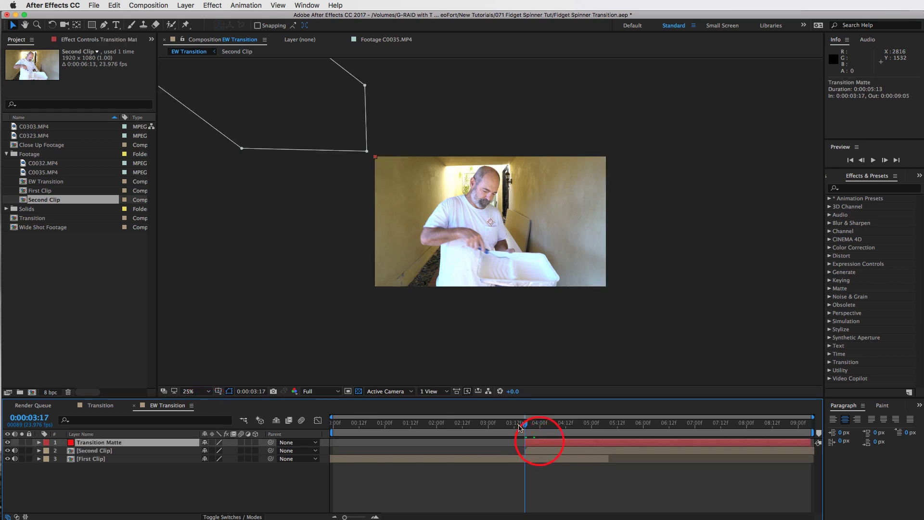
left_click_drag(525, 423, 556, 436)
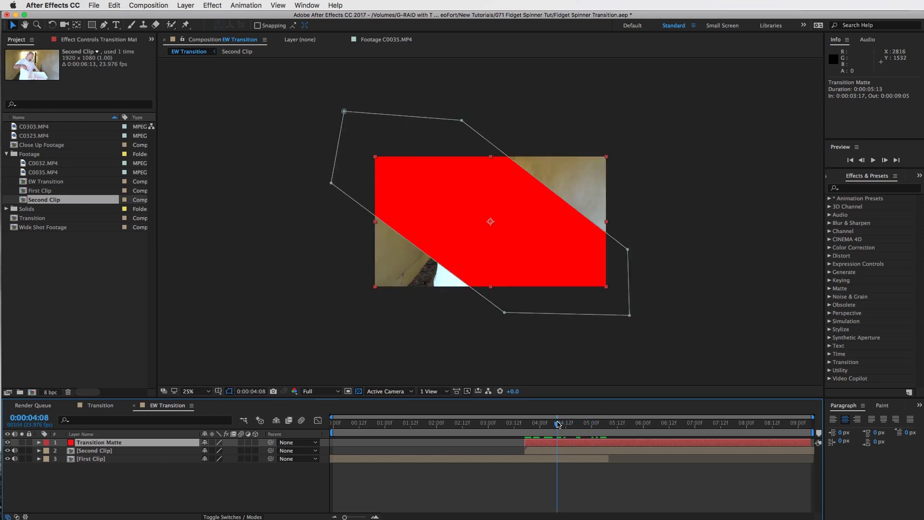
left_click_drag(559, 424, 538, 425)
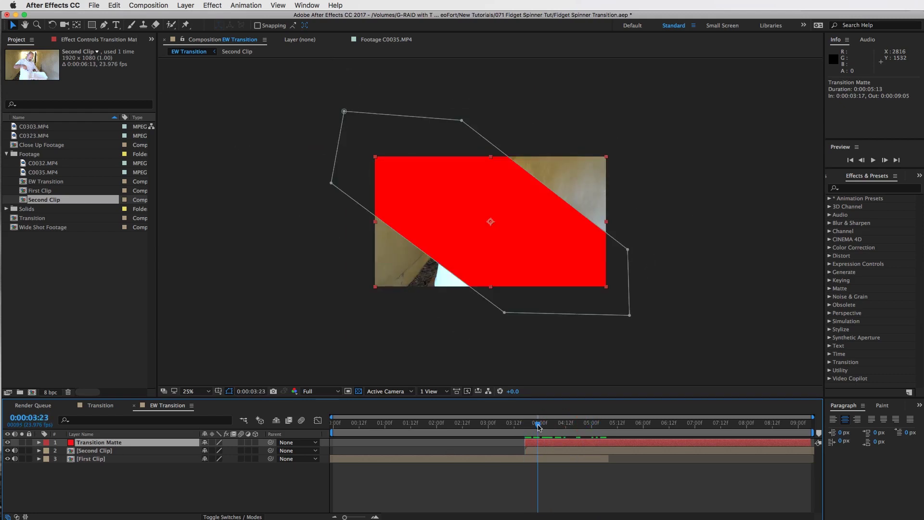
left_click(549, 450)
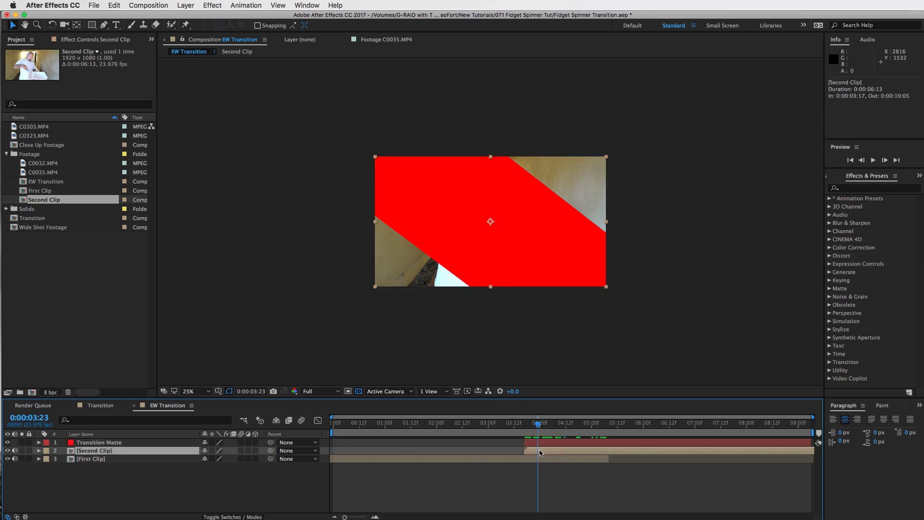
Step: Set Second Clip's track matte to Alpha Matte "Transition Matte" and scrub to preview
left_click(231, 516)
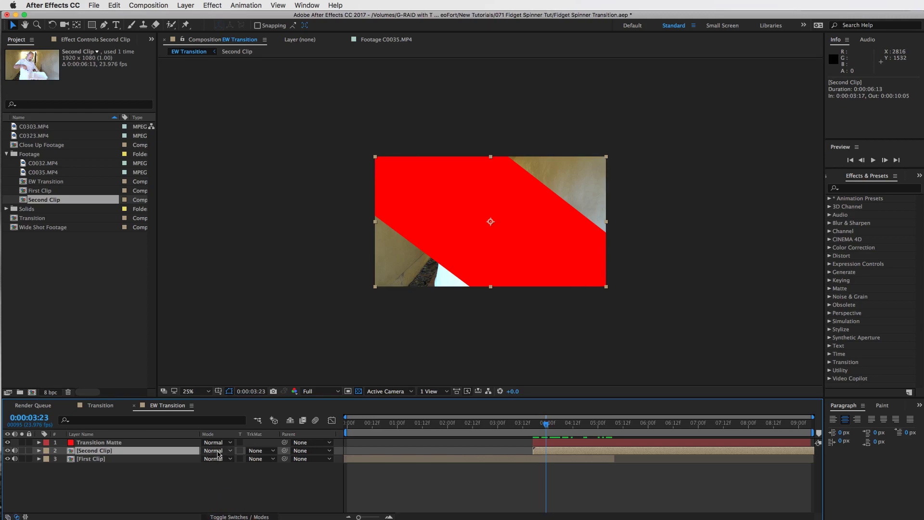
left_click(260, 451)
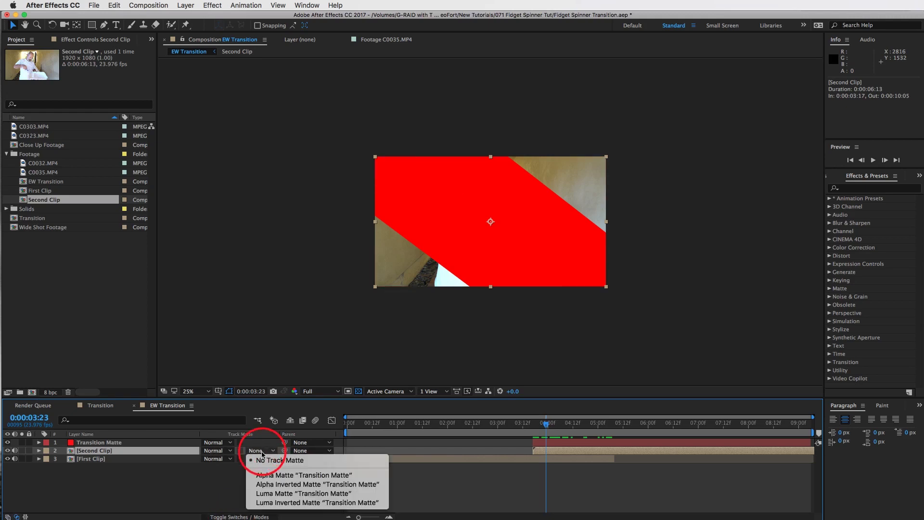
left_click(282, 477)
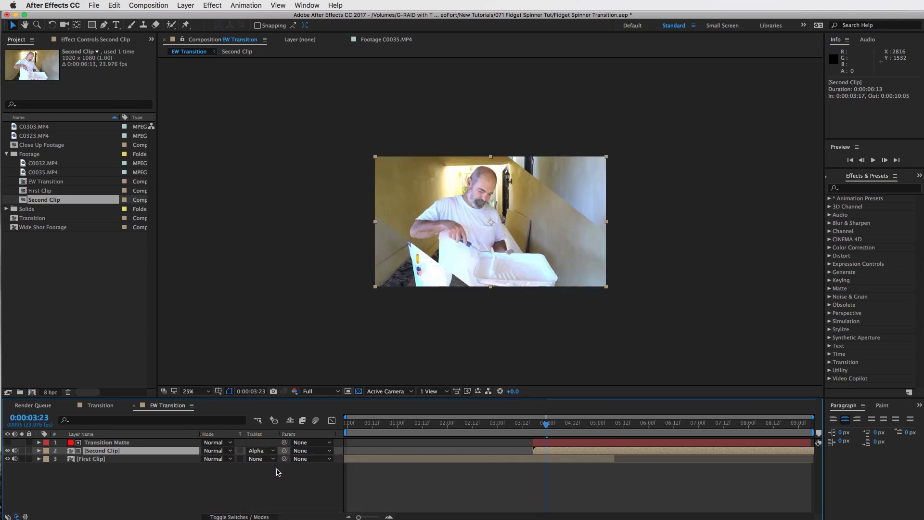
left_click(259, 451)
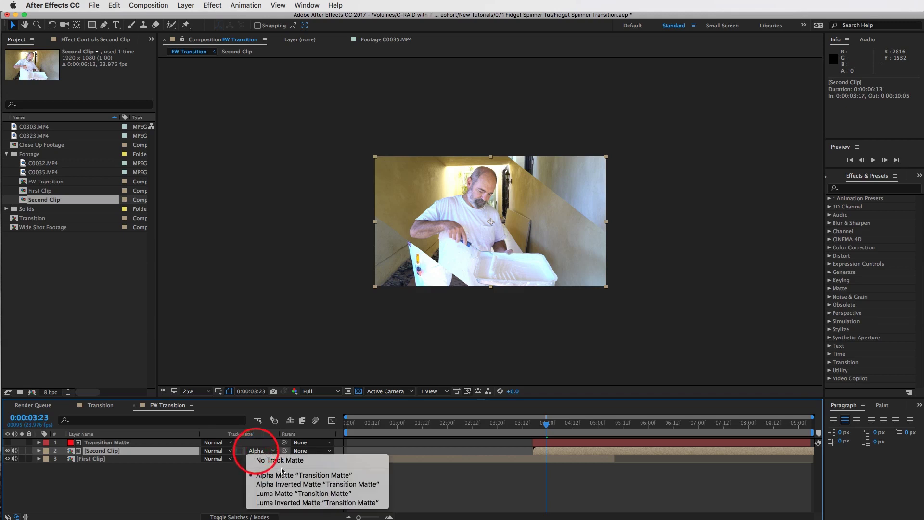
left_click(418, 479)
left_click_drag(546, 432, 573, 433)
Step: Fit the comp in the viewer, preview the transition, and switch to Safari
left_click(195, 391)
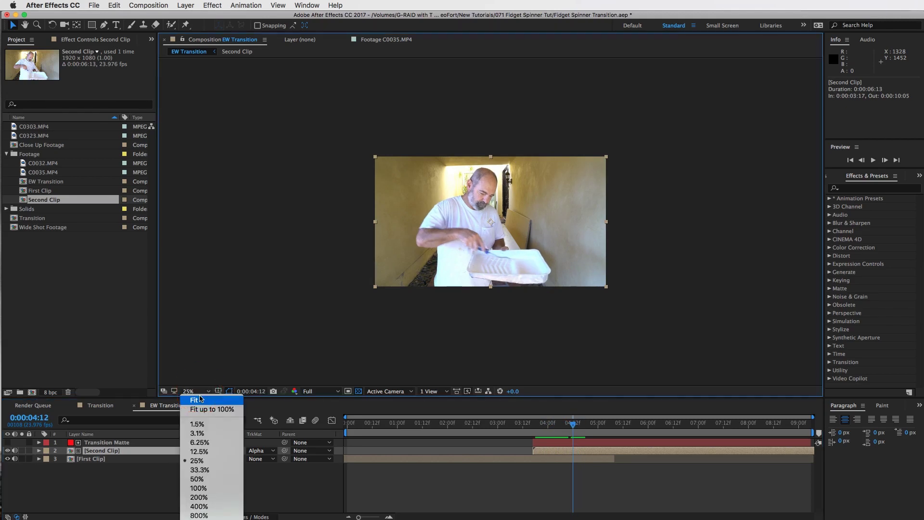
left_click(201, 399)
left_click_drag(556, 440, 548, 423)
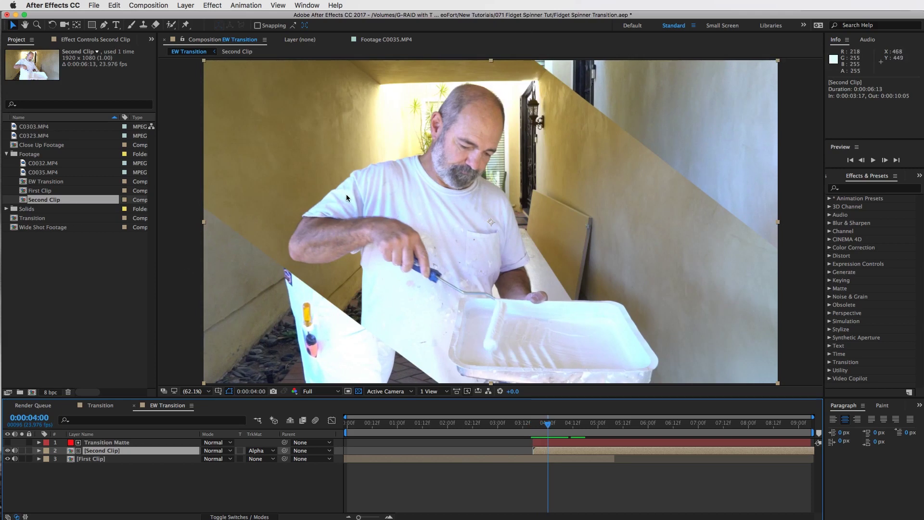
key("super+Tab")
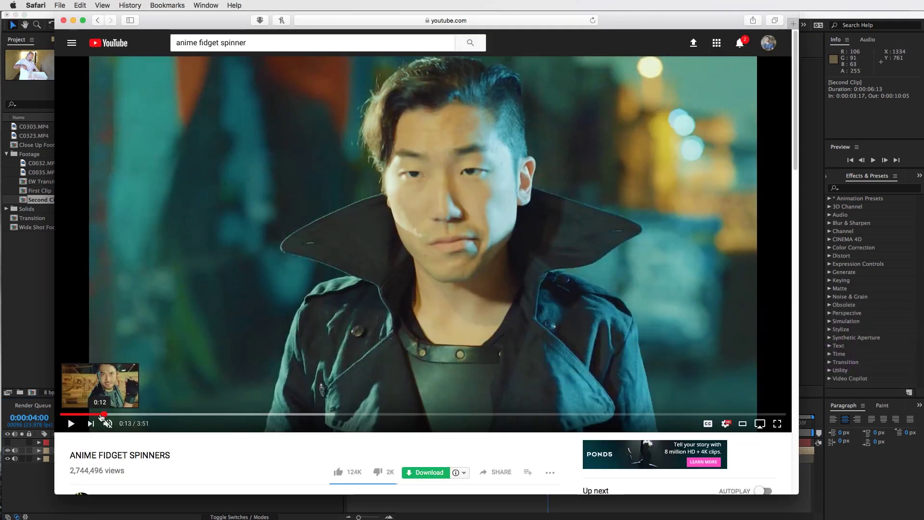
Step: Rewatch the reference video's slash around 0:13–0:14, pause on it, and return to After Effects
left_click_drag(101, 417, 90, 417)
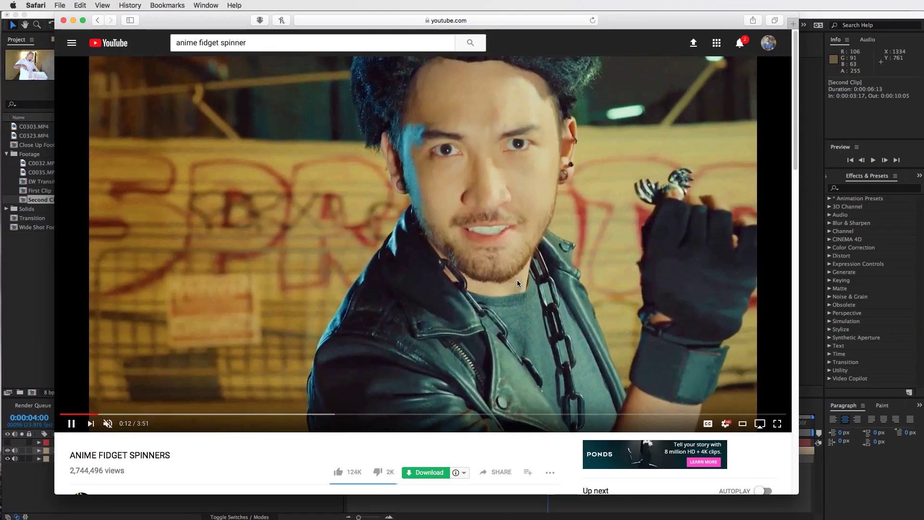
left_click(518, 281)
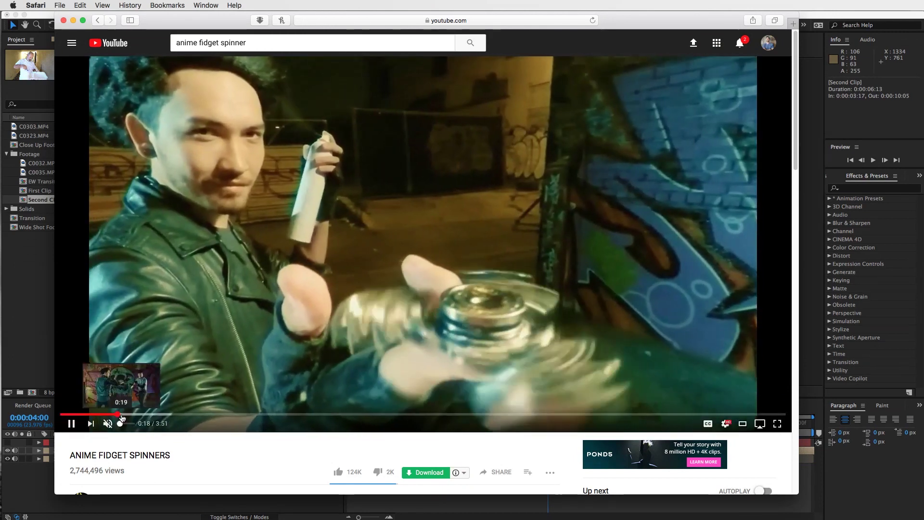
left_click(109, 415)
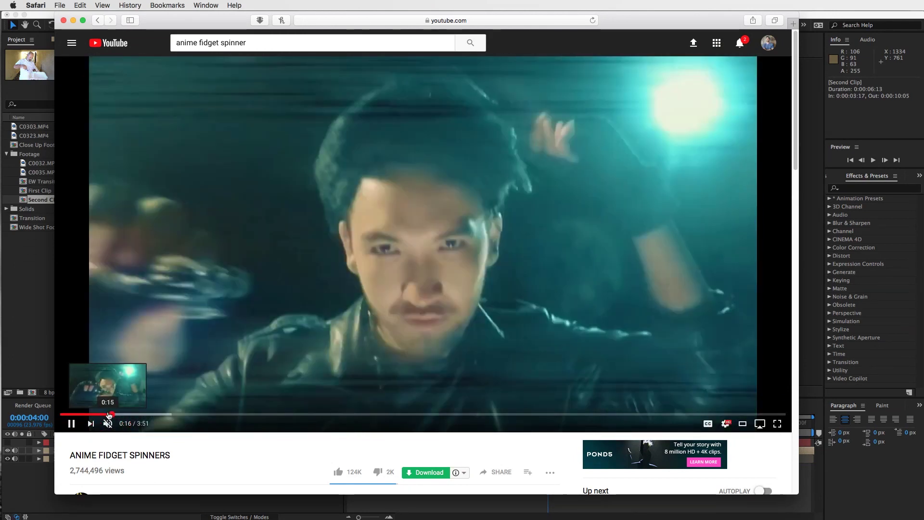
left_click(108, 414)
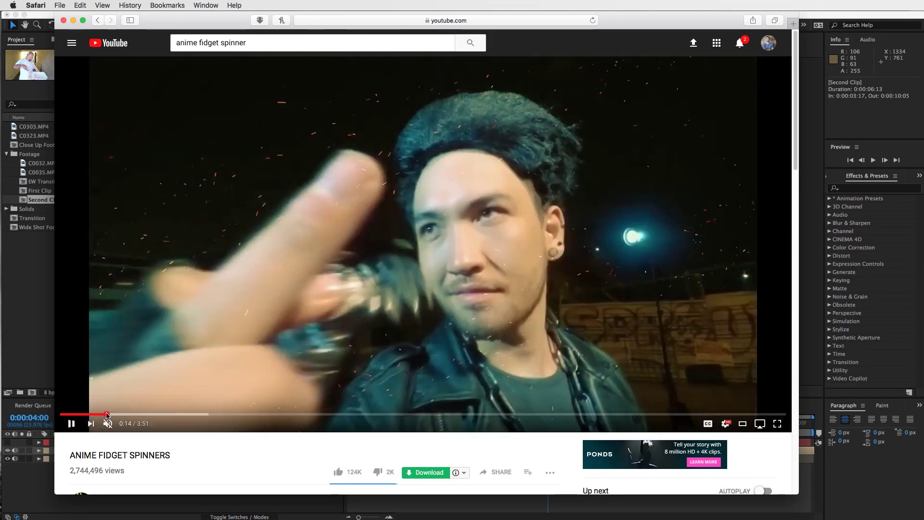
left_click(107, 414)
left_click(106, 415)
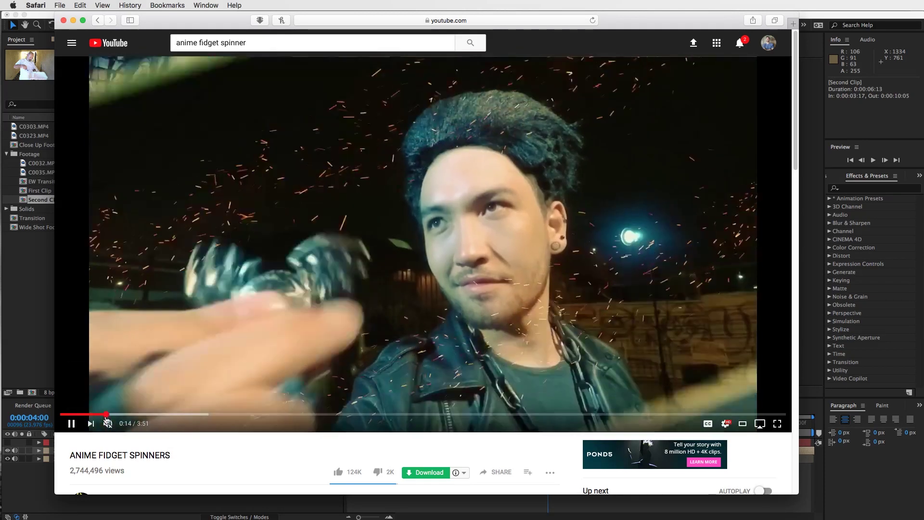
left_click(105, 414)
left_click(211, 351)
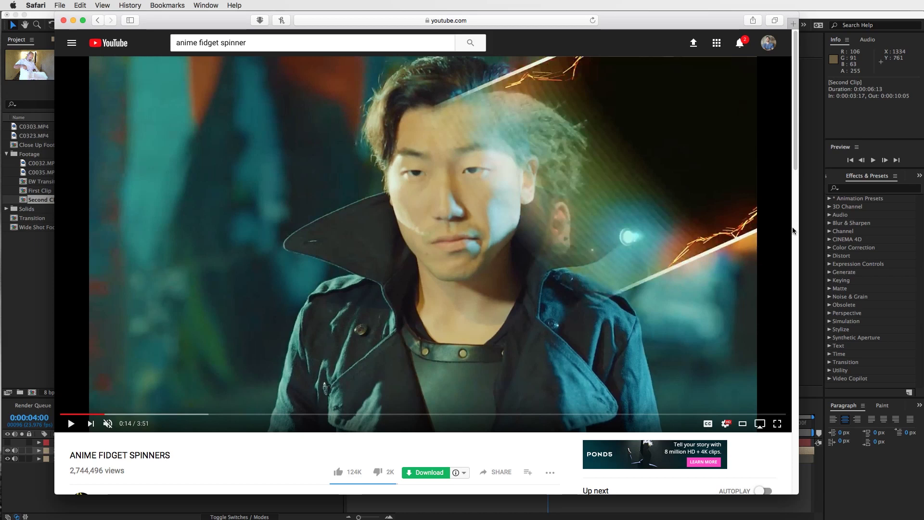
left_click(812, 233)
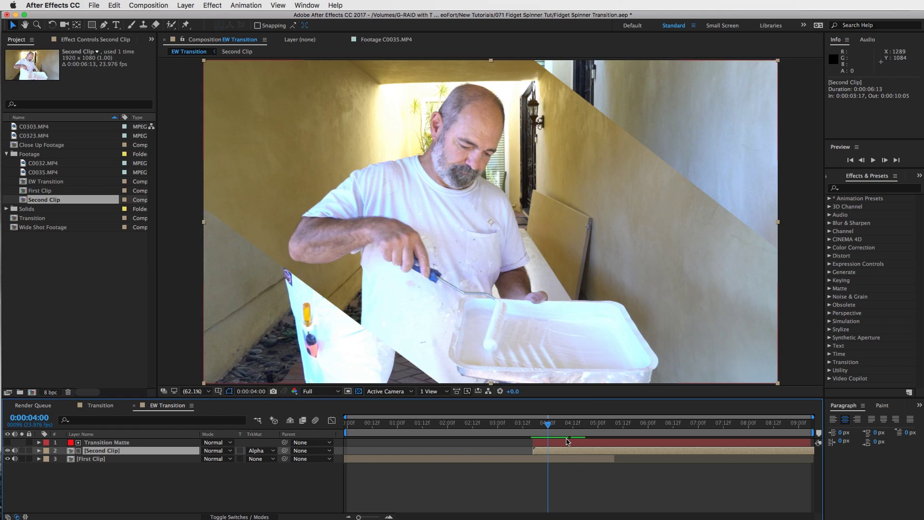
Step: Duplicate Transition Matte, make the copy visible, and apply Generate > Stroke to Transition Matte 2
left_click(568, 441)
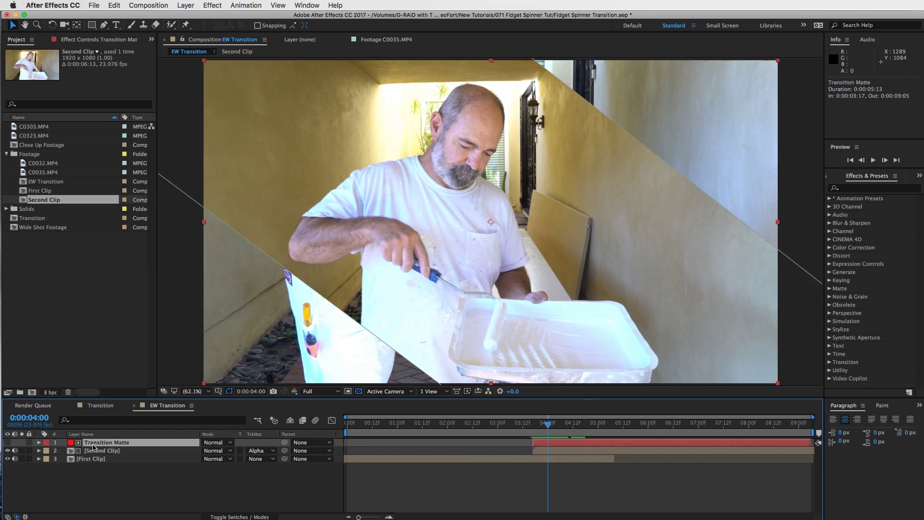
key("super+d")
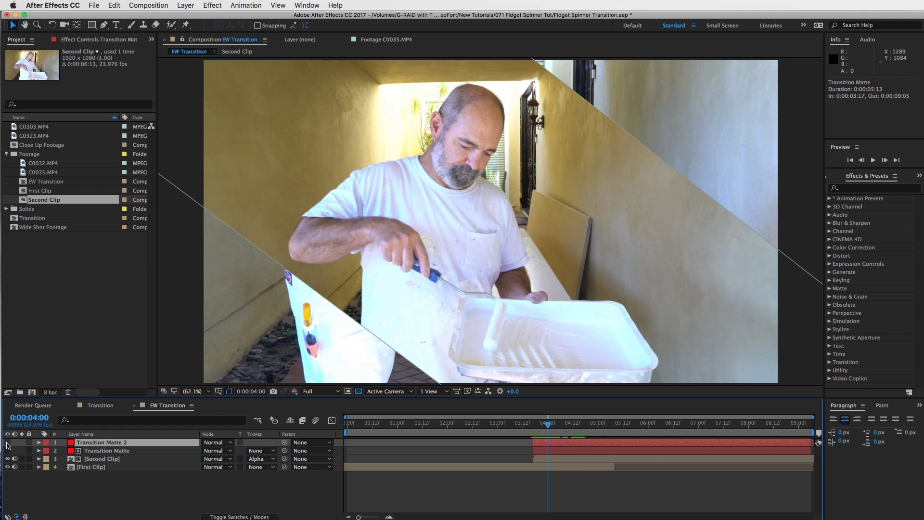
left_click(8, 443)
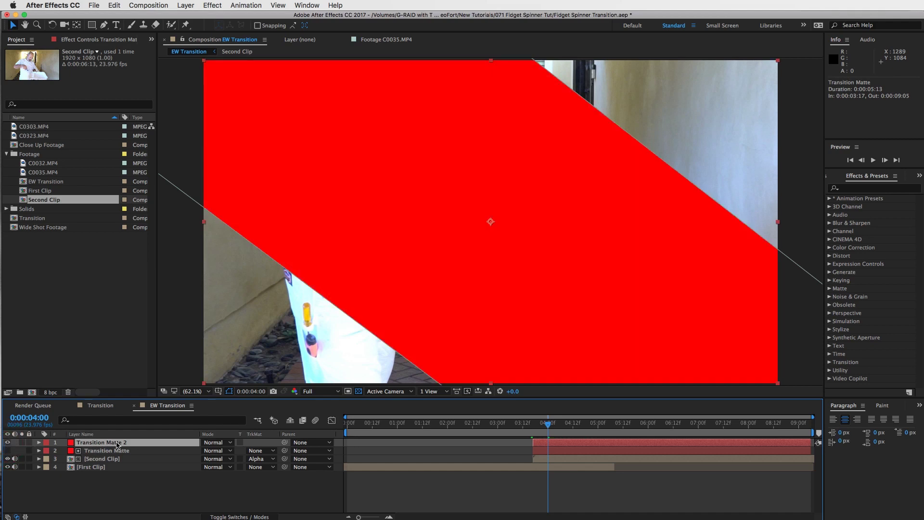
left_click(113, 443)
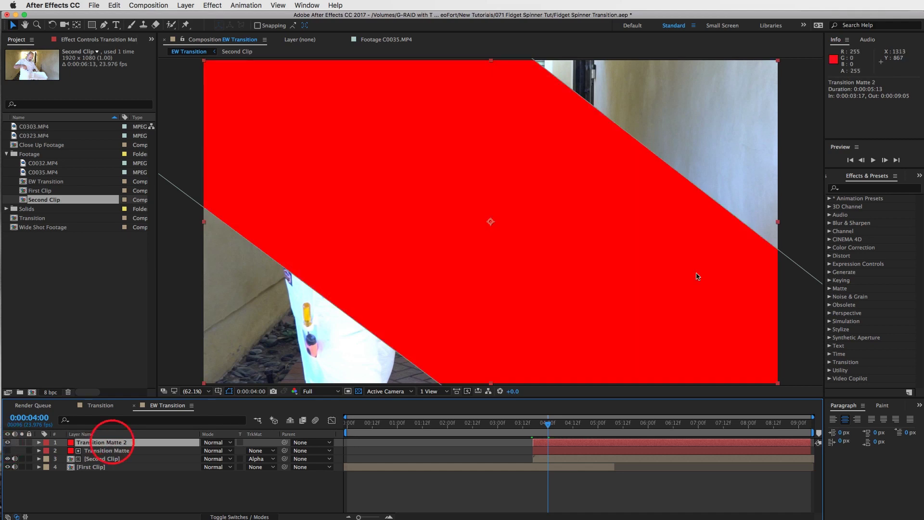
left_click(852, 188)
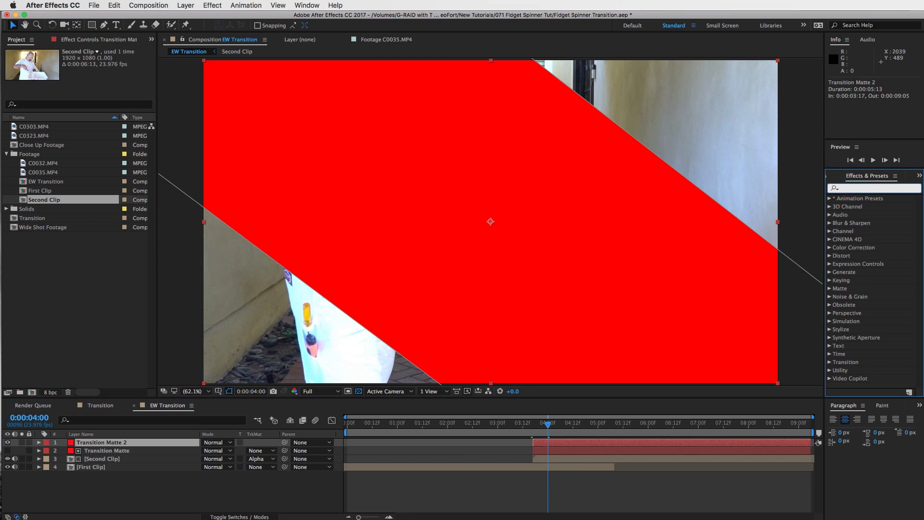
type("stroke")
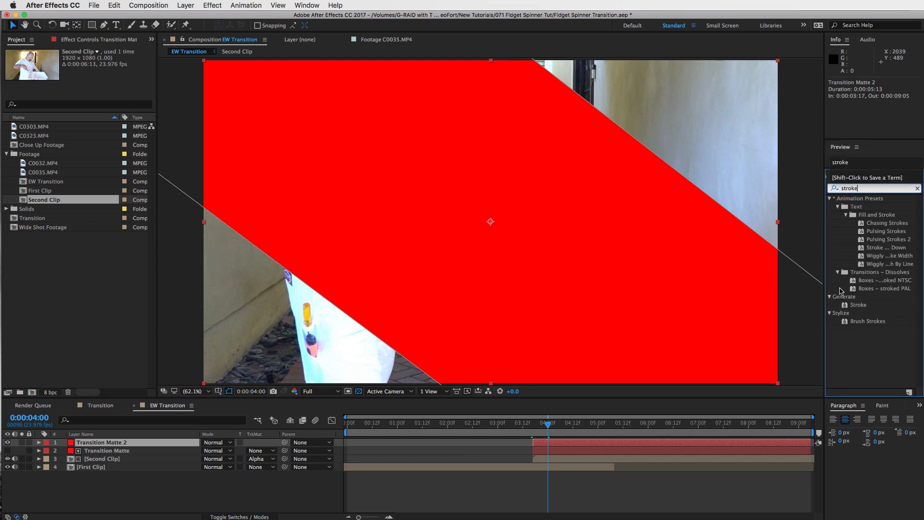
mouse_move(862, 304)
left_mouse_down()
mouse_move(661, 437)
mouse_move(636, 443)
left_mouse_up()
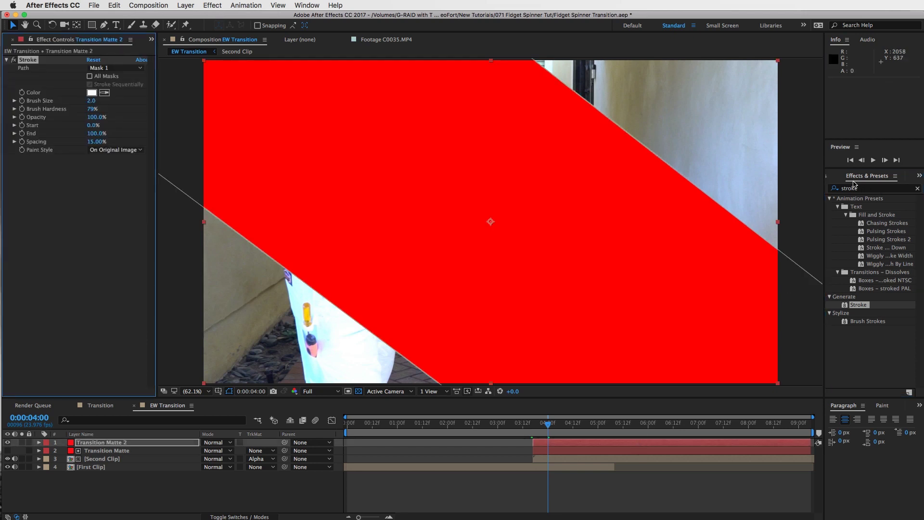
left_click(918, 188)
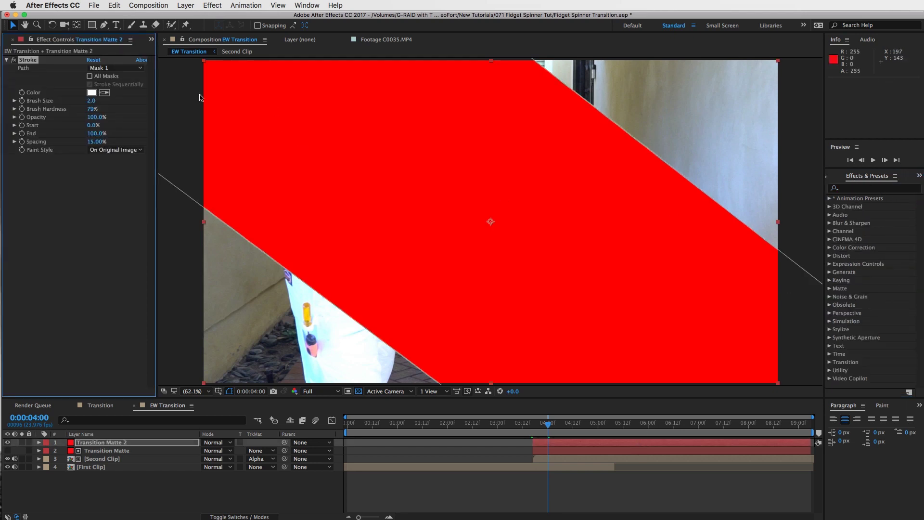
Step: Thicken the Stroke brush and make its edges fully hard, then step forward six frames
left_click_drag(91, 102, 126, 105)
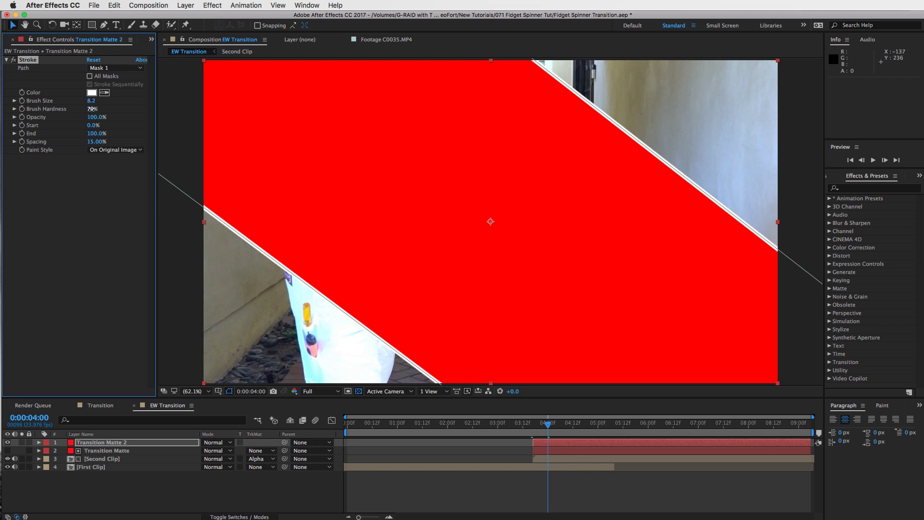
left_click_drag(90, 109, 218, 107)
key("Page_Down")
key("Page_Down")
key("Page_Down")
key("Page_Down")
key("Page_Down")
key("Page_Down")
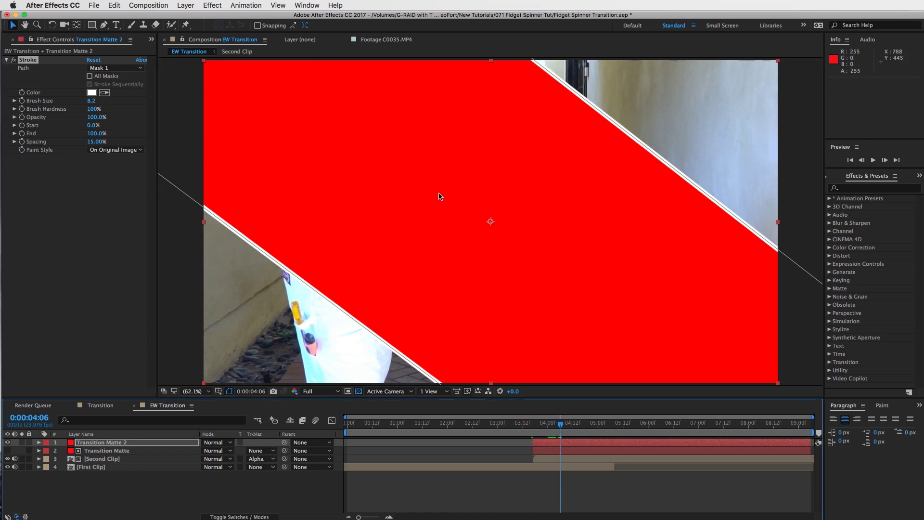
Step: Set Transition Matte 2's Mask 1 opacity to 0% to hide the solid
left_click(39, 443)
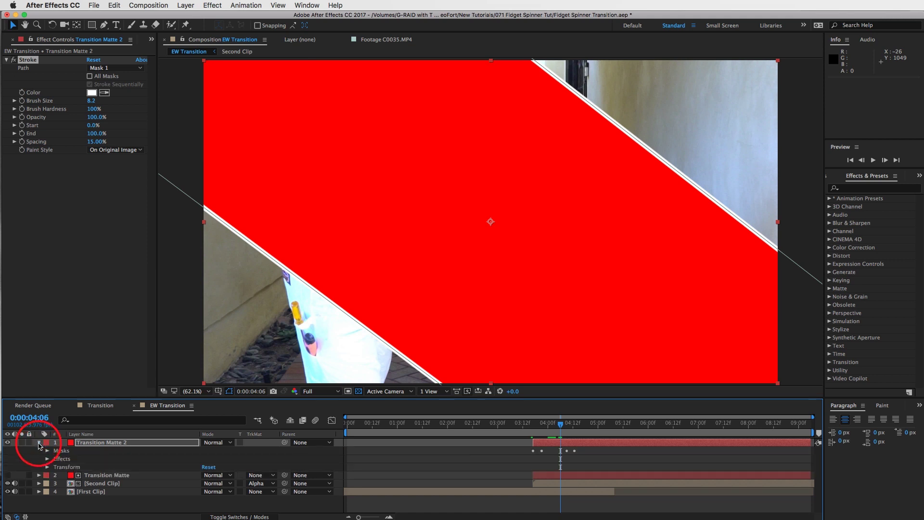
left_click(48, 451)
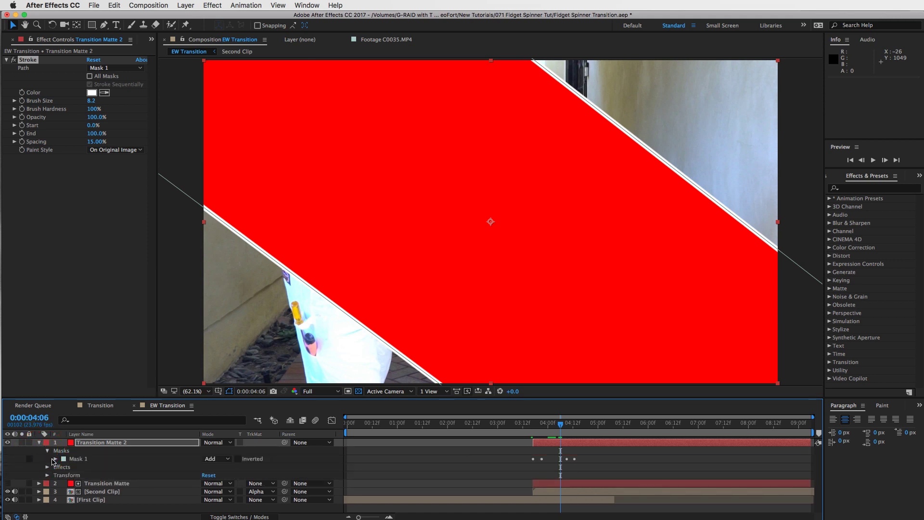
left_click(56, 459)
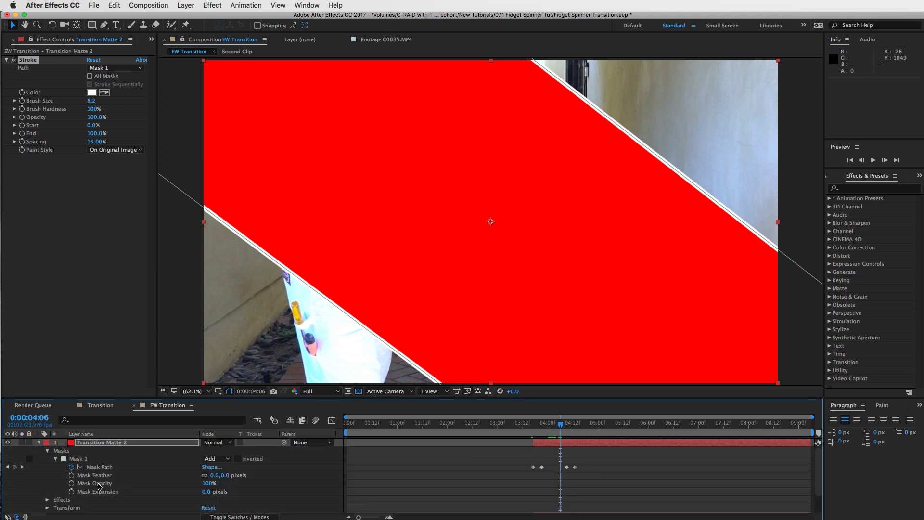
left_click(208, 483)
type("0")
key("Return")
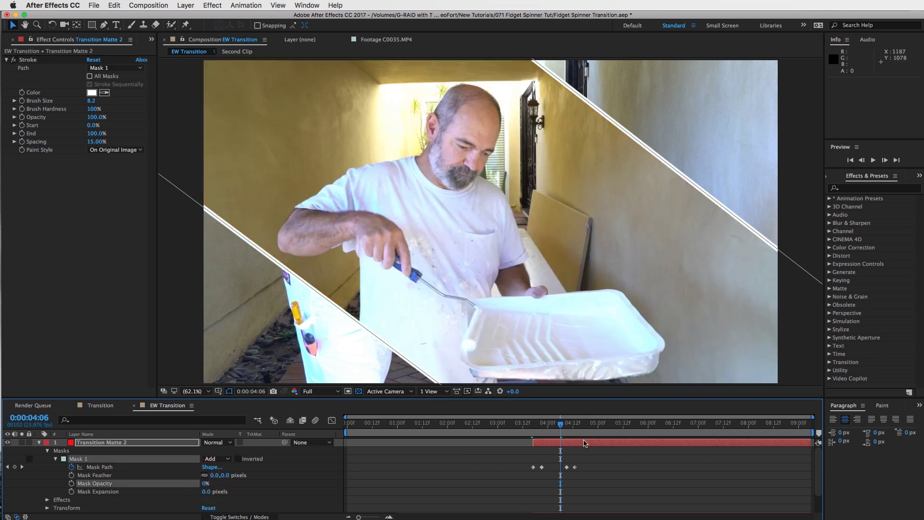
left_click(586, 464)
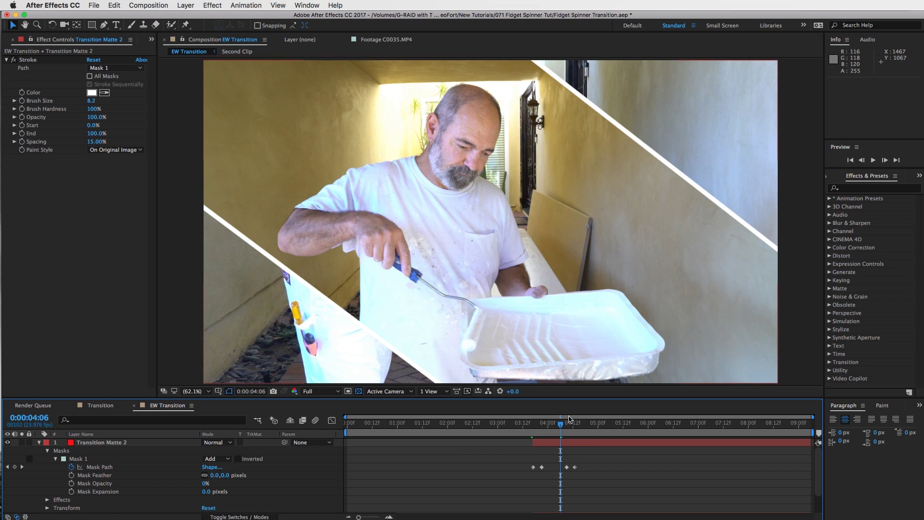
Step: Set the Stroke brush size to 9.5 and check it around 0:00:04:00
left_click(551, 426)
left_click_drag(551, 425, 547, 426)
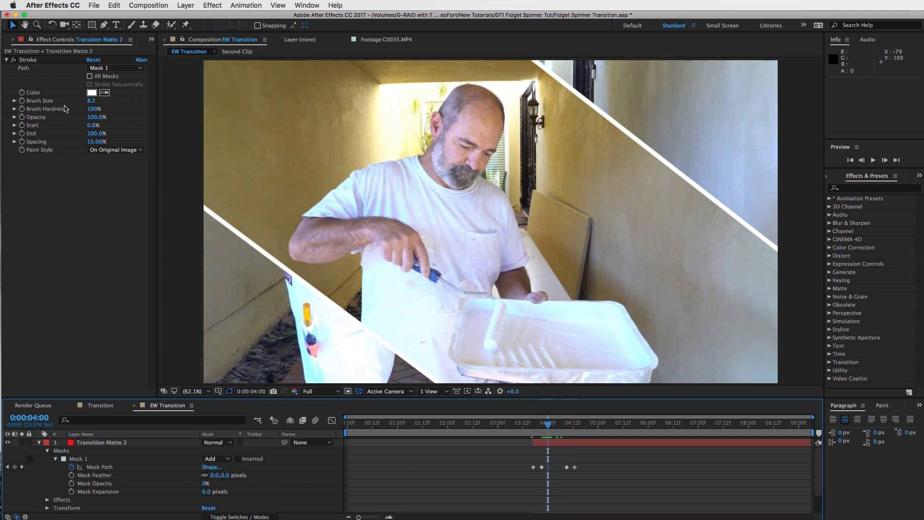
left_click(91, 101)
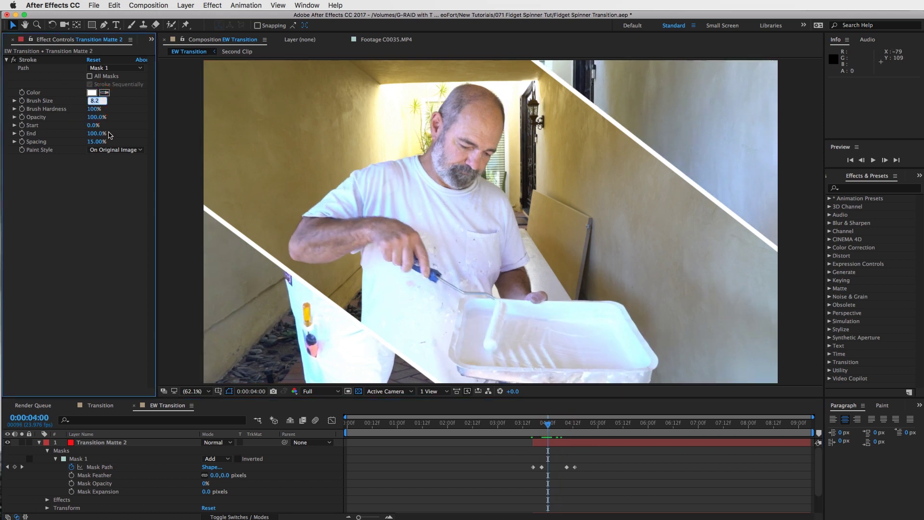
type("9.5")
key("Return")
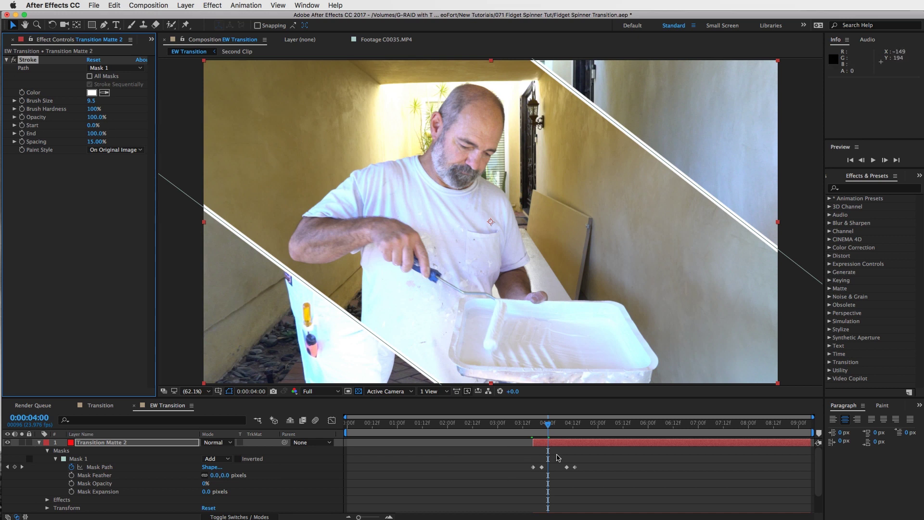
left_click(549, 467)
mouse_move(550, 426)
left_mouse_down()
mouse_move(526, 424)
mouse_move(550, 424)
left_mouse_up()
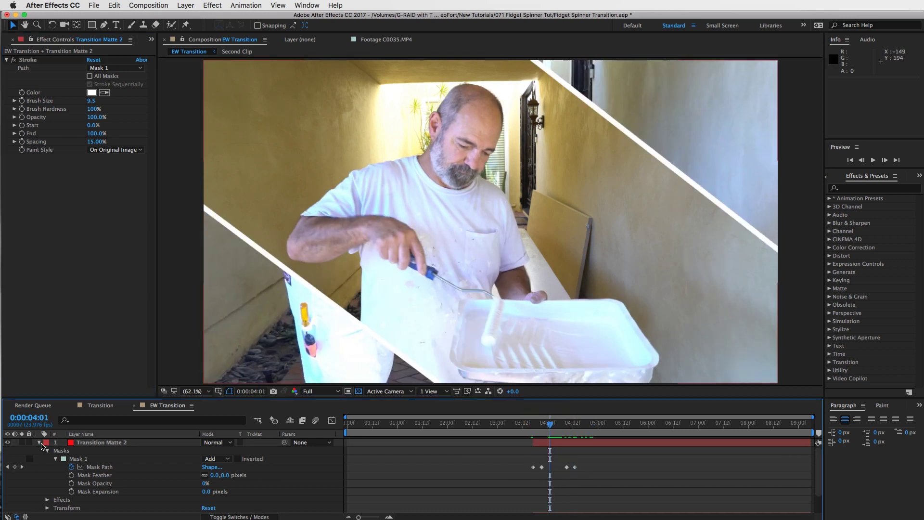
Step: Rename the Transition Matte 2 layer to 'White Stroke'
left_click(39, 443)
left_click(99, 443)
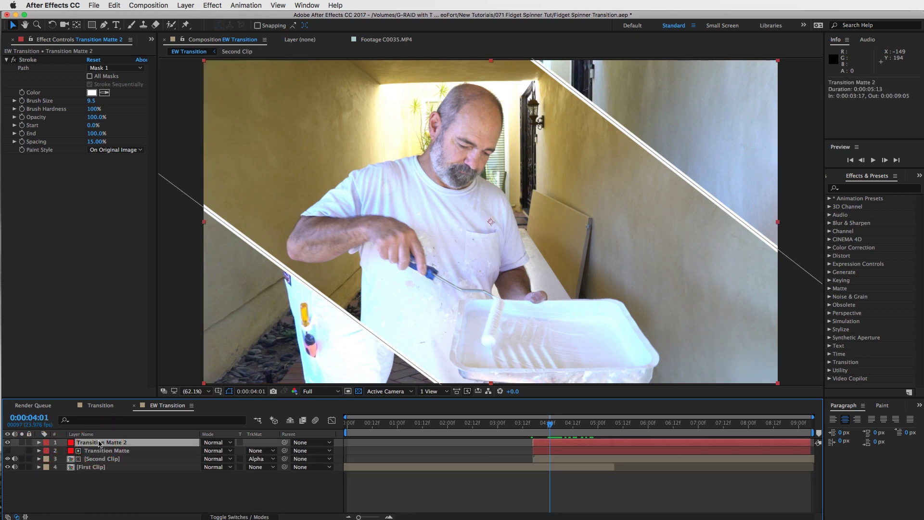
key("Return")
type("White St")
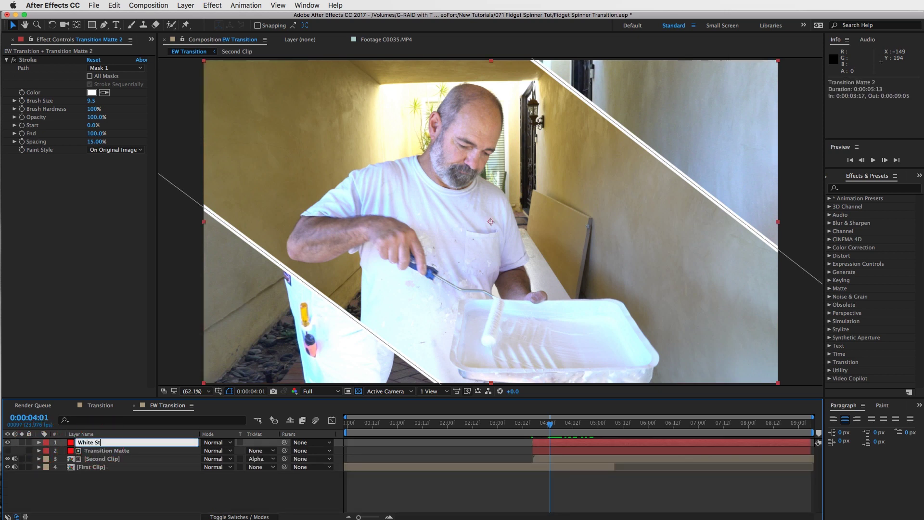
type("roke")
key("Return")
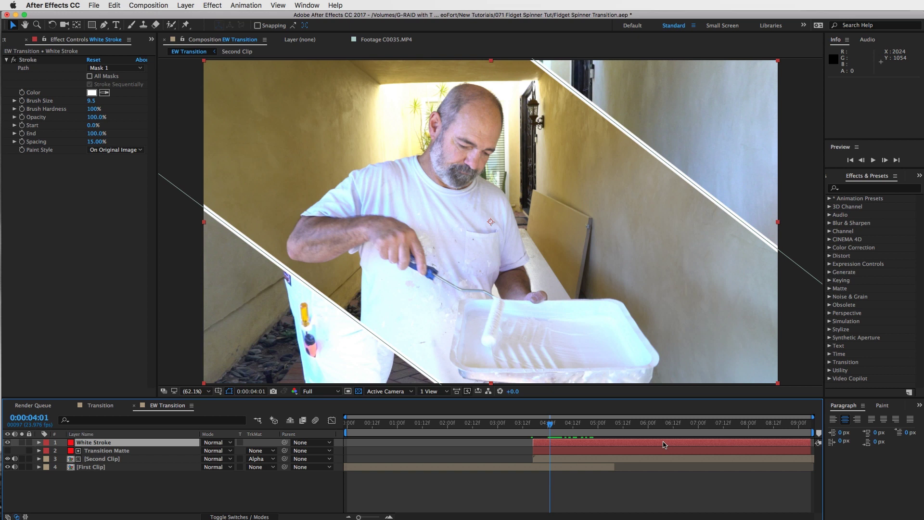
left_click(663, 441)
left_click(867, 188)
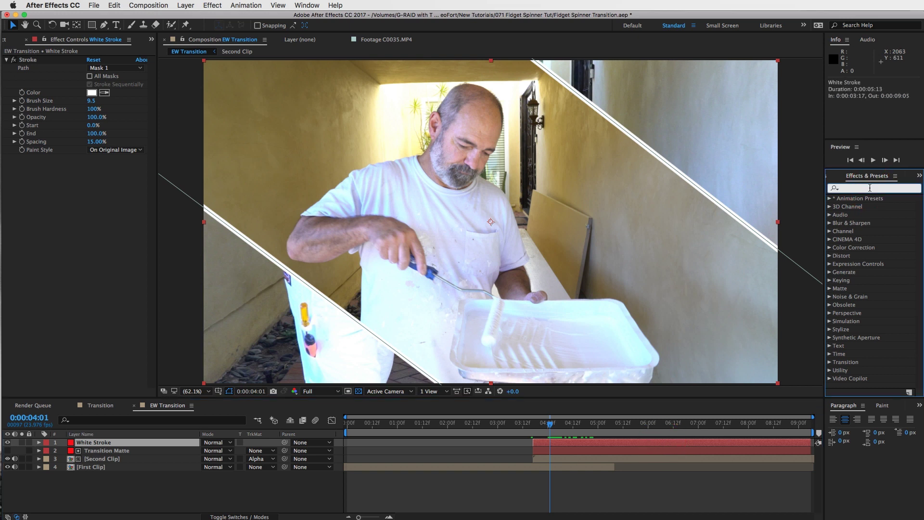
Step: Apply Glow to White Stroke and base it on the Alpha Channel
type("glow")
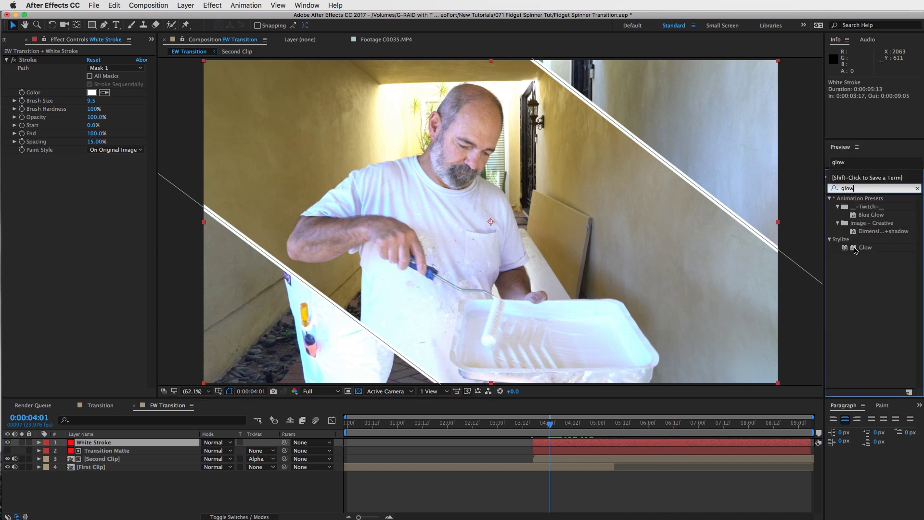
mouse_move(855, 250)
left_mouse_down()
mouse_move(163, 250)
mouse_move(94, 206)
left_mouse_up()
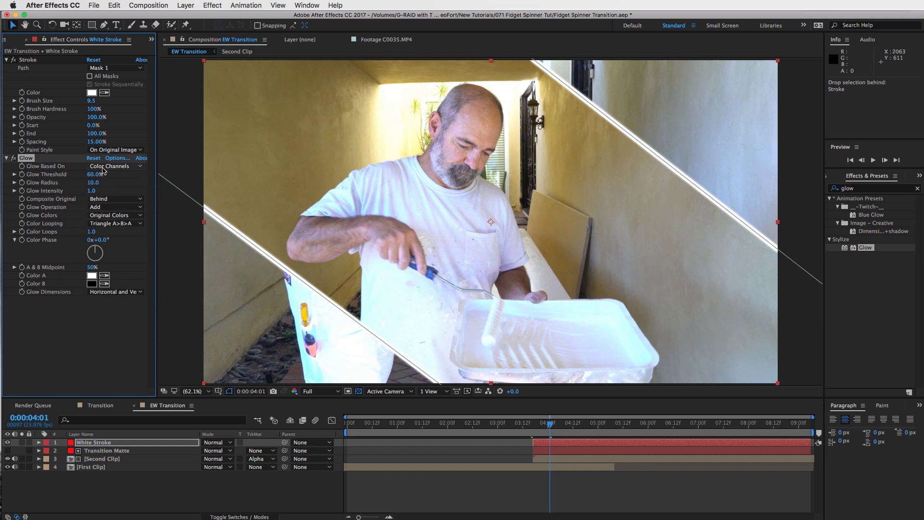
left_click(104, 166)
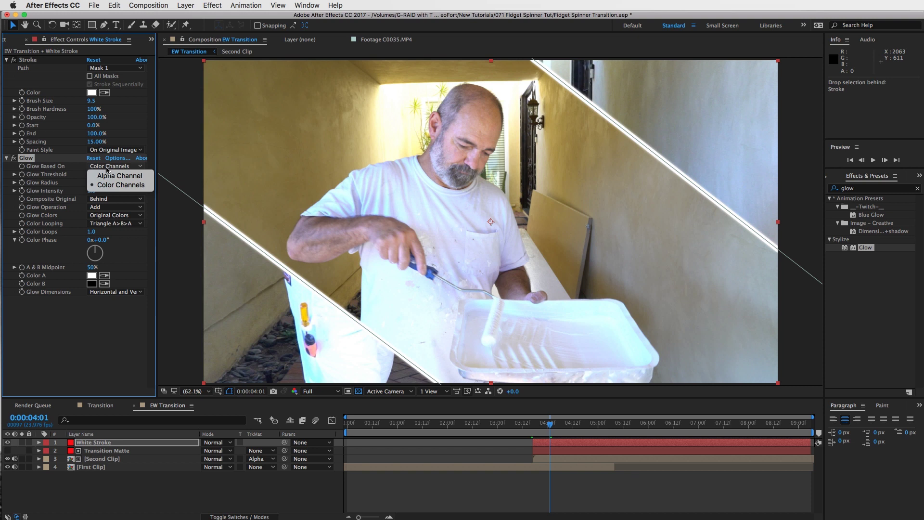
left_click(116, 176)
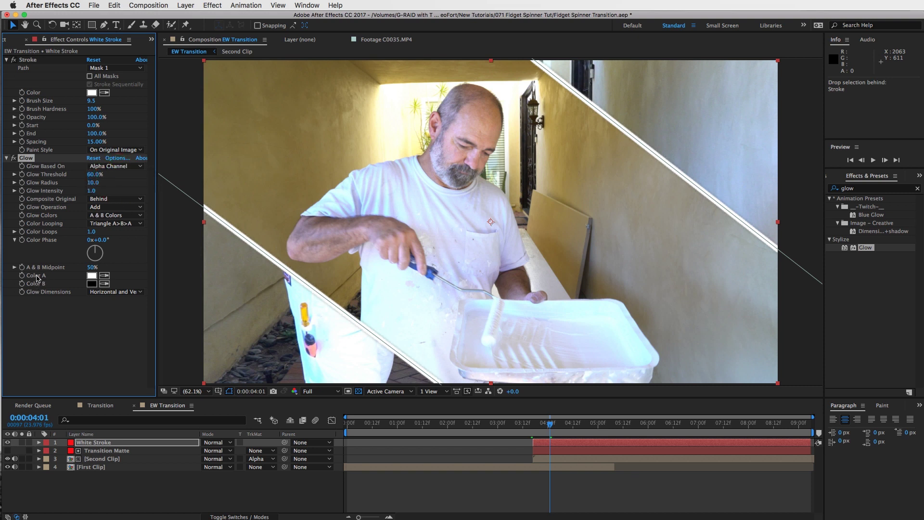
Step: Set the glow's Color A to red and Color B to bright yellow
left_click(92, 275)
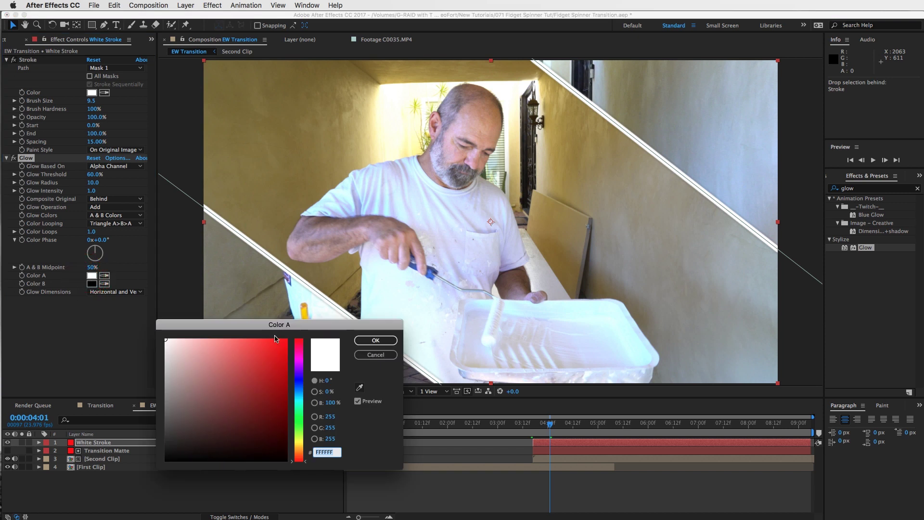
left_click_drag(279, 321, 249, 233)
left_click(240, 249)
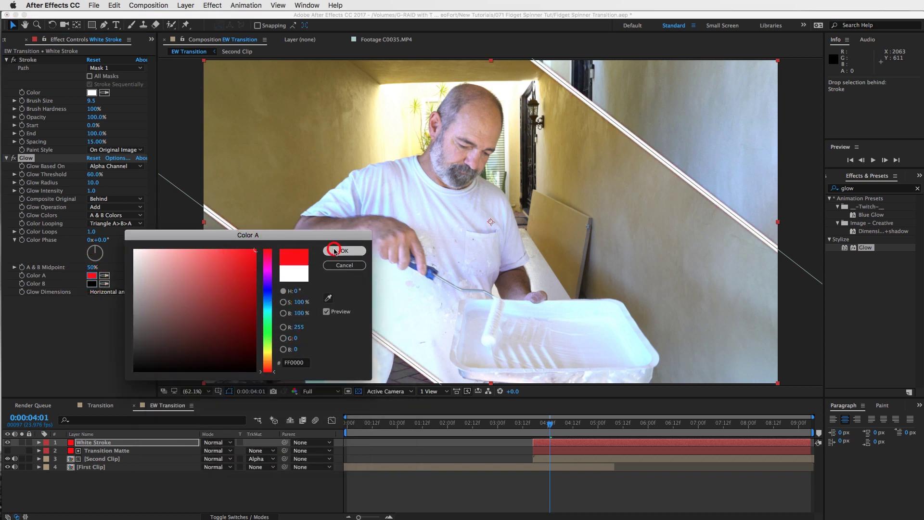
left_click(344, 250)
left_click(91, 284)
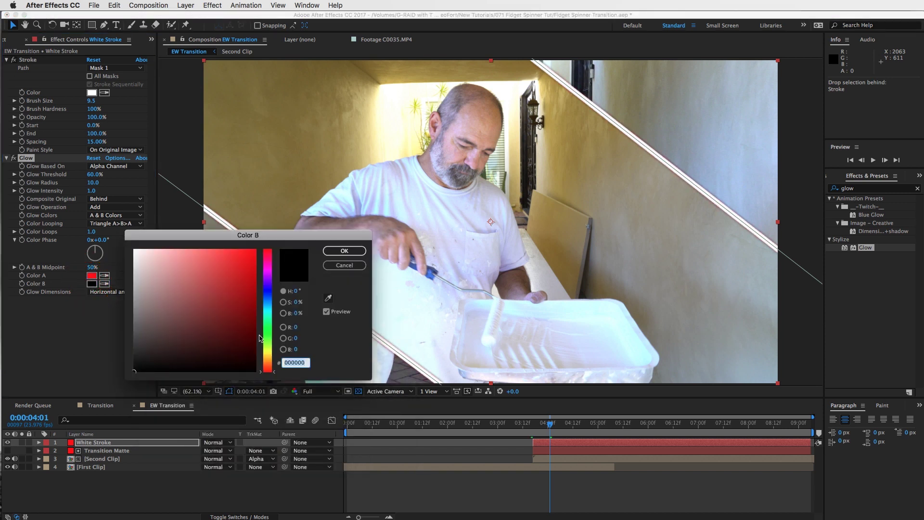
left_click(270, 350)
left_click(247, 258)
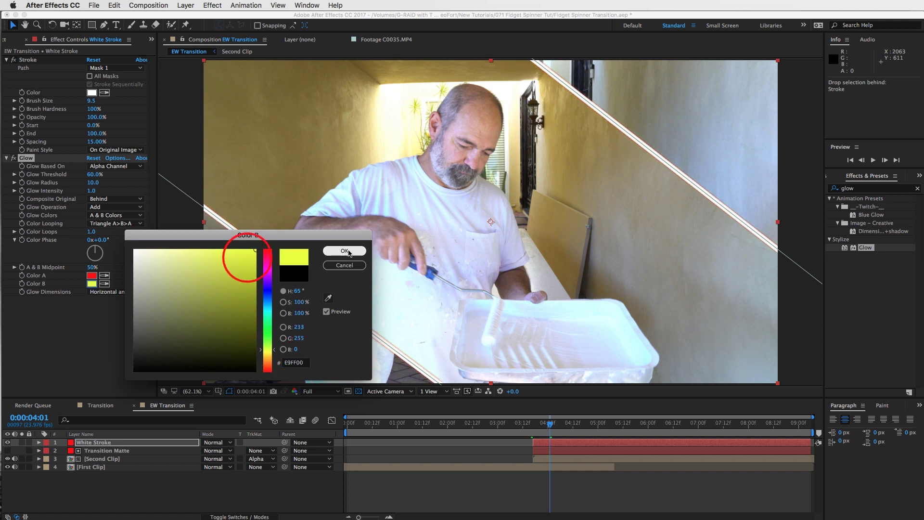
left_click(344, 251)
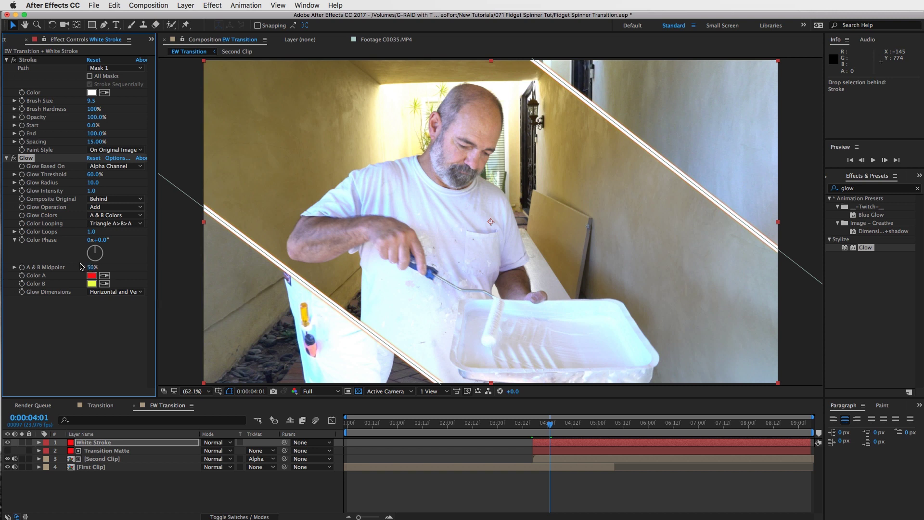
Step: Set glow radius 30, threshold 80% and intensity 0.9
left_click(93, 183)
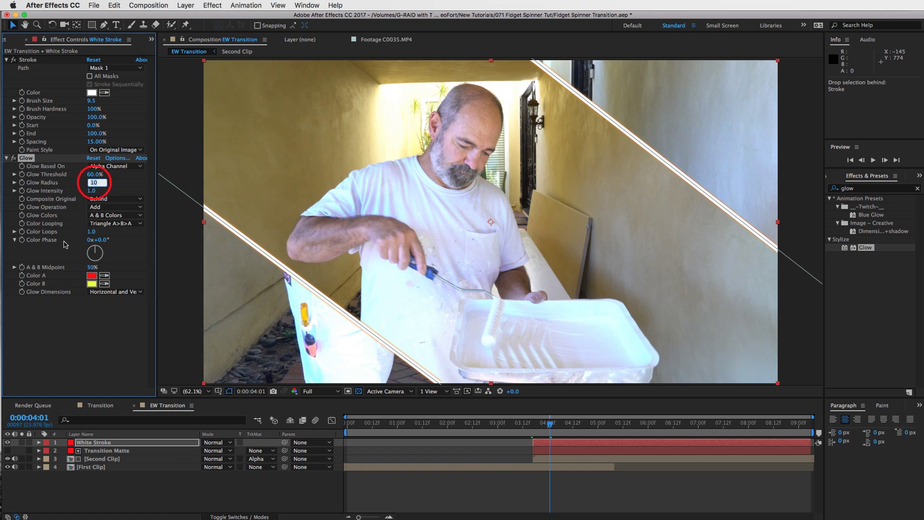
key("Return")
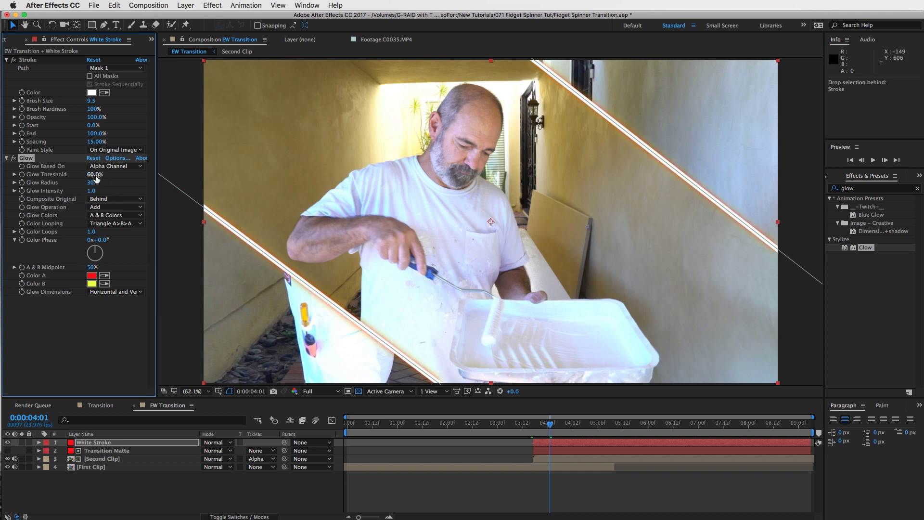
left_click(94, 175)
key("Return")
left_click(93, 191)
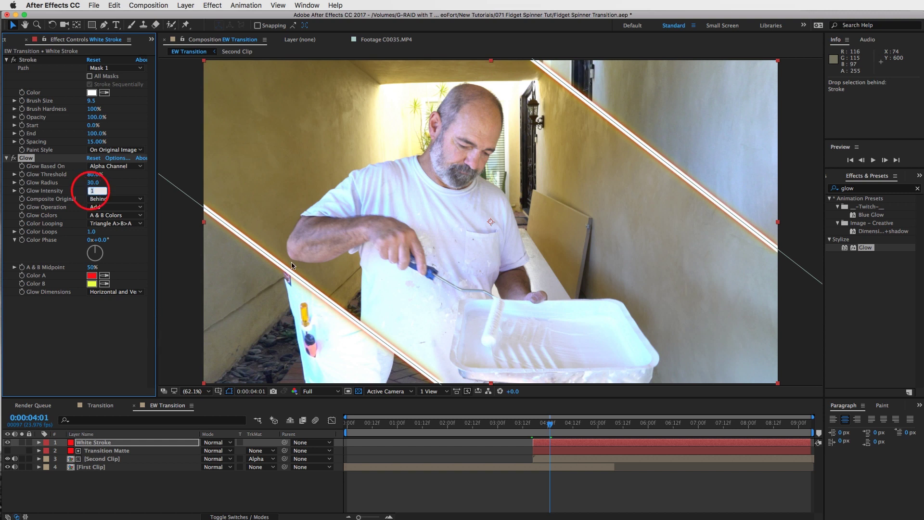
key("Return")
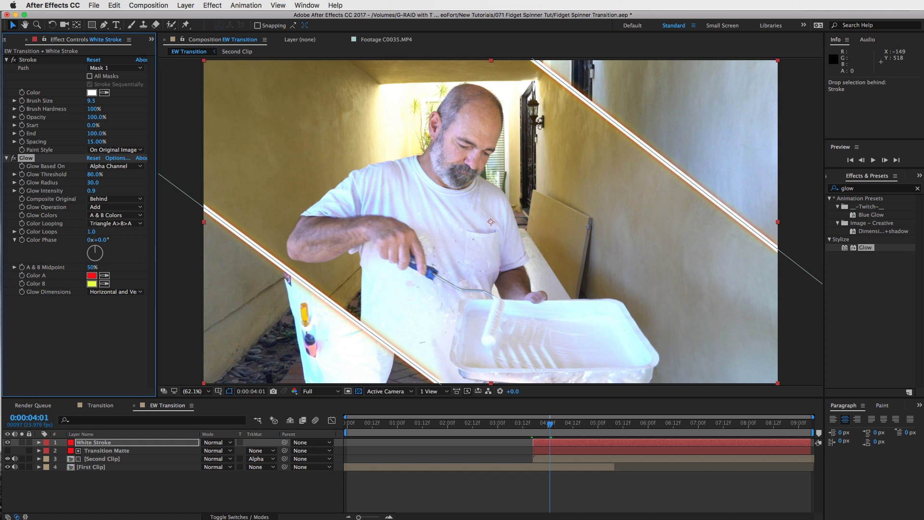
left_click(7, 158)
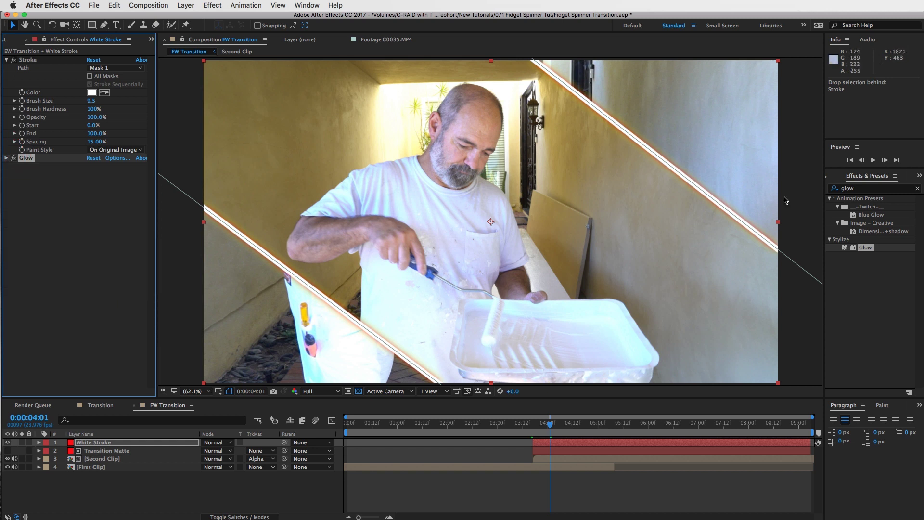
Step: Add a Drop Shadow to White Stroke at 80% opacity, keeping distance 5
left_click(917, 188)
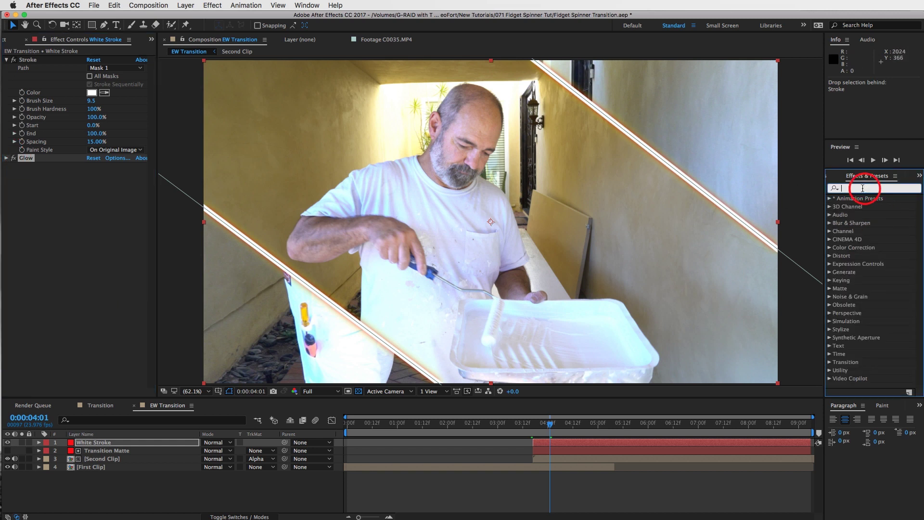
type("drop")
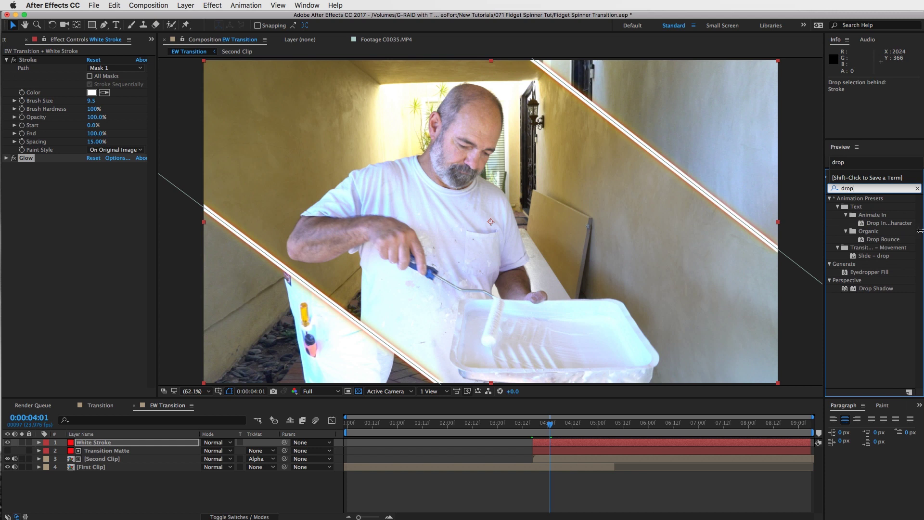
left_click_drag(864, 291, 108, 226)
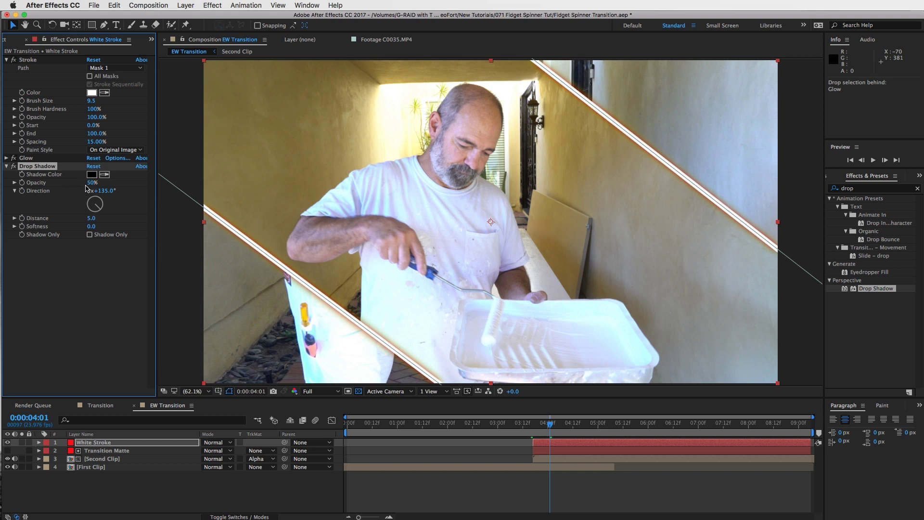
left_click(91, 183)
type("80")
key("Return")
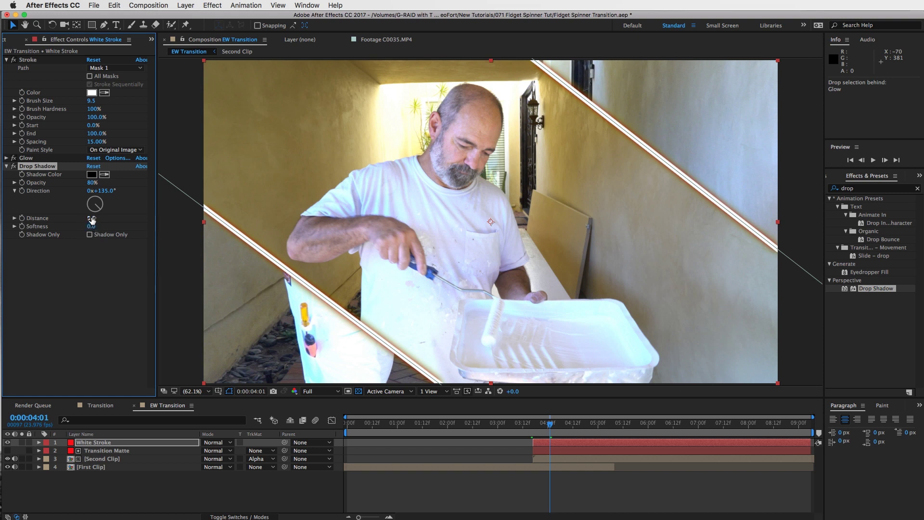
mouse_move(91, 219)
left_mouse_down()
mouse_move(132, 218)
mouse_move(99, 219)
mouse_move(107, 221)
left_mouse_up()
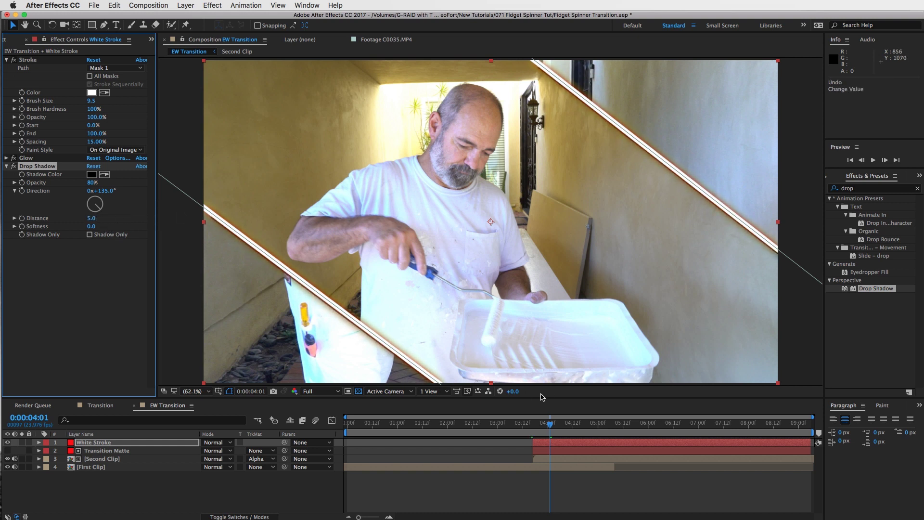
key("super+z")
Step: Scrub through the transition frames to check the glowing stroke
left_click_drag(551, 425, 538, 424)
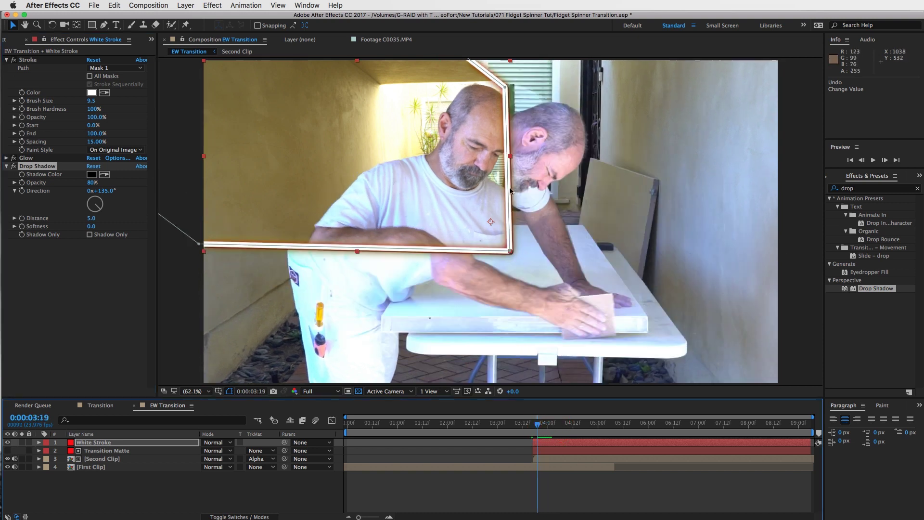
left_click(553, 494)
left_click_drag(538, 423, 543, 425)
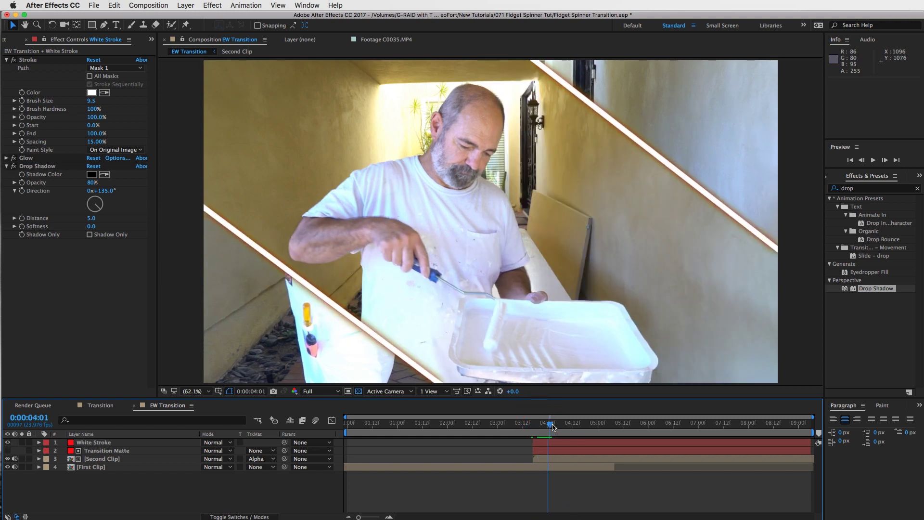
mouse_move(552, 427)
left_mouse_down()
mouse_move(527, 427)
mouse_move(563, 433)
mouse_move(530, 431)
mouse_move(542, 428)
left_mouse_up()
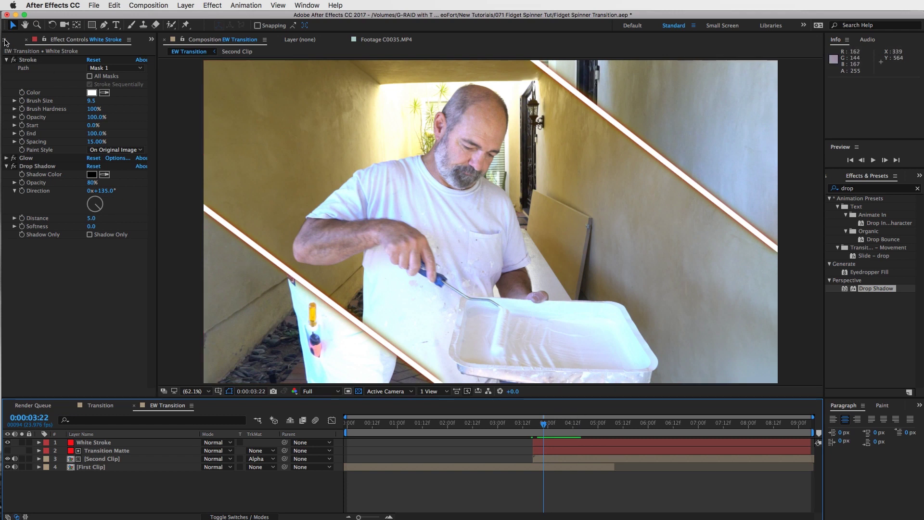
left_click(6, 42)
Step: Create a new solid named Particles Bottom and set its label colour to yellow
left_click(185, 5)
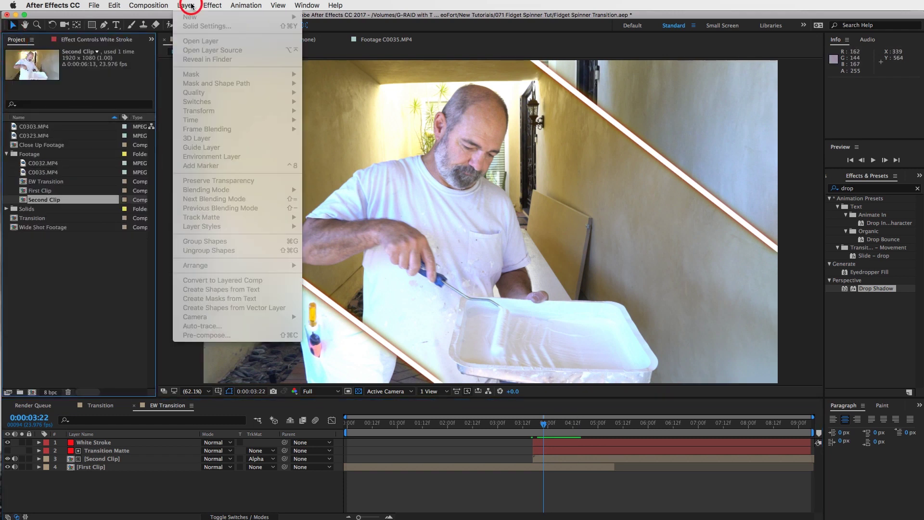
left_click(185, 6)
left_click(465, 499)
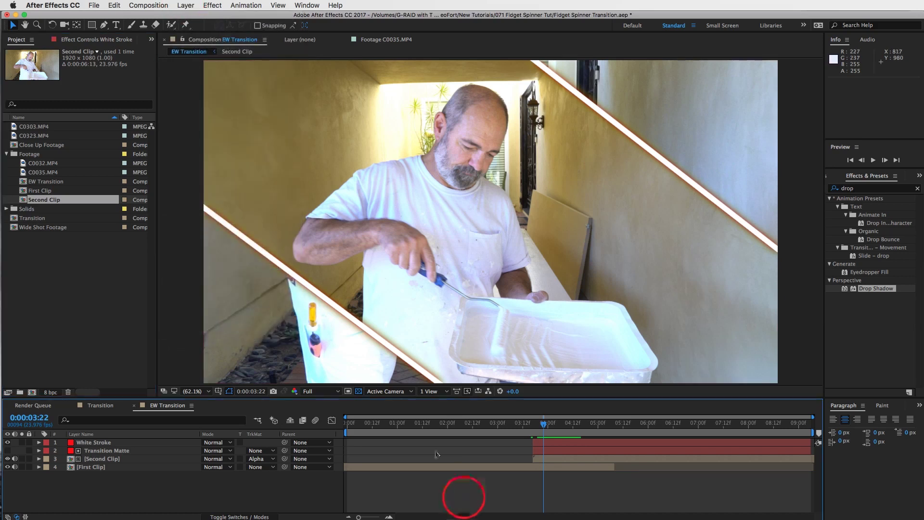
left_click(185, 5)
mouse_move(193, 17)
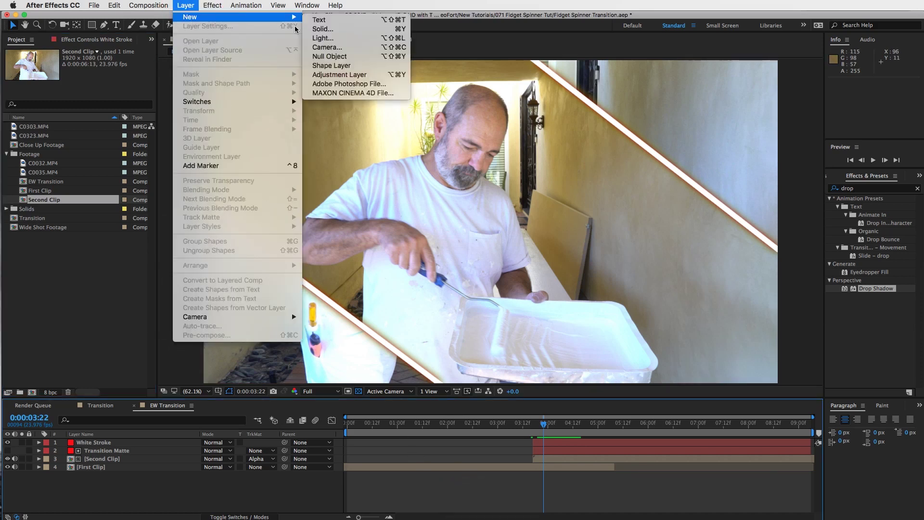
left_click(356, 29)
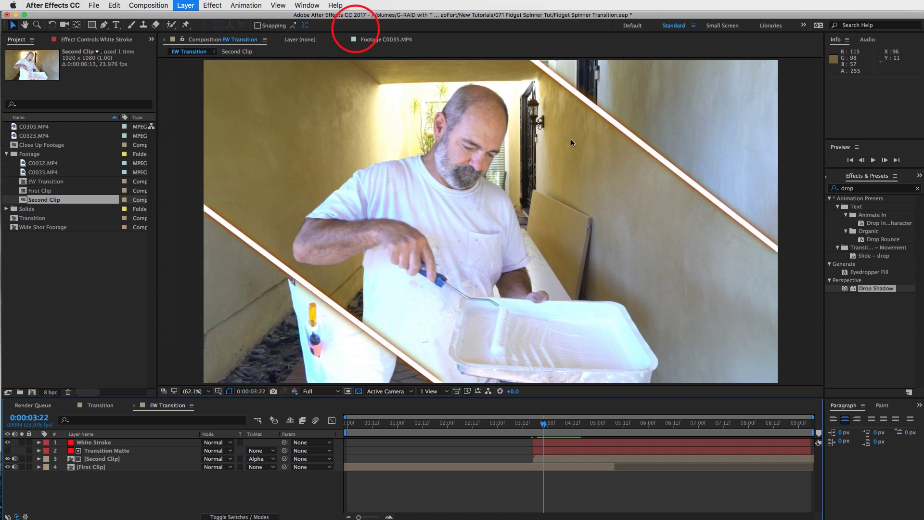
type("Particles Bottom")
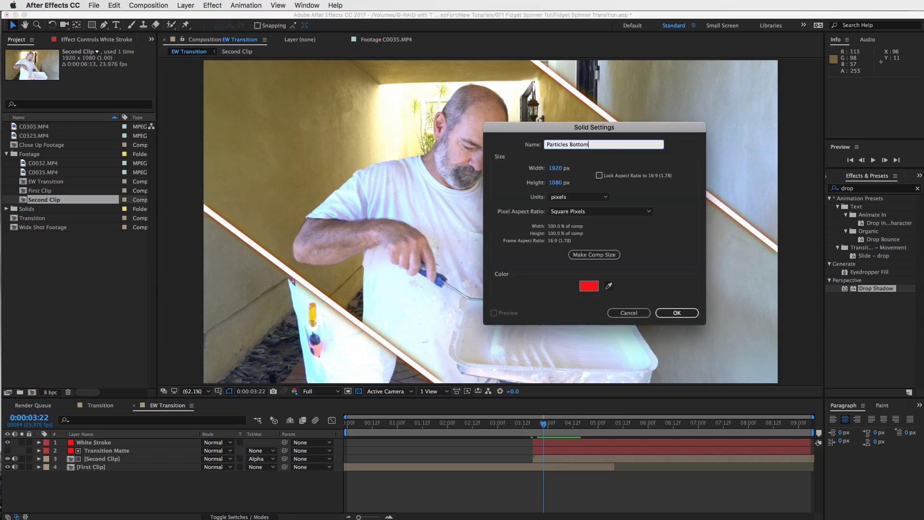
key("Return")
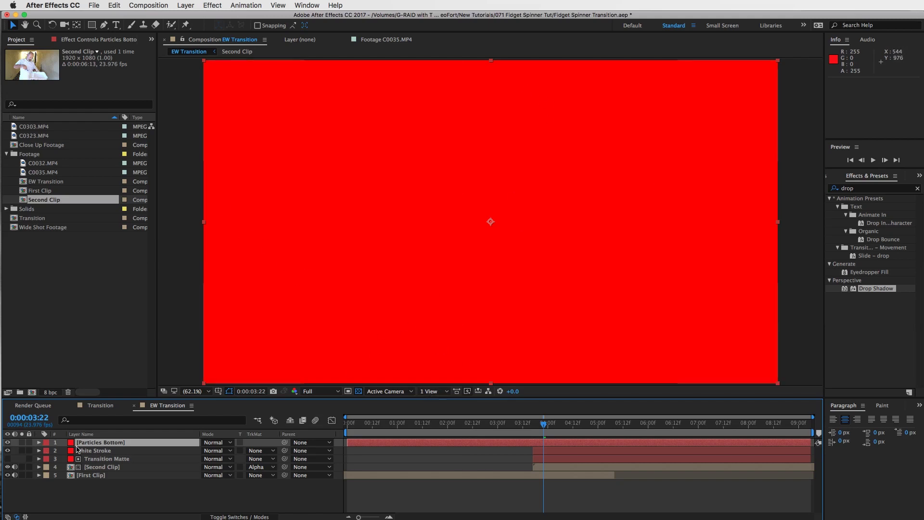
left_click(48, 445)
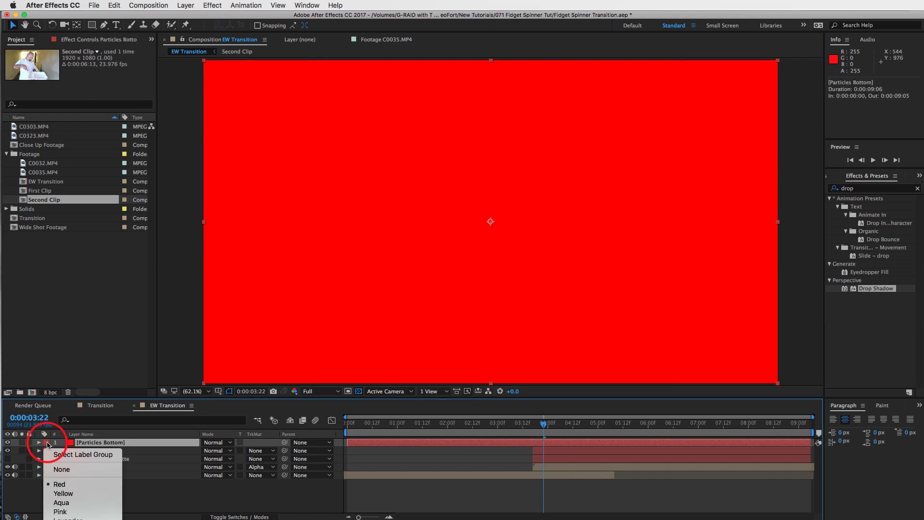
left_click(72, 491)
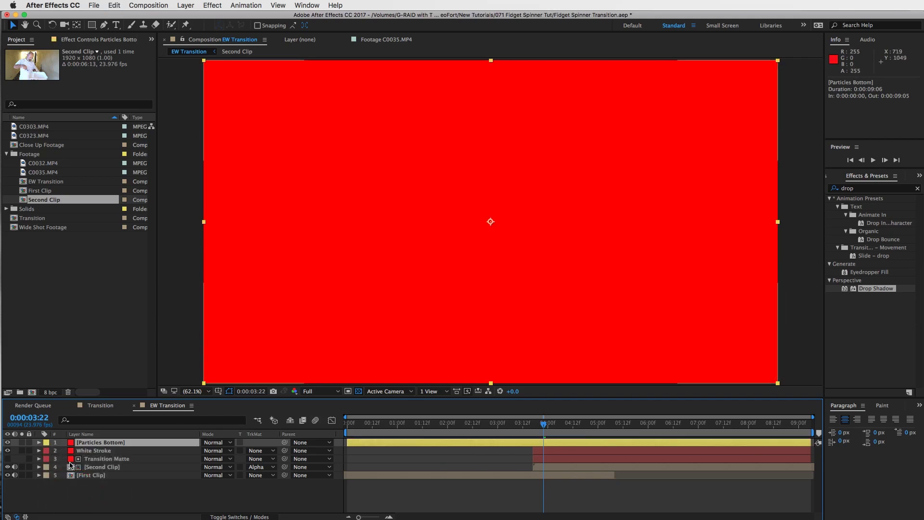
Step: Apply CC Particle World to the Particles Bottom layer
left_click(917, 188)
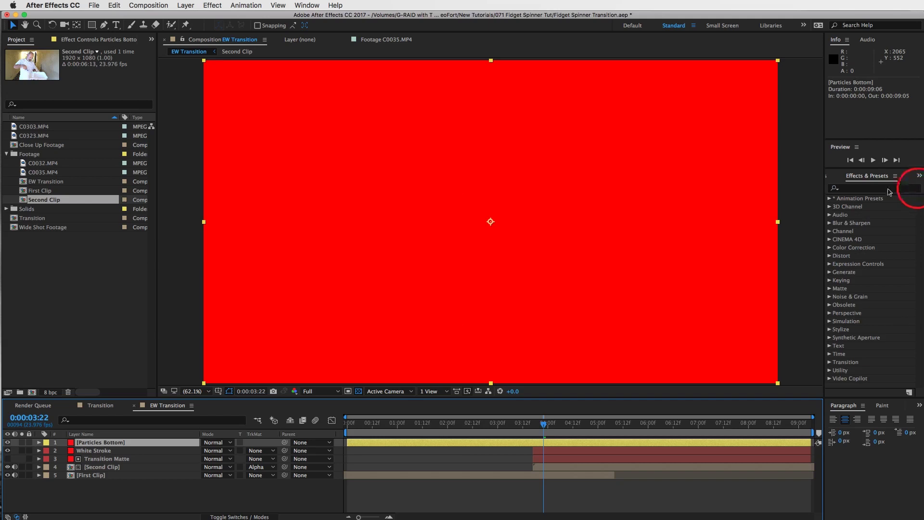
left_click(864, 187)
type("parti")
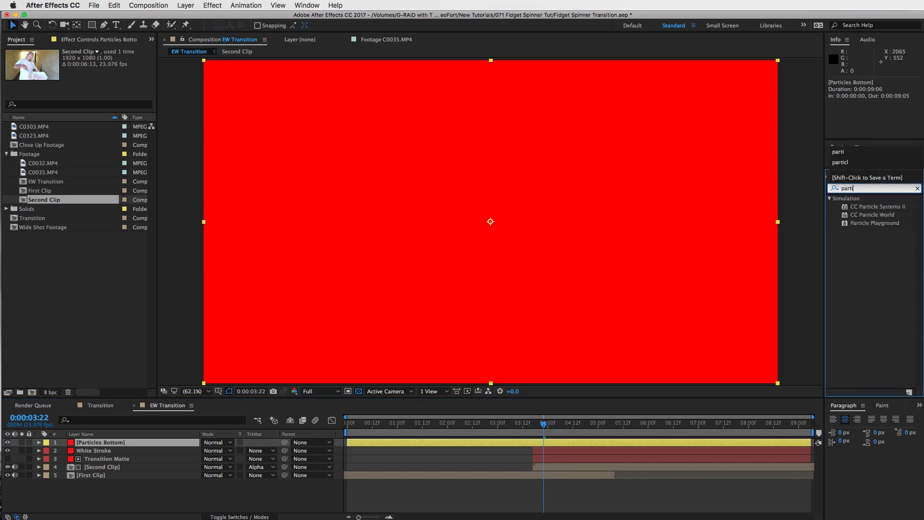
left_click_drag(868, 219, 458, 218)
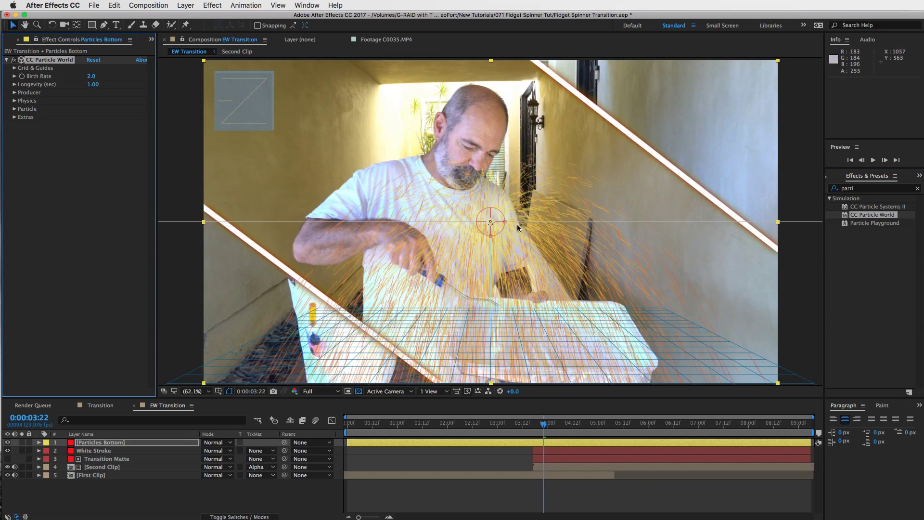
Step: Turn off all Grid & Guides overlays: position, radius, motion path, grid, horizon and axis box
left_click(14, 68)
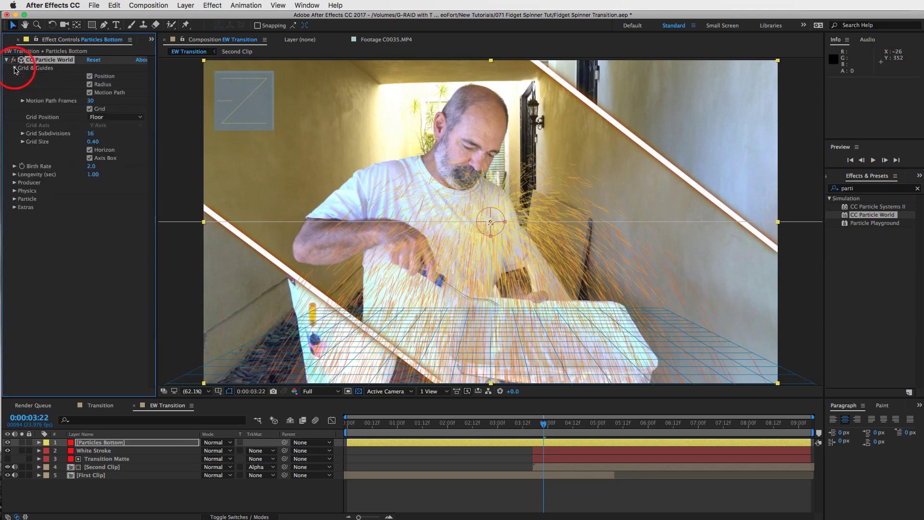
left_click(90, 76)
left_click(90, 84)
left_click(90, 93)
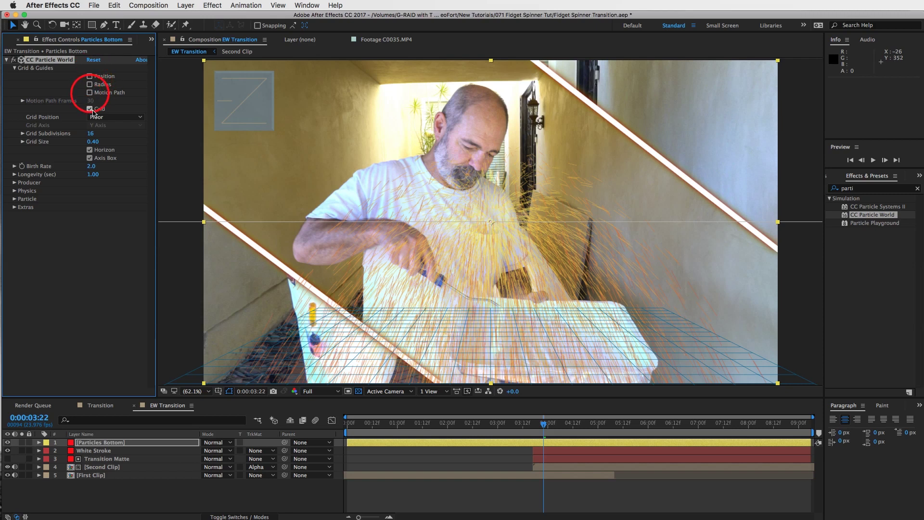
left_click(90, 109)
left_click(89, 150)
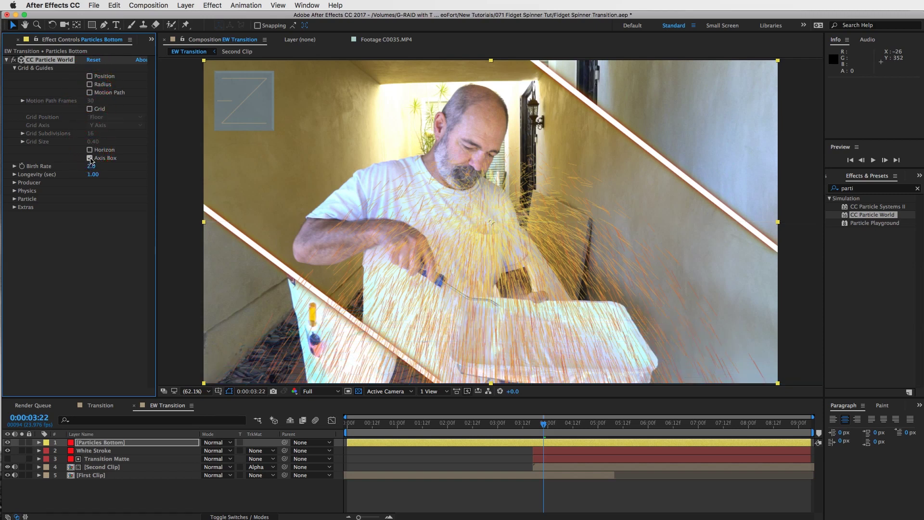
left_click(90, 158)
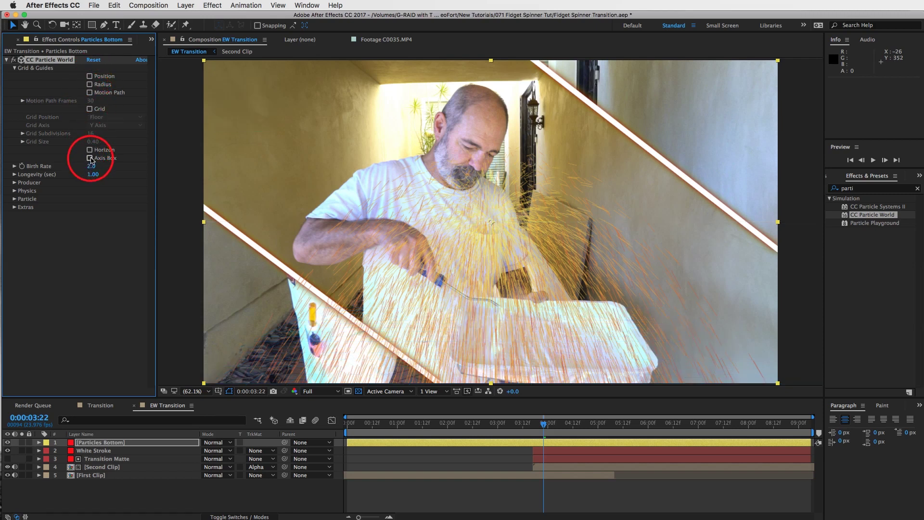
left_click(15, 68)
left_click(14, 68)
left_click(15, 68)
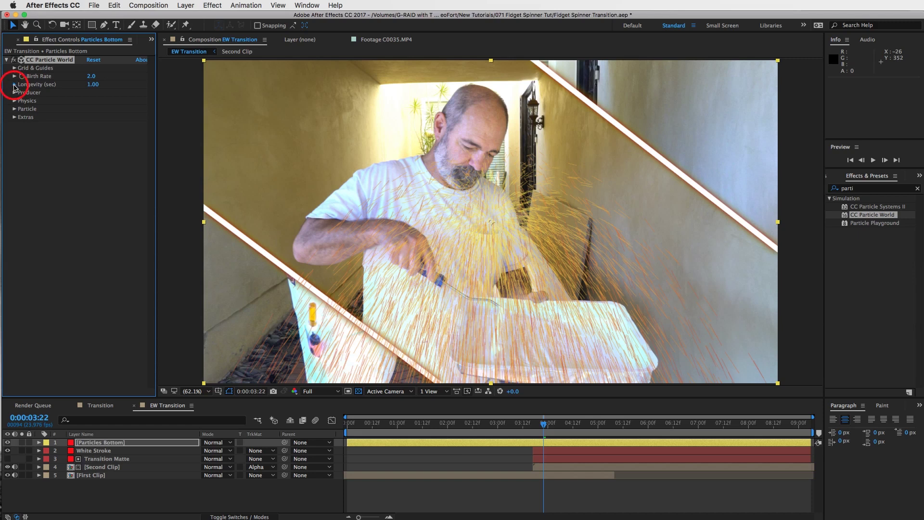
Step: Set Longevity to 0.61 and Birth Rate to 2.2, viewing the comp at 50%
left_click(15, 84)
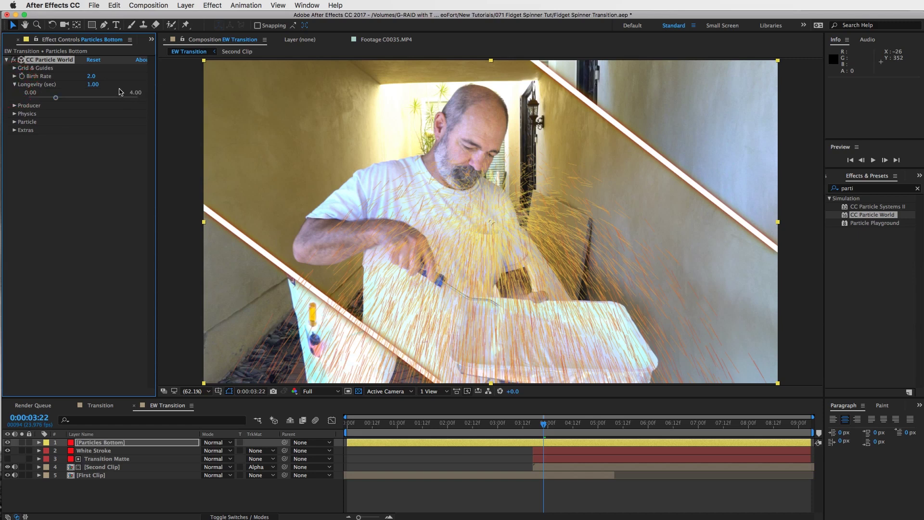
left_click(93, 84)
key("Return")
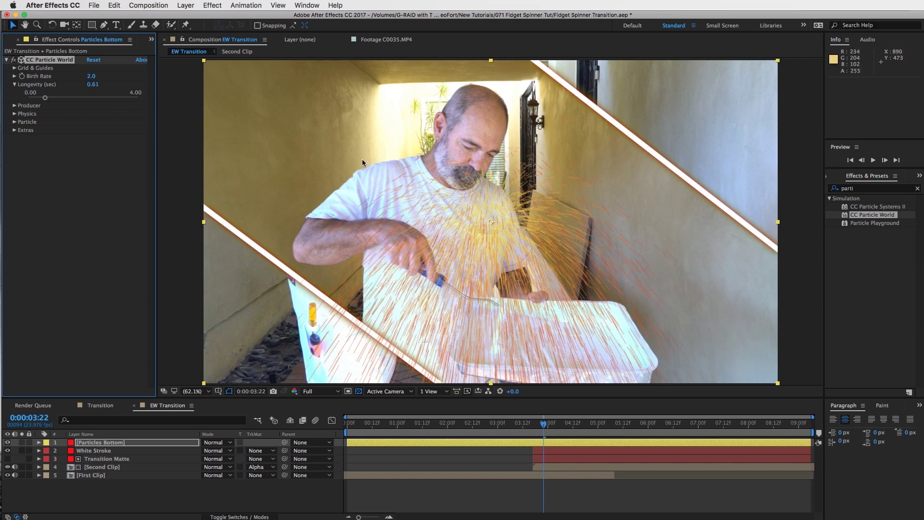
left_click(89, 77)
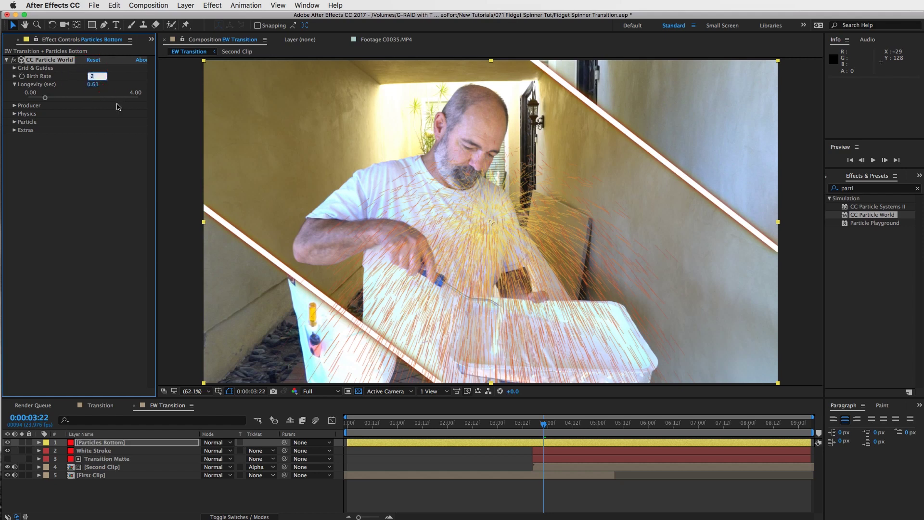
key("Return")
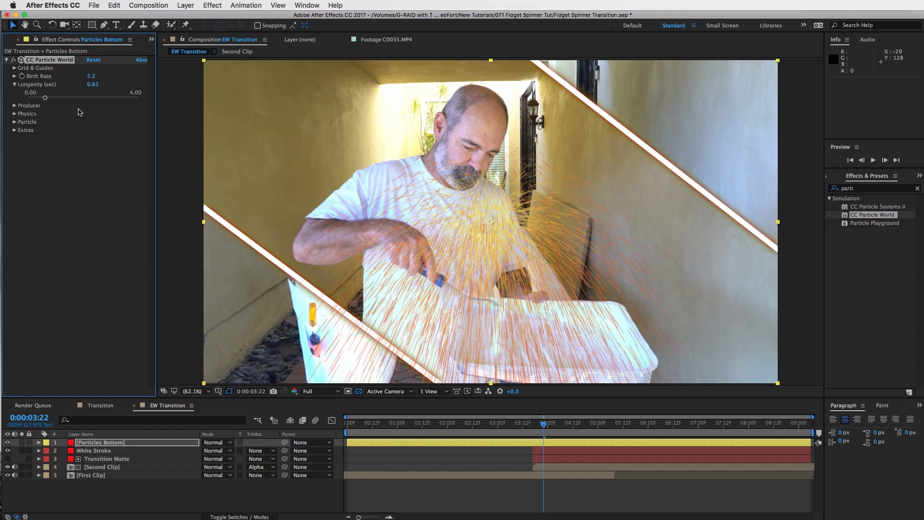
left_click(15, 106)
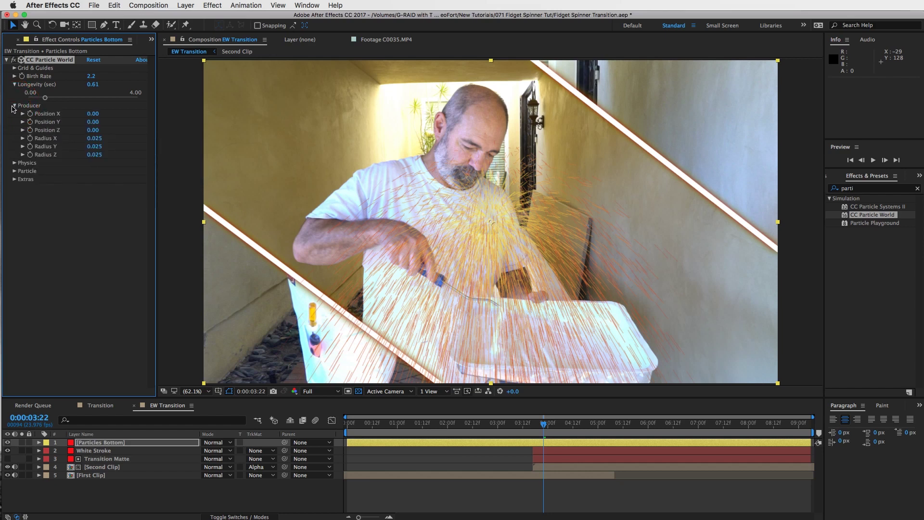
key("comma")
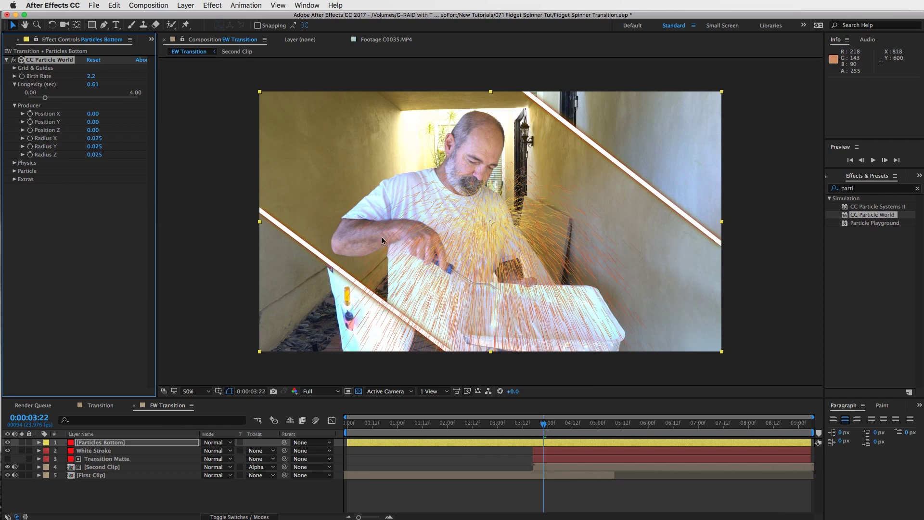
Step: Keep the Physics animation on Explosive and set Velocity to 0.5
left_click(14, 105)
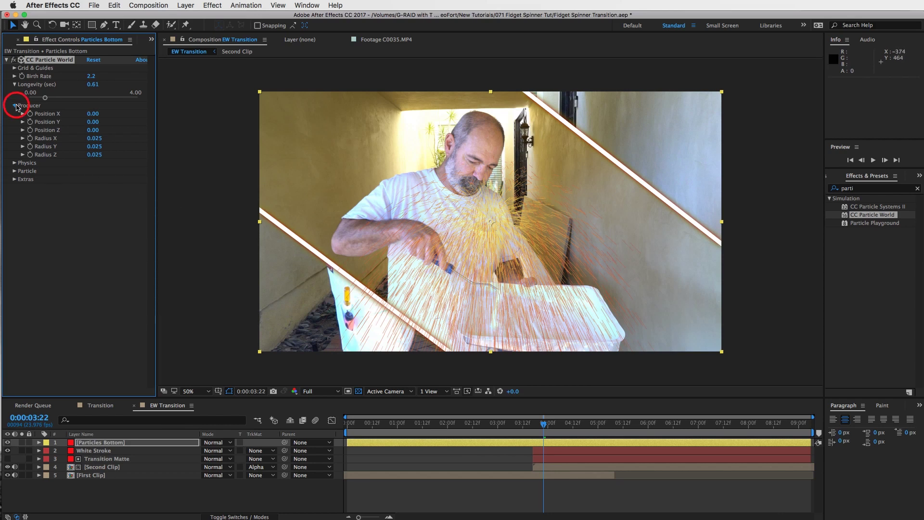
left_click(15, 114)
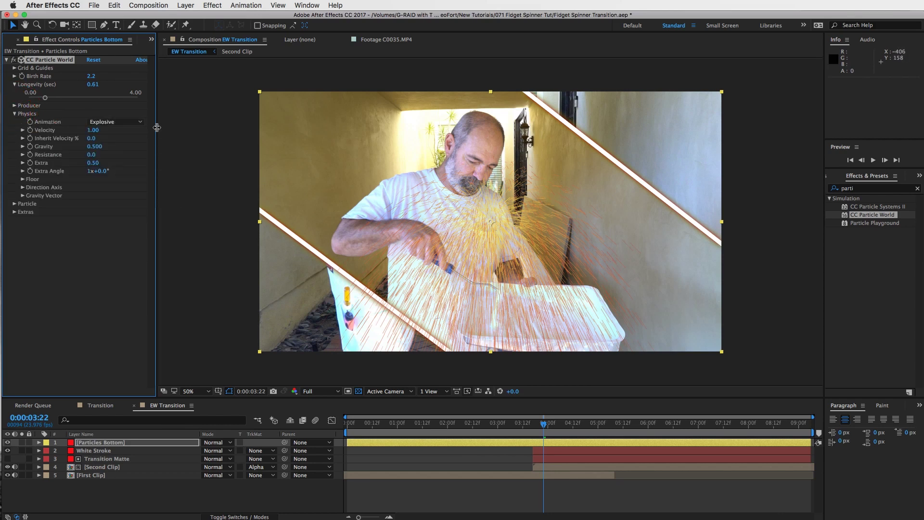
left_click(97, 125)
left_click(101, 122)
left_click(91, 133)
type(".5")
key("Return")
Step: Set Gravity to 0.2 and Resistance to 2.0
left_click(91, 146)
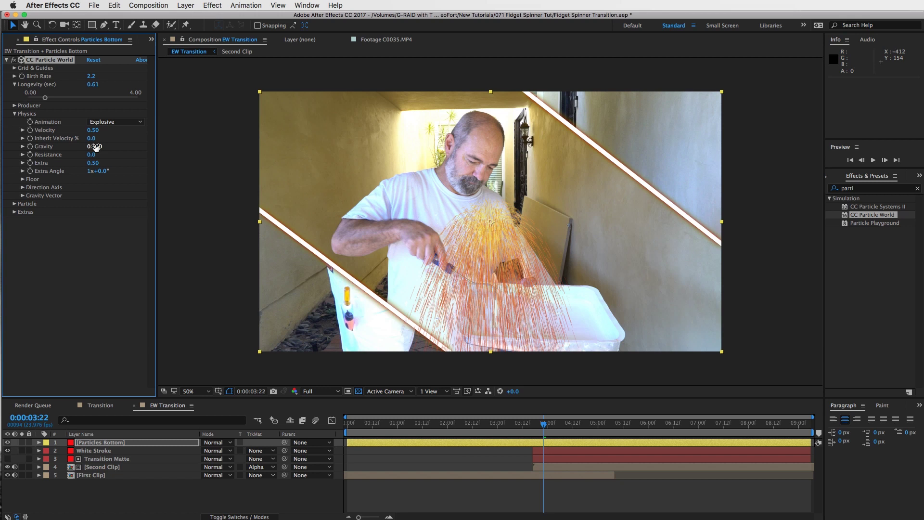
left_click(95, 146)
type(".2")
key("Return")
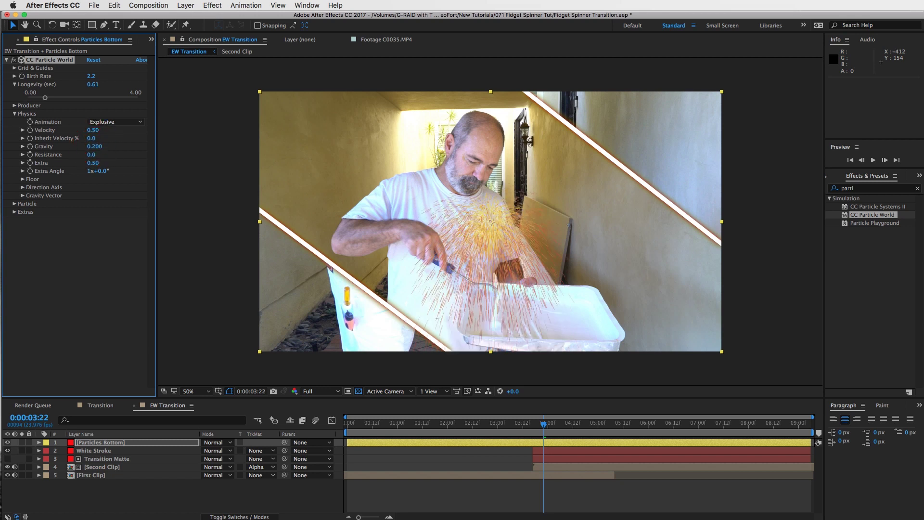
left_click(91, 154)
type("2")
key("Return")
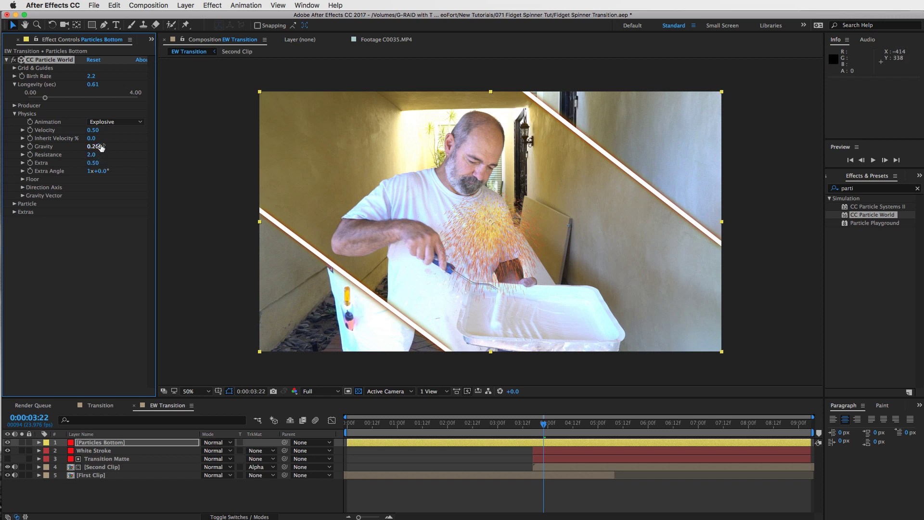
Step: Move the Particles Bottom in-point to 0:00:03:17
left_click(14, 113)
left_click(15, 105)
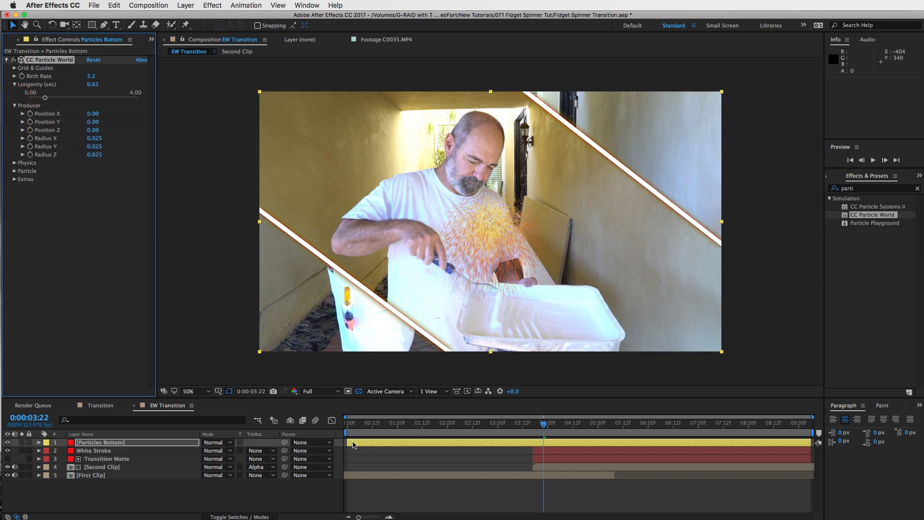
left_click_drag(348, 442, 532, 441)
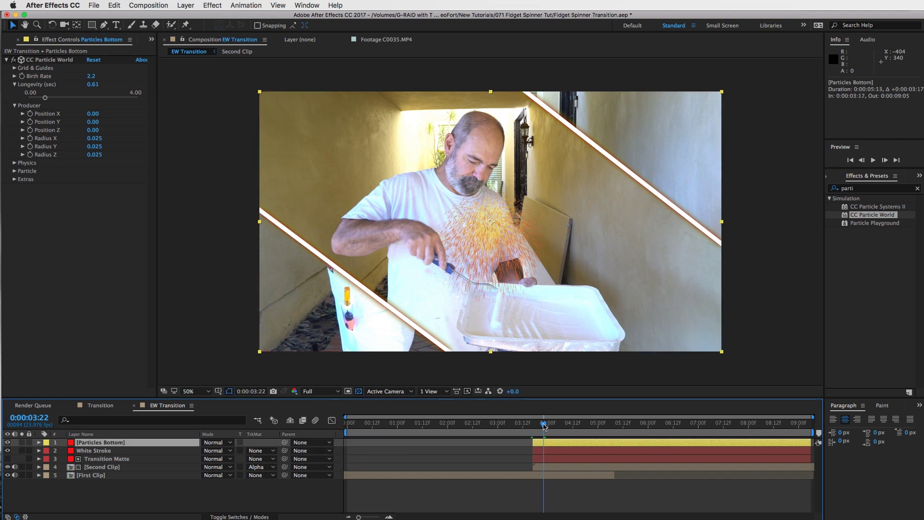
left_click(542, 423)
left_click_drag(542, 422, 537, 422)
left_click(536, 446)
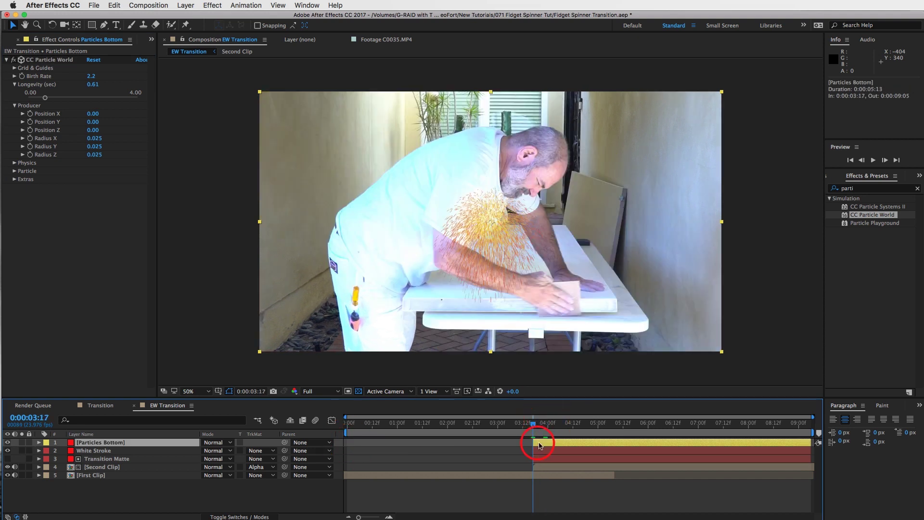
Step: Check Transition Matte's mask keyframes and view the slash opening at 0:00:03:20
left_click(105, 461)
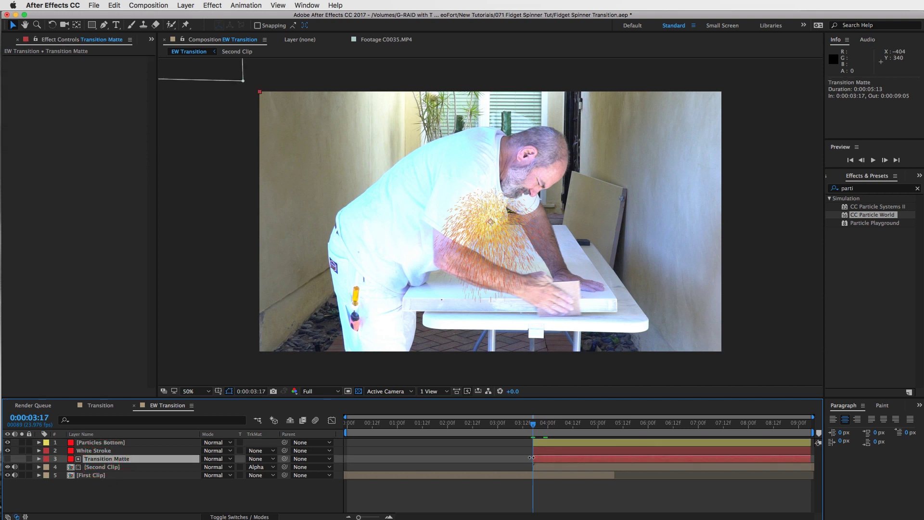
key("m")
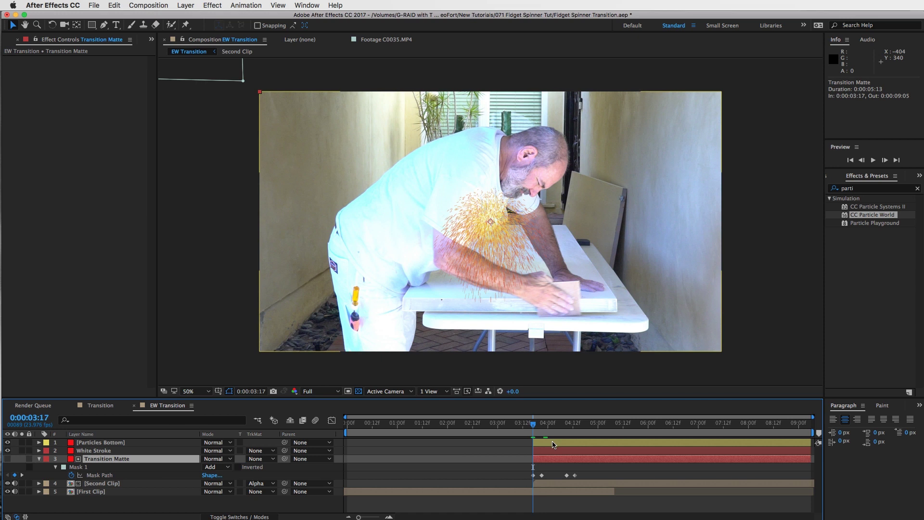
key("equal")
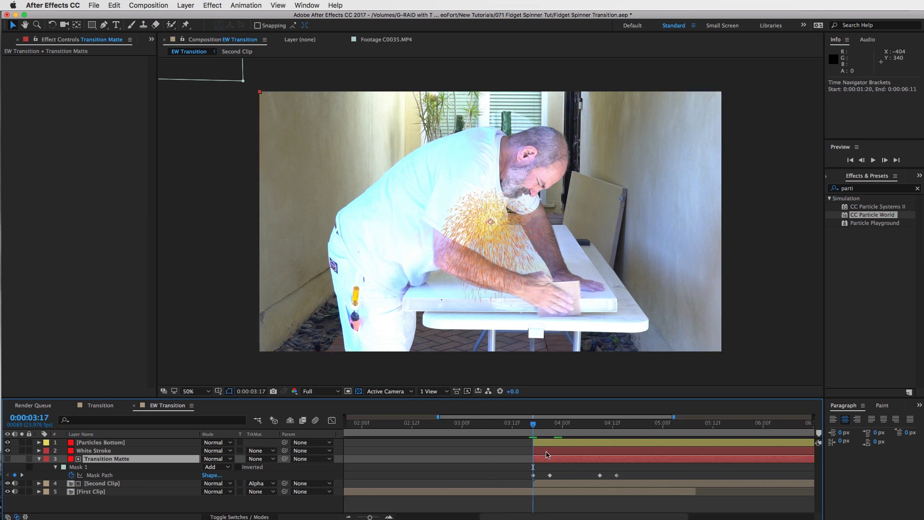
left_click(99, 441)
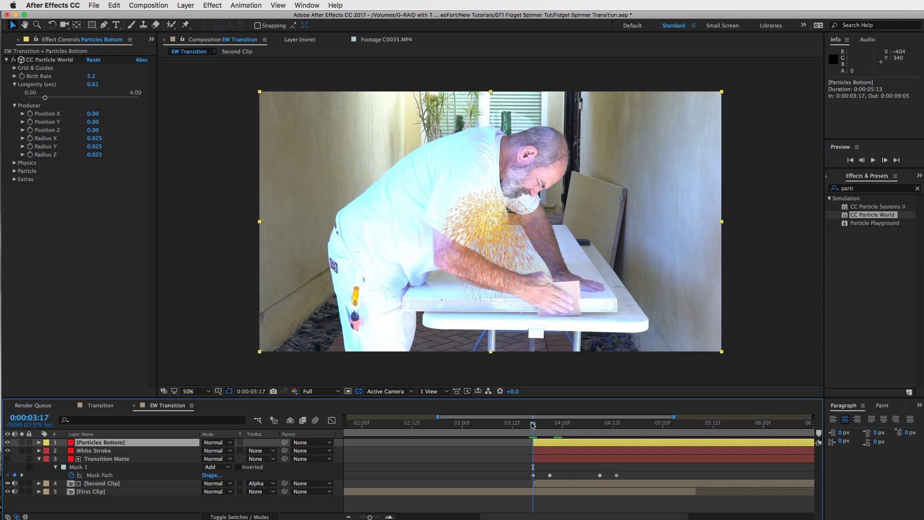
left_click_drag(532, 425, 547, 427)
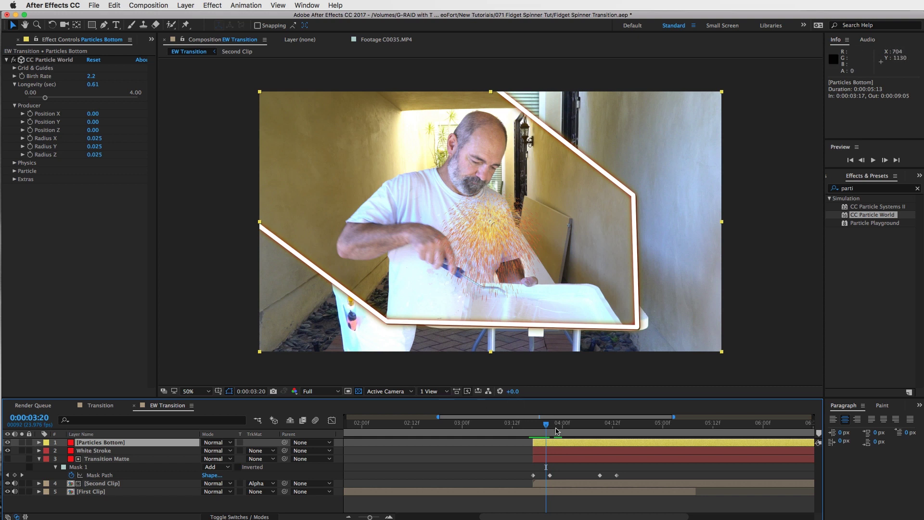
Step: Move the Particles Bottom emitter to the left edge and keyframe Producer Position X/Y at 0:00:03:19
left_click_drag(547, 427, 550, 428)
key("comma")
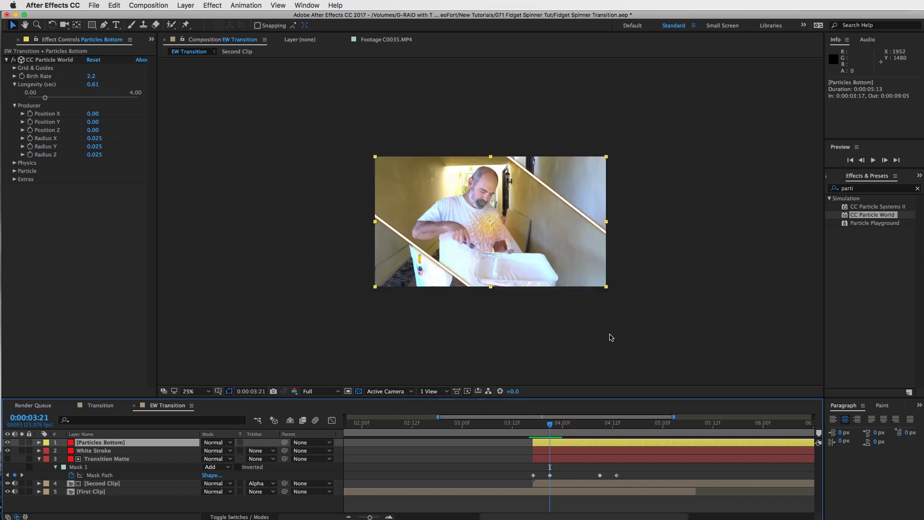
left_click_drag(551, 427, 542, 427)
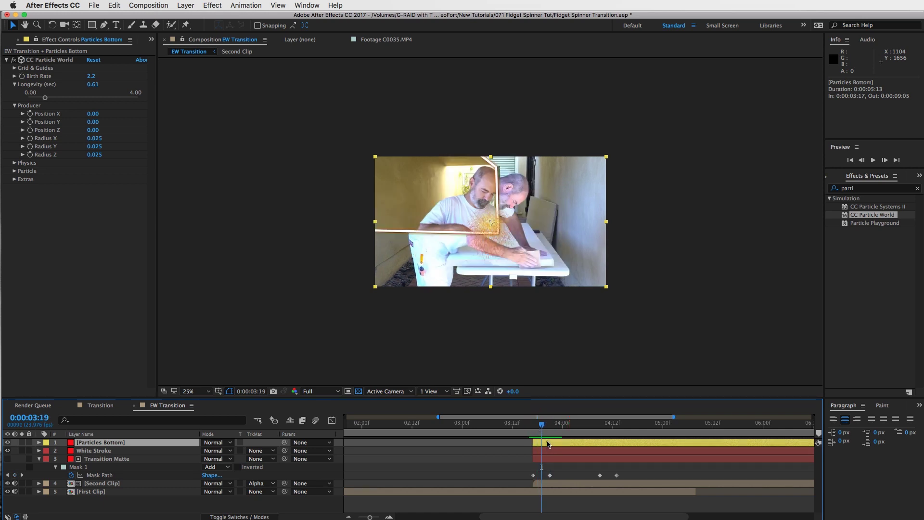
left_click(547, 444)
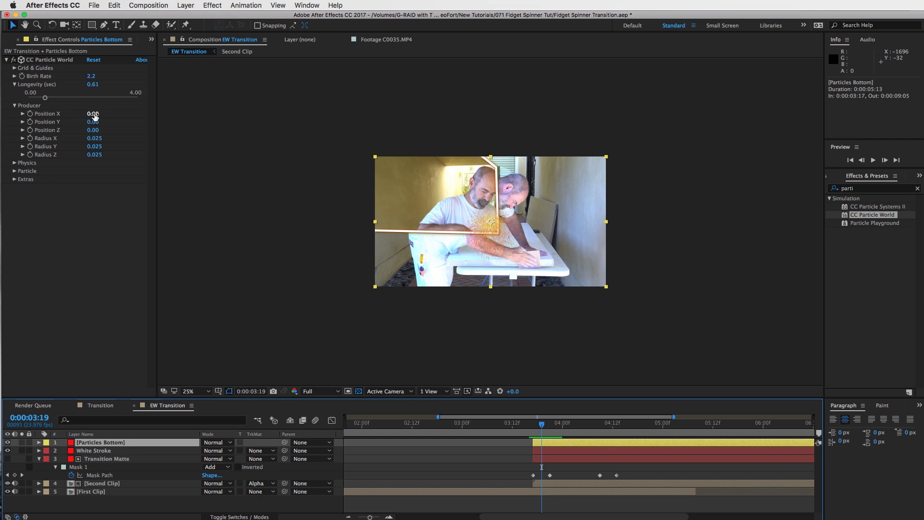
mouse_move(93, 114)
left_mouse_down()
mouse_move(67, 114)
mouse_move(89, 122)
left_mouse_up()
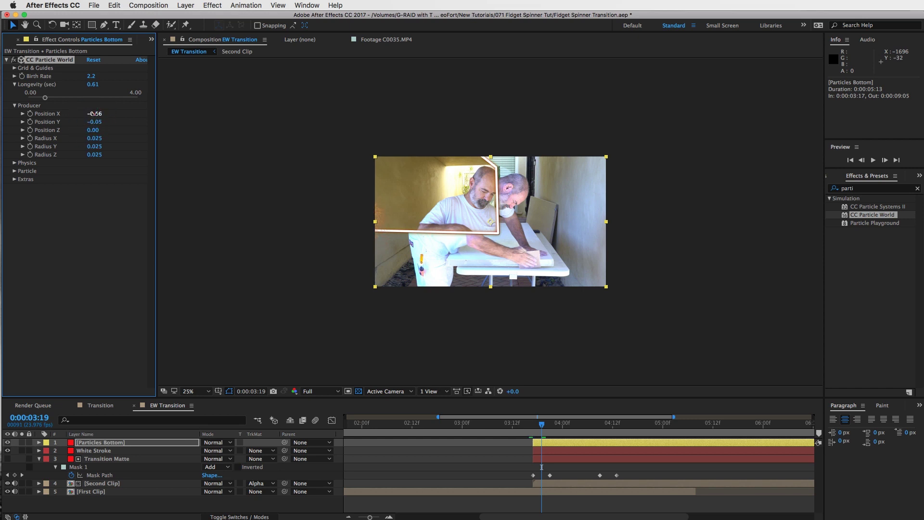
left_click_drag(94, 113, 91, 114)
left_click(30, 114)
left_click(30, 122)
Step: At 0:00:03:21, move the emitter right toward the center of the slash
left_click_drag(541, 425, 546, 425)
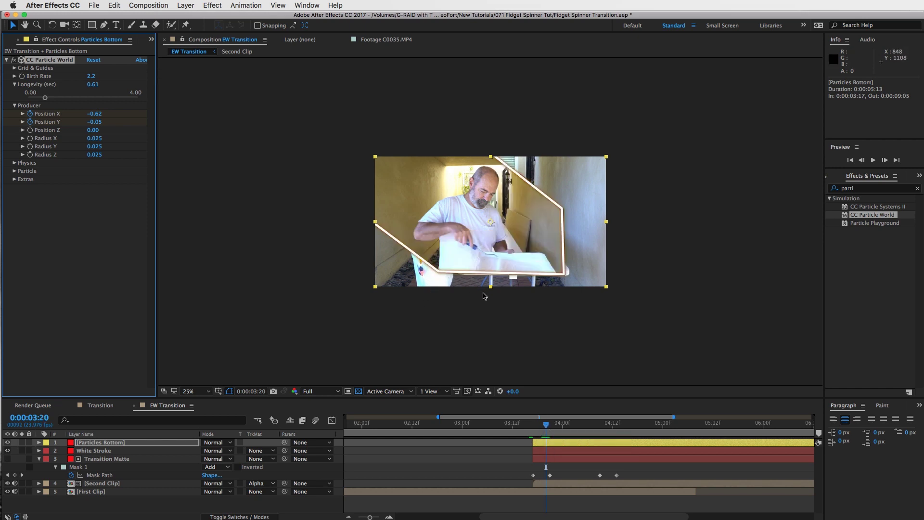
key("Page_Down")
key("Page_Down")
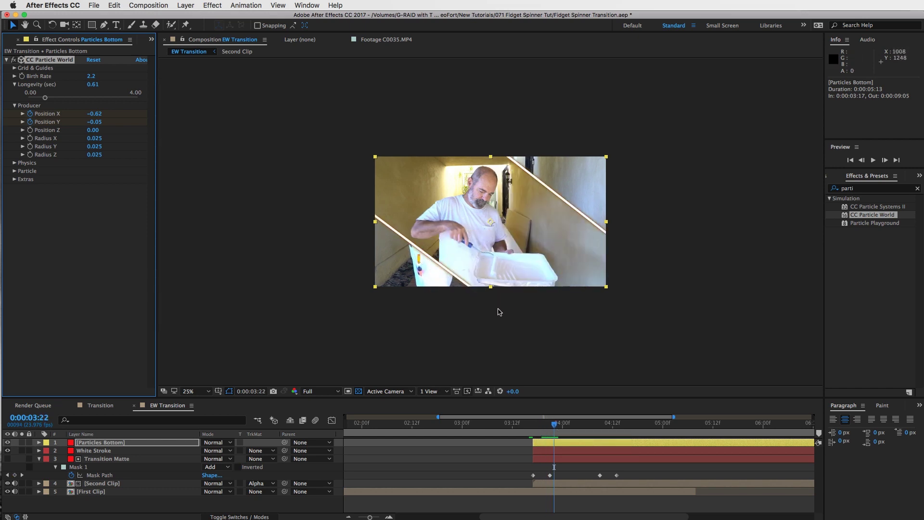
key("Page_Up")
key("Page_Up")
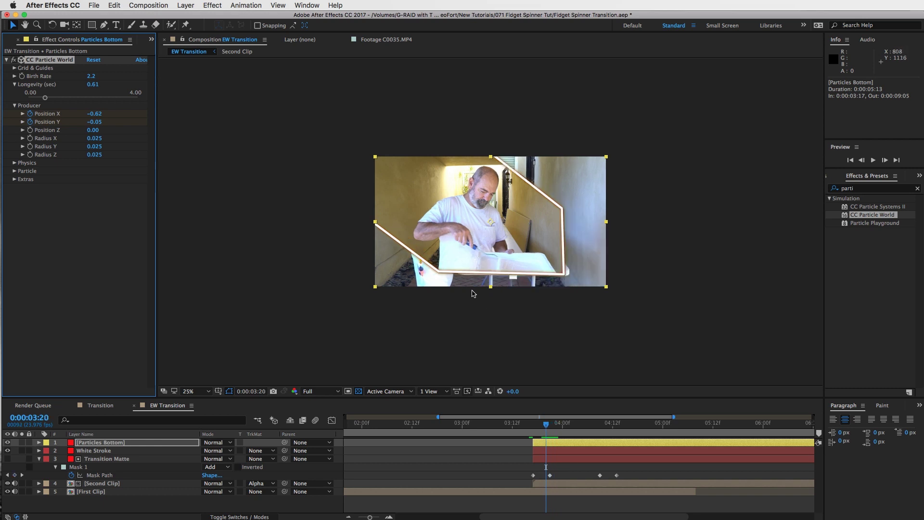
key("Page_Down")
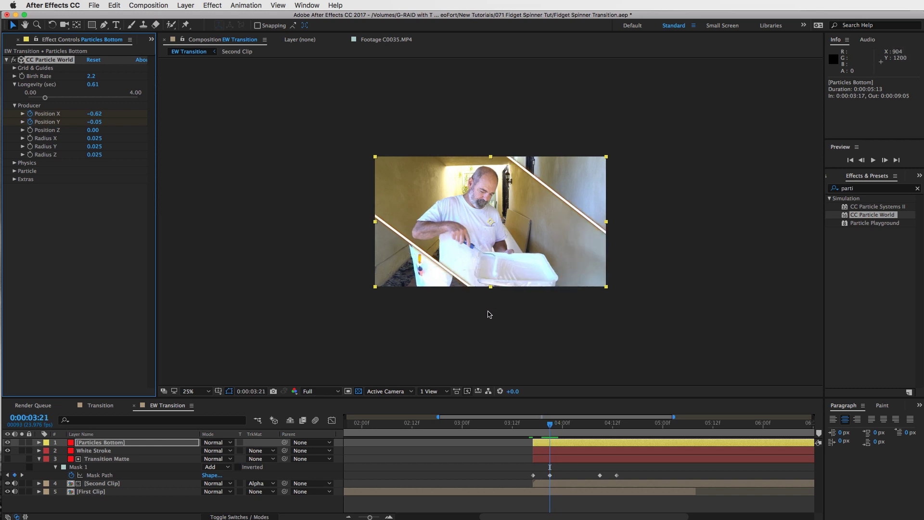
left_click_drag(92, 122, 107, 124)
left_click_drag(93, 122, 46, 122)
key("super+z")
key("super+z")
key("super+z")
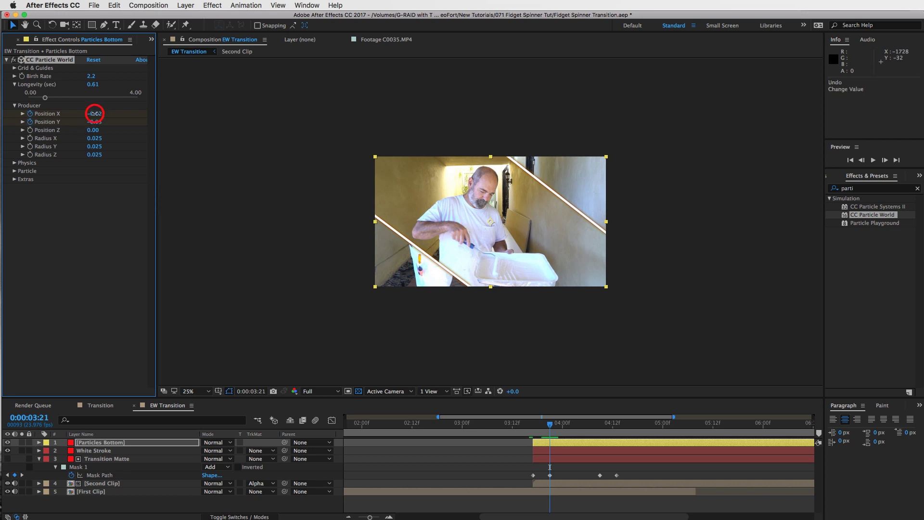
left_click_drag(106, 114, 121, 113)
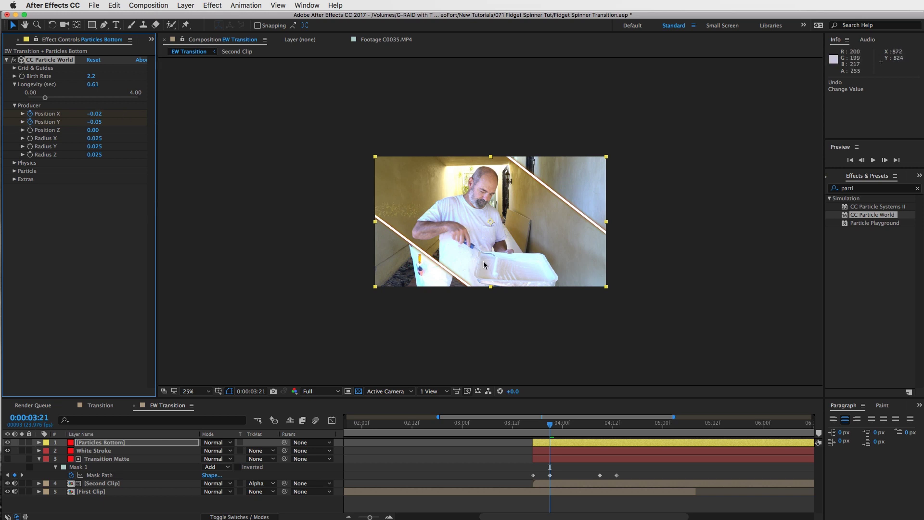
Step: Raise Birth Rate to 13.1 and place the emitter on the lower slash edge at 0.37/0.58
key("period")
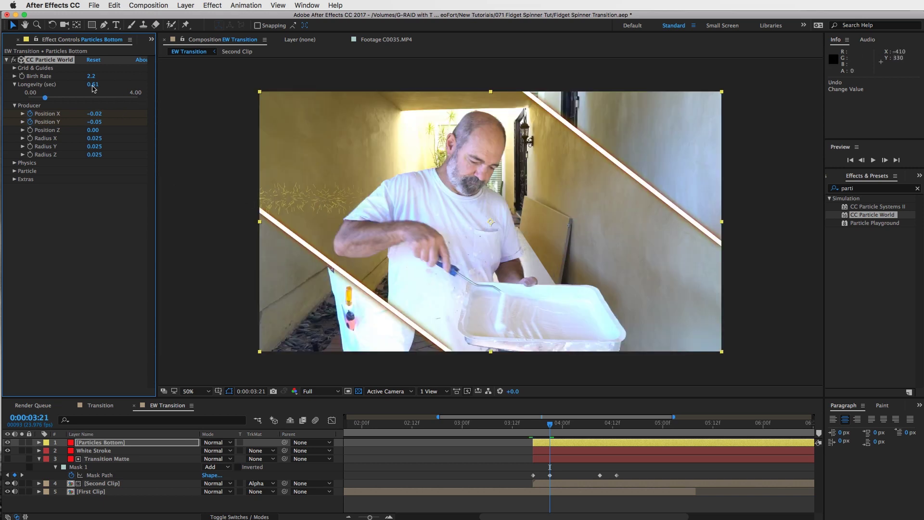
left_click_drag(93, 79, 143, 76)
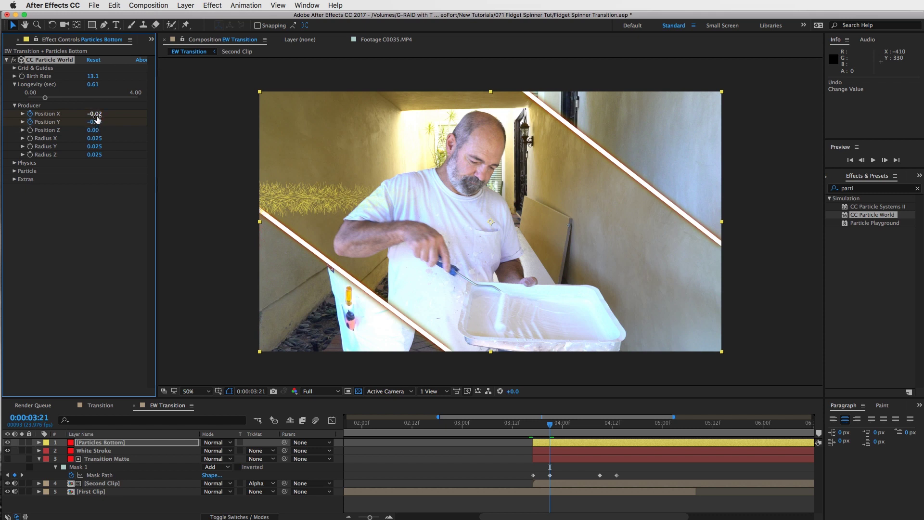
mouse_move(94, 114)
left_mouse_down()
mouse_move(147, 113)
mouse_move(108, 114)
left_mouse_up()
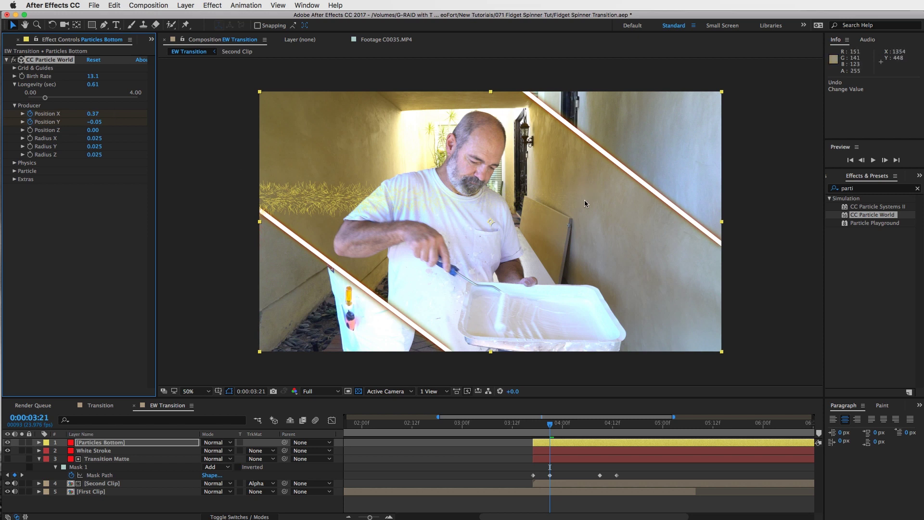
left_click_drag(97, 124, 139, 134)
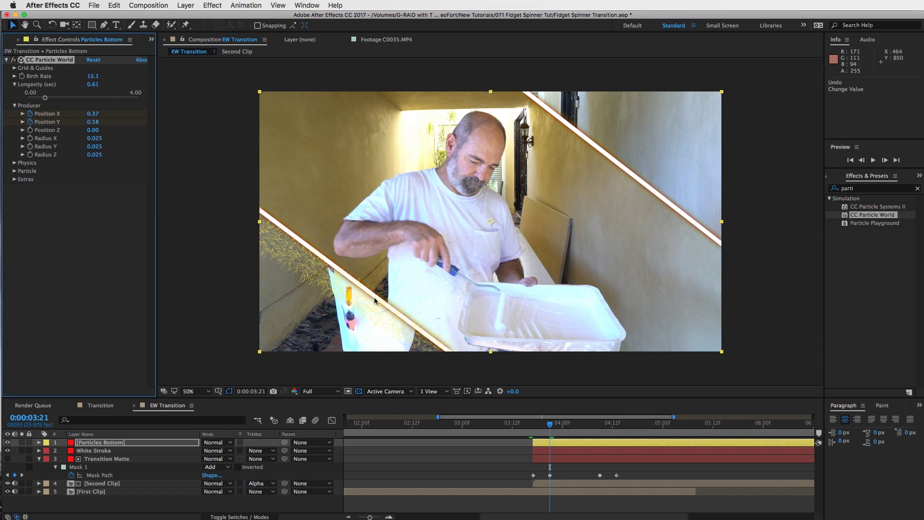
left_click(575, 443)
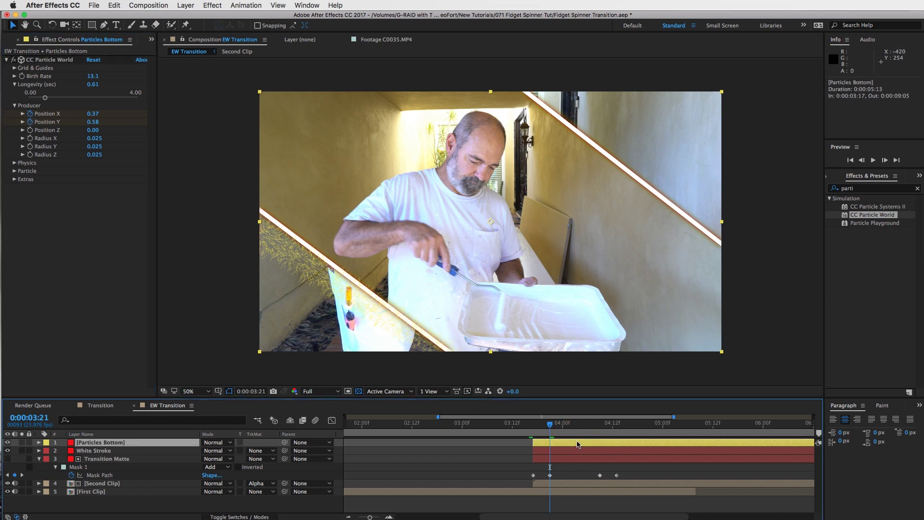
Step: At 0:00:03:19, push the starting Producer Position further left and up, to about -0.77/-0.22
key("u")
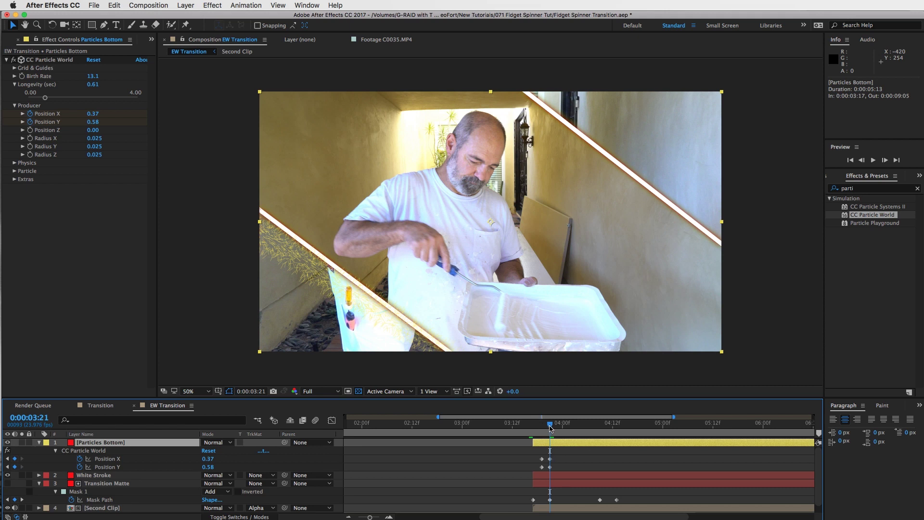
left_click_drag(551, 428, 541, 427)
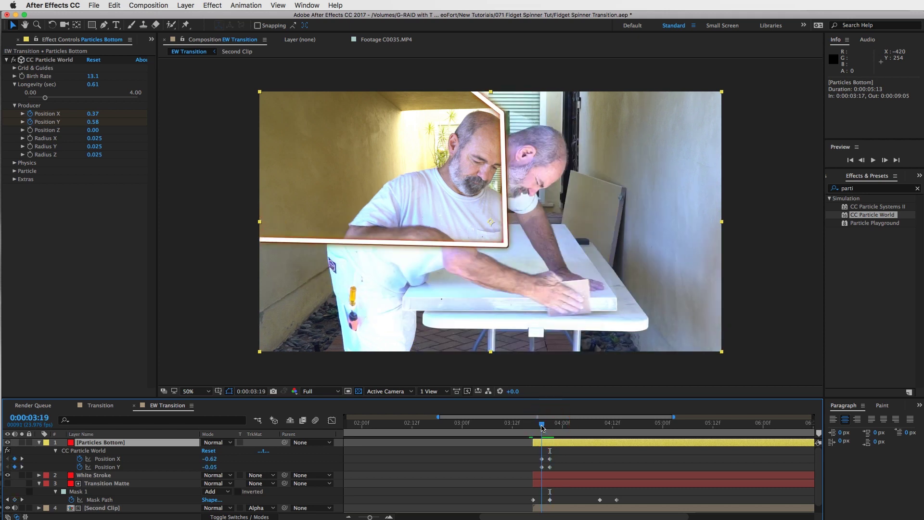
left_click_drag(93, 122, 101, 123)
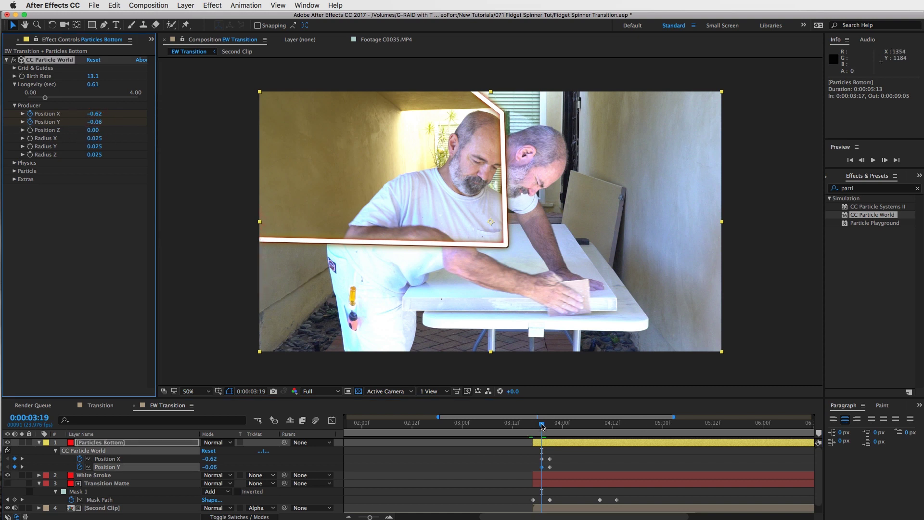
left_click_drag(542, 426, 544, 427)
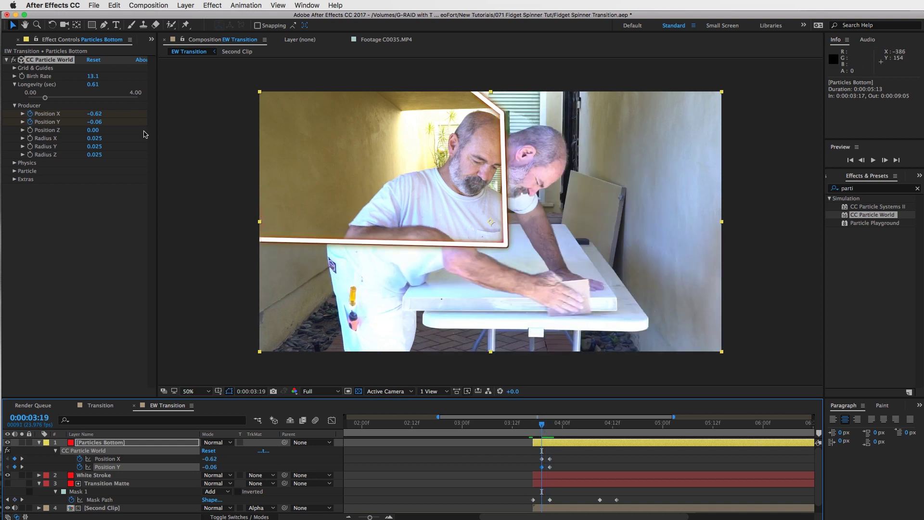
left_click_drag(98, 123, 93, 122)
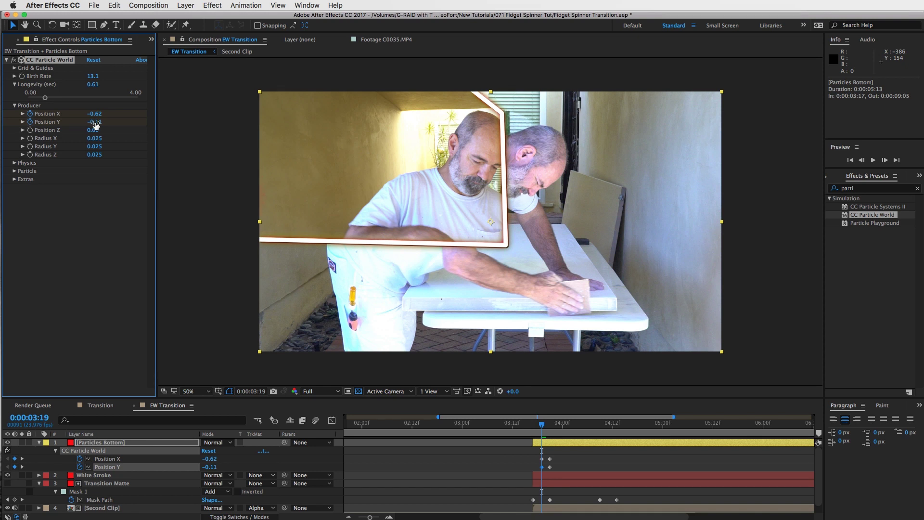
left_click_drag(95, 114, 91, 114)
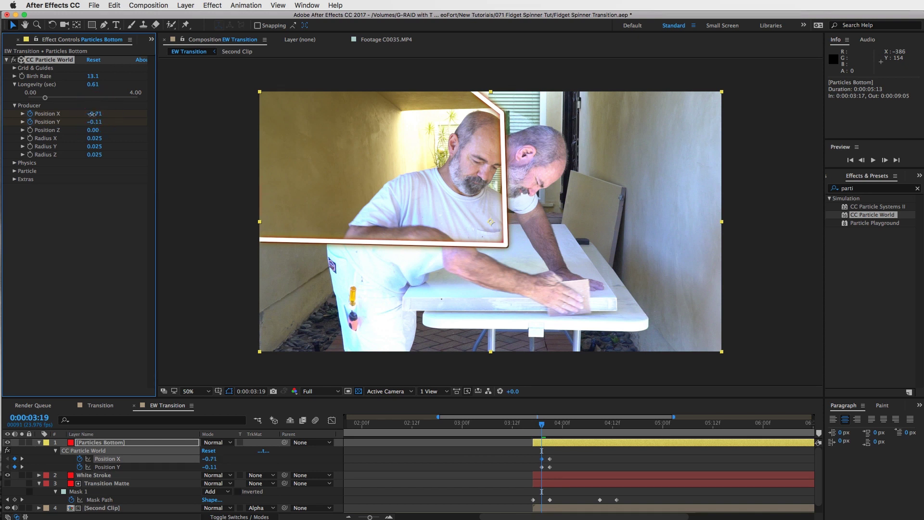
mouse_move(541, 425)
left_mouse_down()
mouse_move(573, 426)
mouse_move(542, 427)
left_mouse_up()
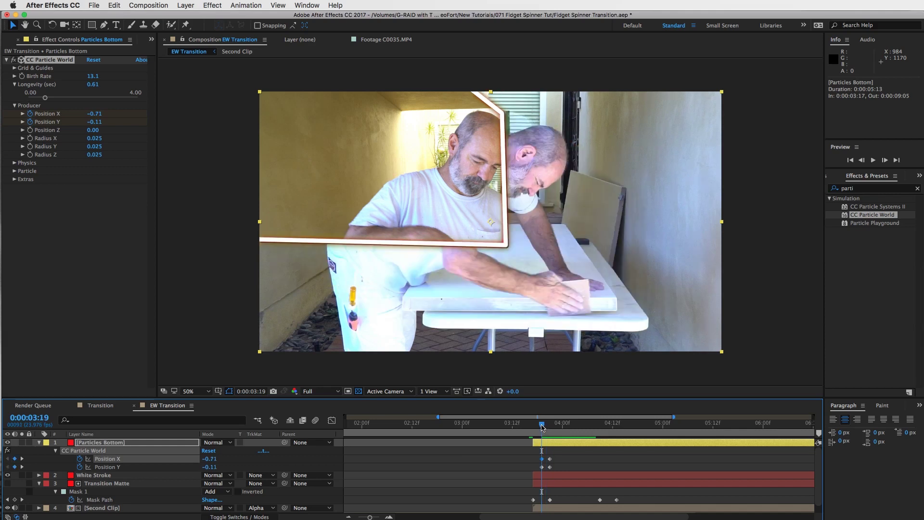
left_click_drag(98, 124, 92, 118)
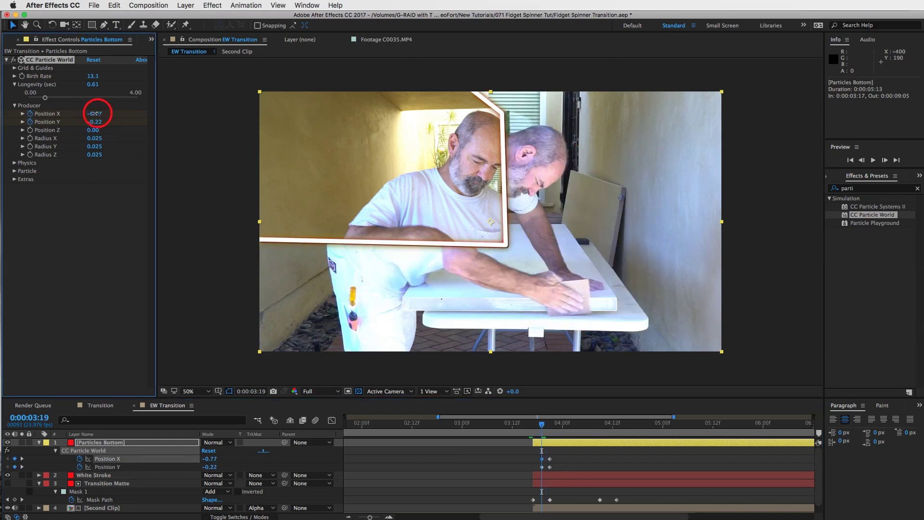
mouse_move(541, 423)
left_mouse_down()
mouse_move(606, 425)
mouse_move(551, 425)
left_mouse_up()
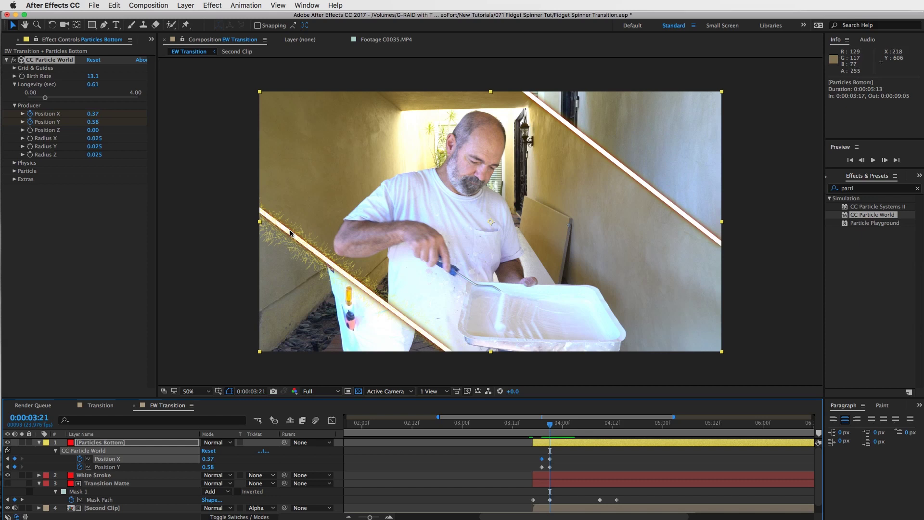
Step: Preview the transition and lower the Birth Rate to 10.0
key("space")
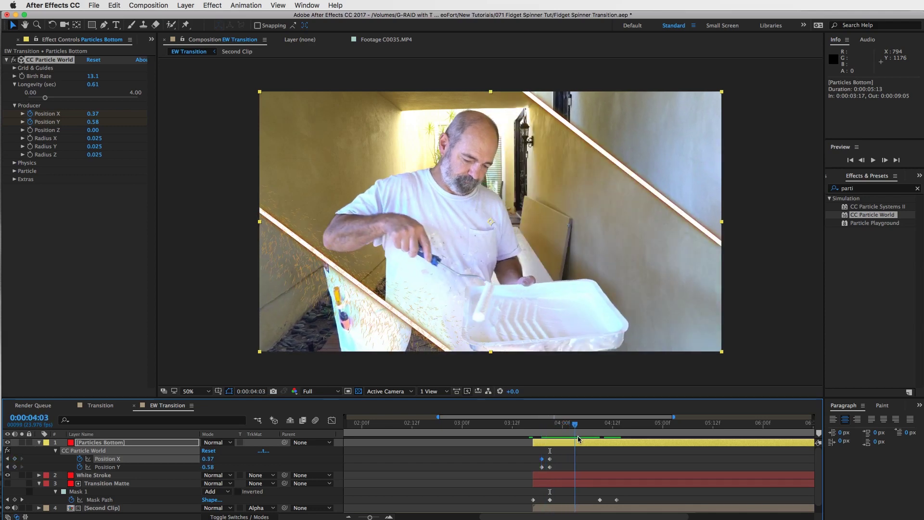
left_click(92, 75)
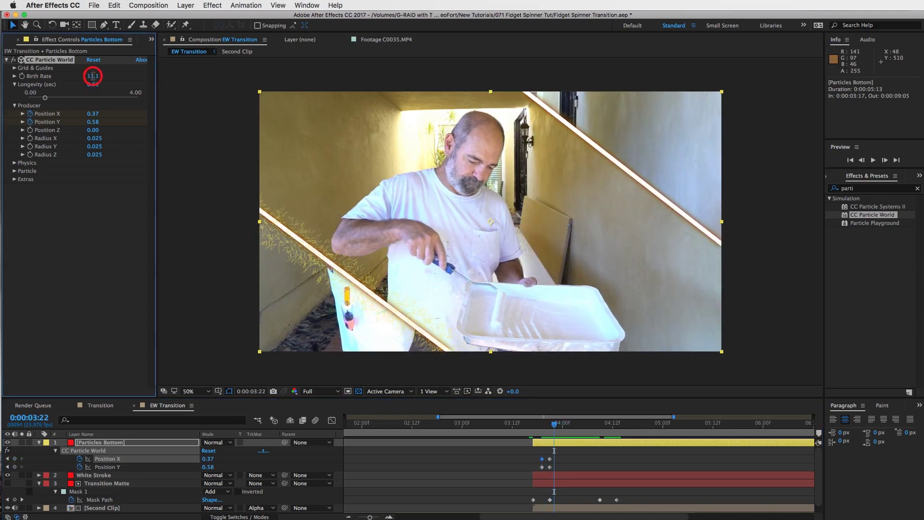
type("10")
key("Return")
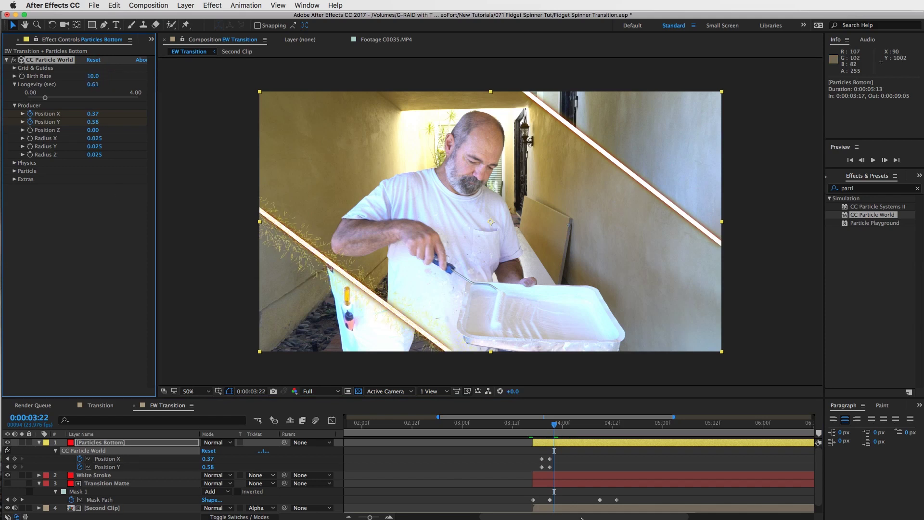
left_click_drag(567, 424, 555, 450)
left_click(561, 440)
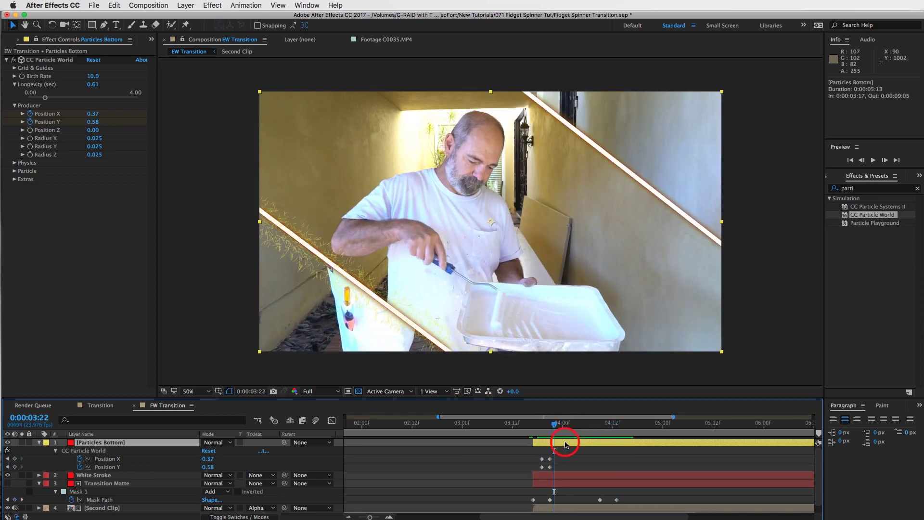
Step: Duplicate Particles Bottom and delete the copy's position keyframes
left_click(120, 443)
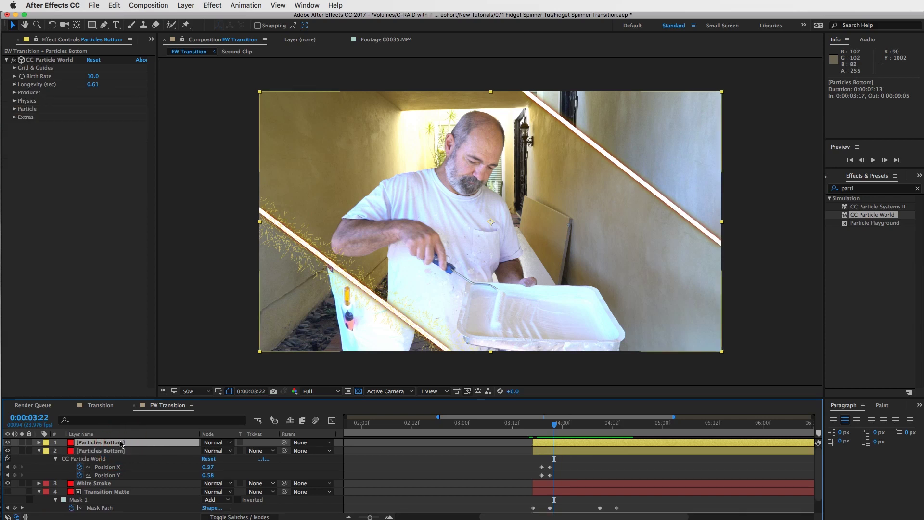
key("super+d")
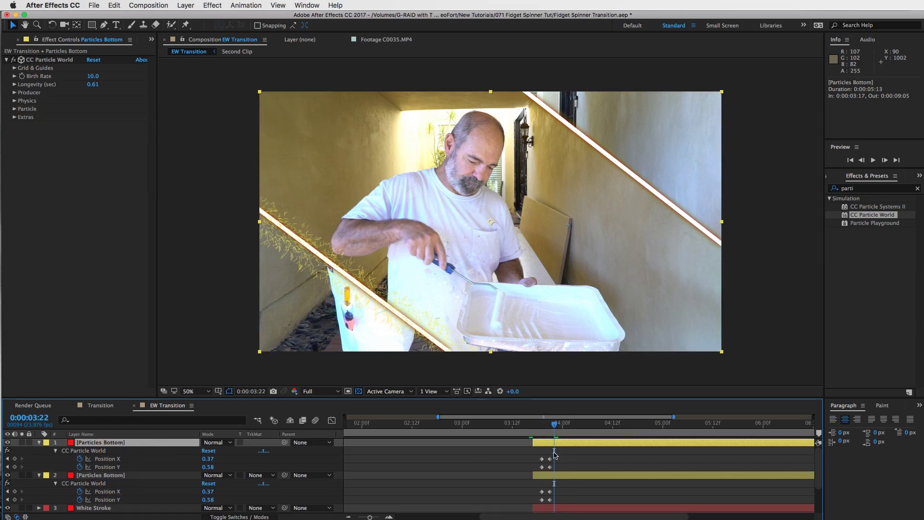
left_click_drag(556, 426, 557, 469)
key("Delete")
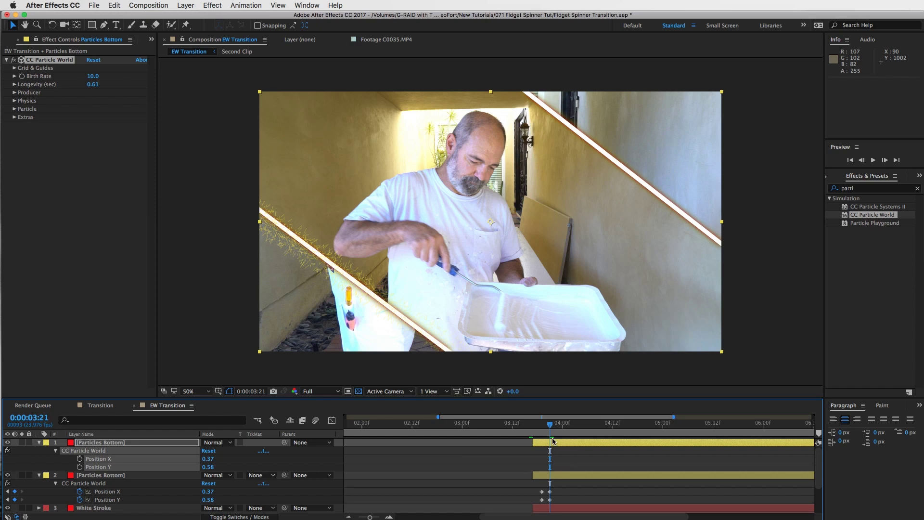
Step: At 0:00:03:19, reset the copy's Producer Position X and Y to 0.00
left_click_drag(549, 426, 541, 426)
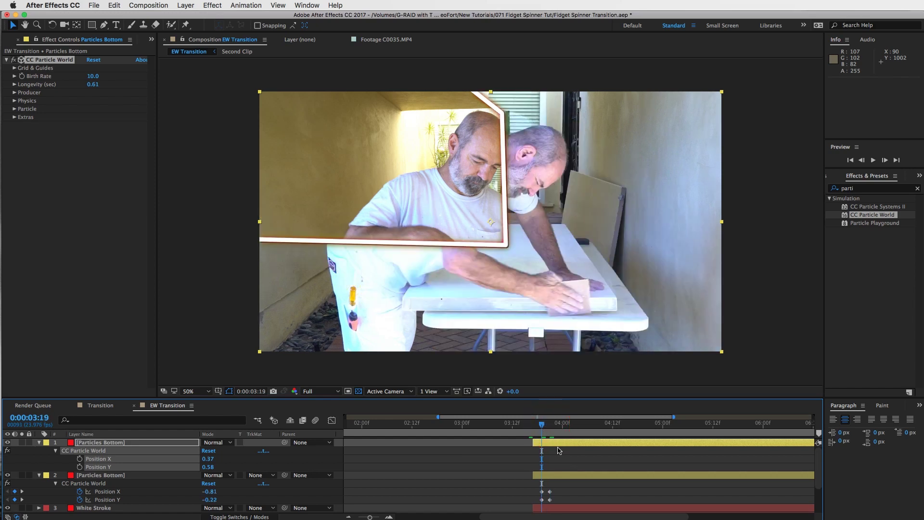
left_click(15, 92)
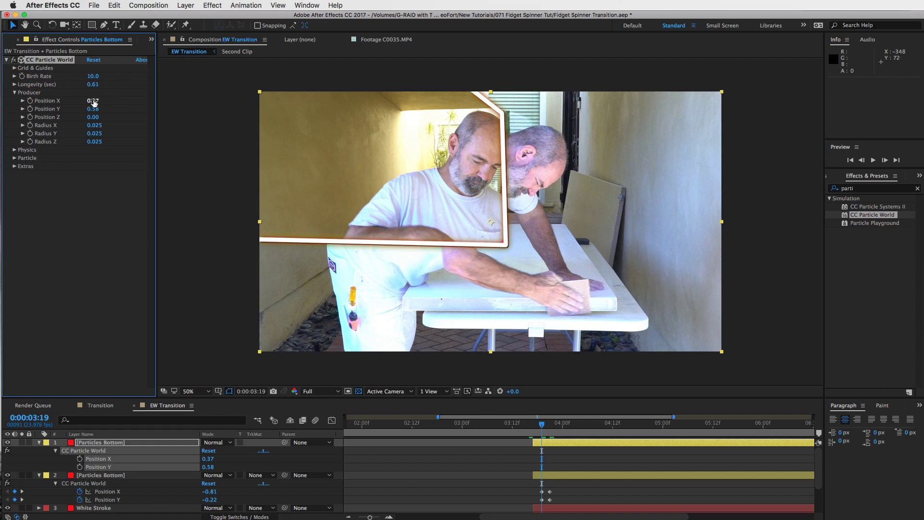
left_click(93, 101)
type("0")
key("Return")
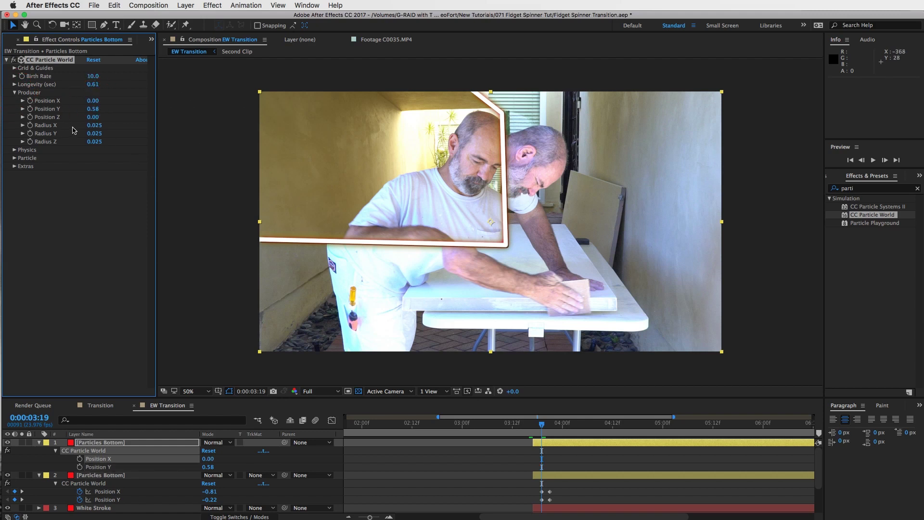
left_click(93, 109)
type("0")
key("Return")
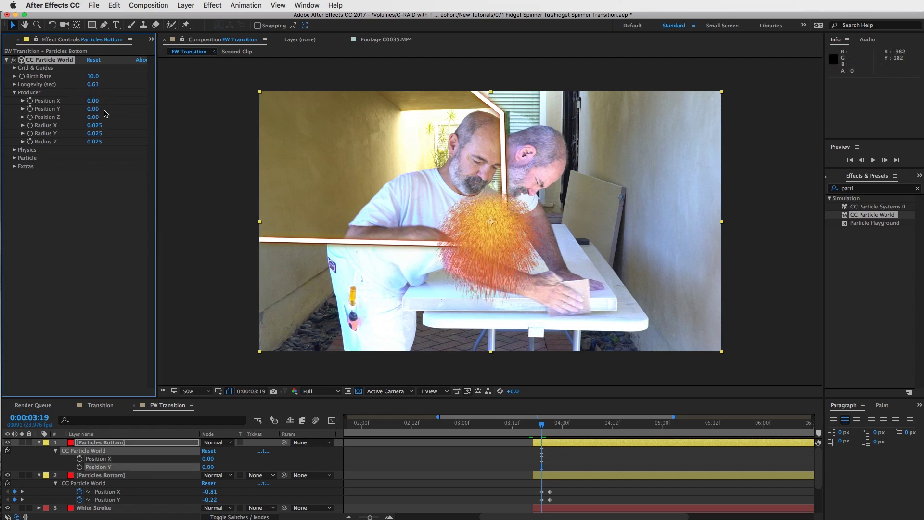
Step: At 0:00:03:18, keyframe Producer Position at -0.35, -0.49, off-frame
mouse_move(92, 102)
left_mouse_down()
mouse_move(102, 101)
mouse_move(75, 110)
mouse_move(89, 116)
left_mouse_up()
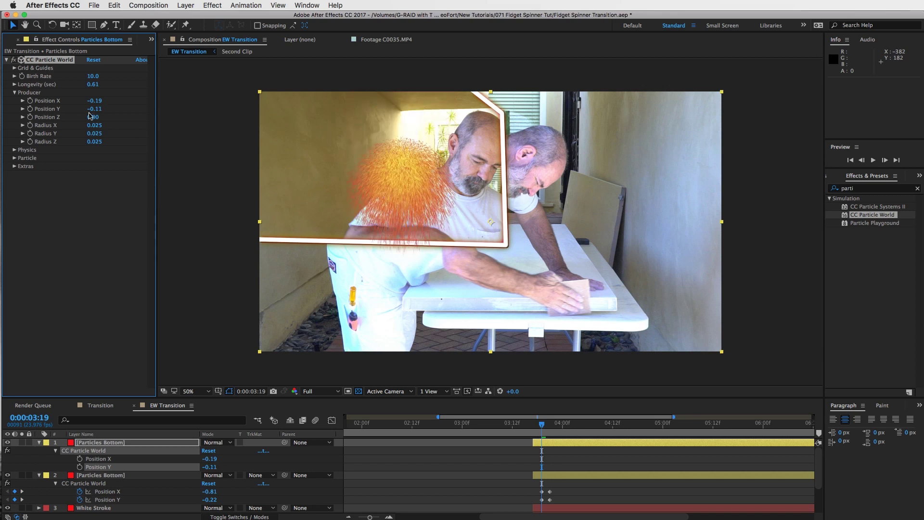
key("Page_Up")
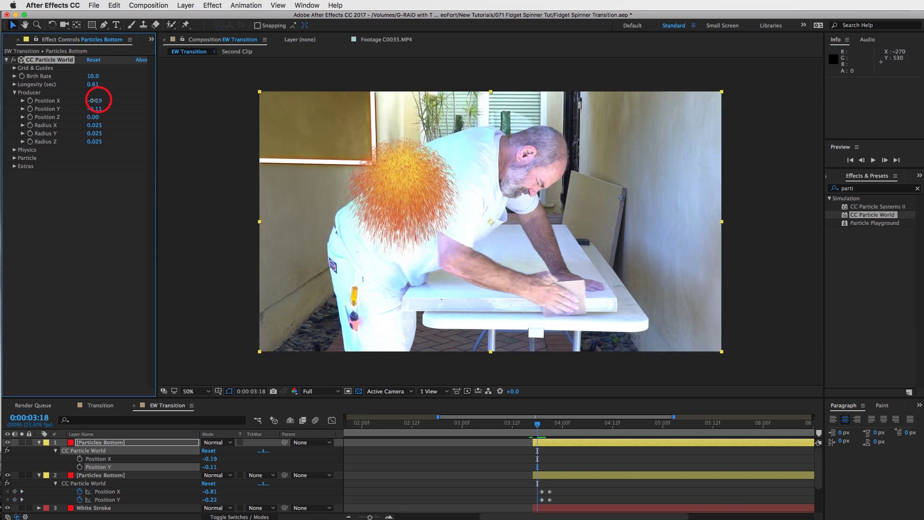
left_click_drag(93, 103, 87, 110)
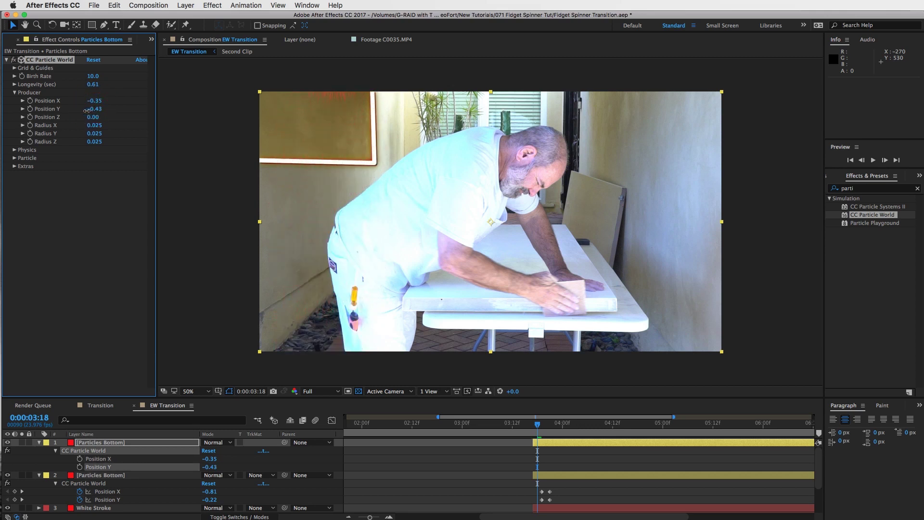
left_click(29, 101)
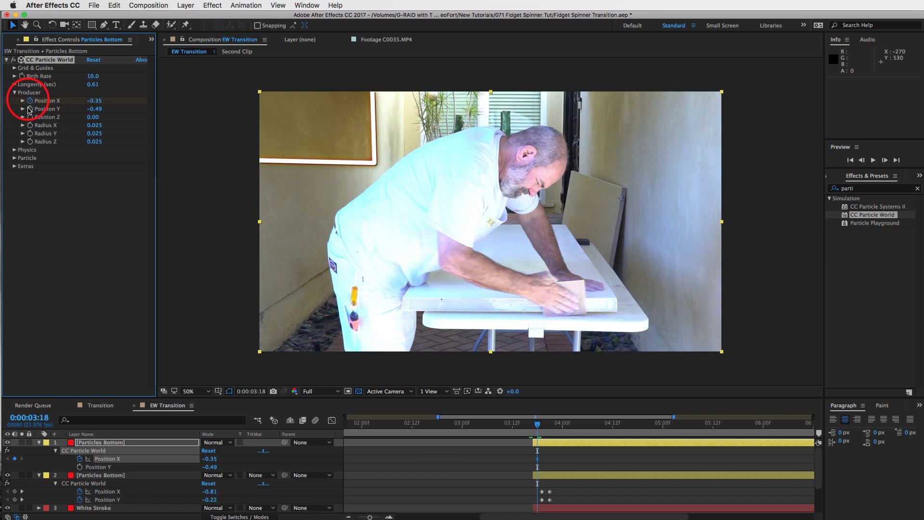
left_click(30, 109)
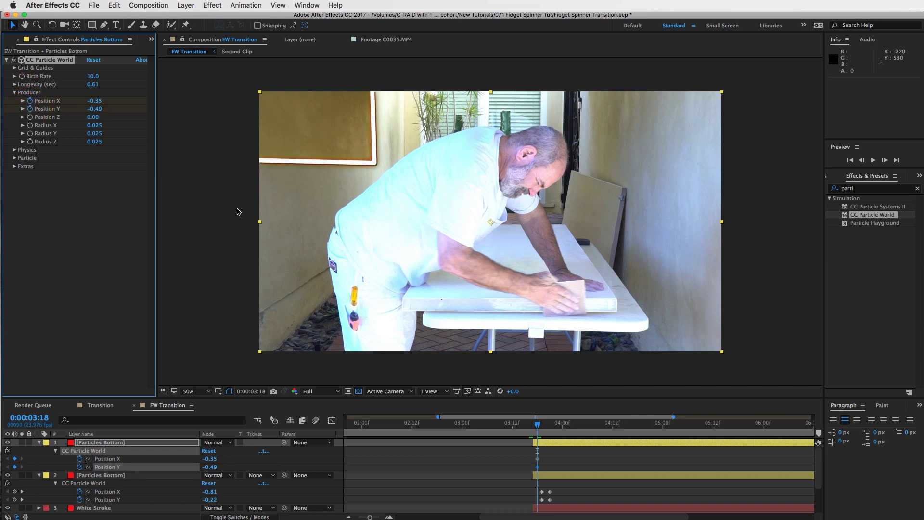
Step: Keyframe the emitter at 1.06, 0.38 at 0:00:03:21 and lower its starting Y to -0.58
key("Page_Down")
key("Page_Down")
key("Page_Down")
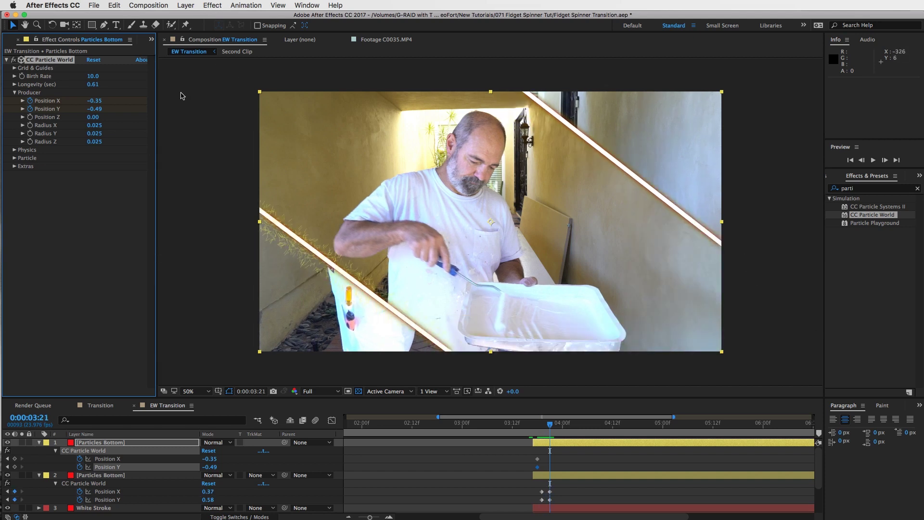
left_click_drag(95, 109, 142, 112)
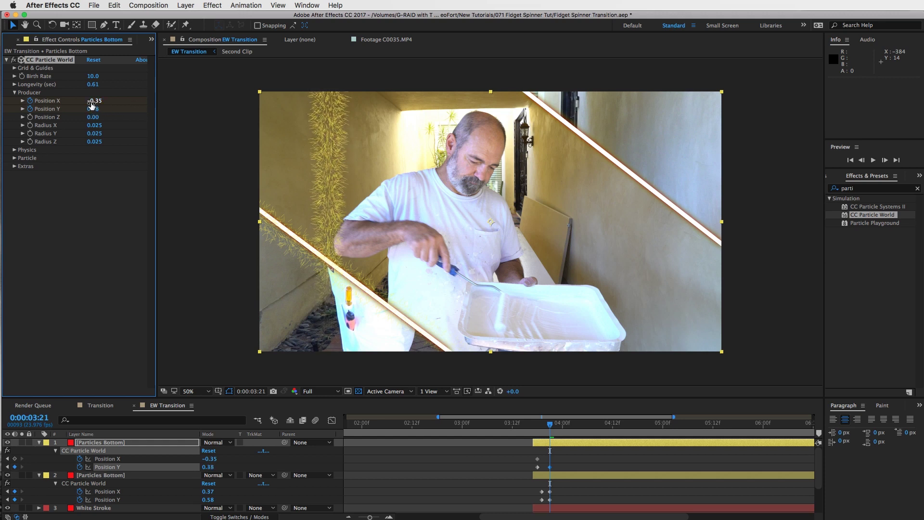
left_click_drag(92, 100, 155, 100)
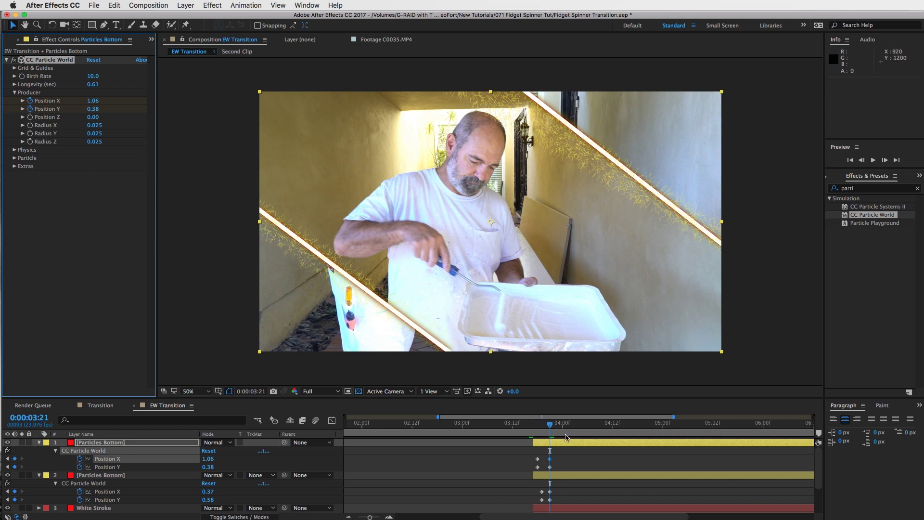
left_click_drag(550, 427, 538, 427)
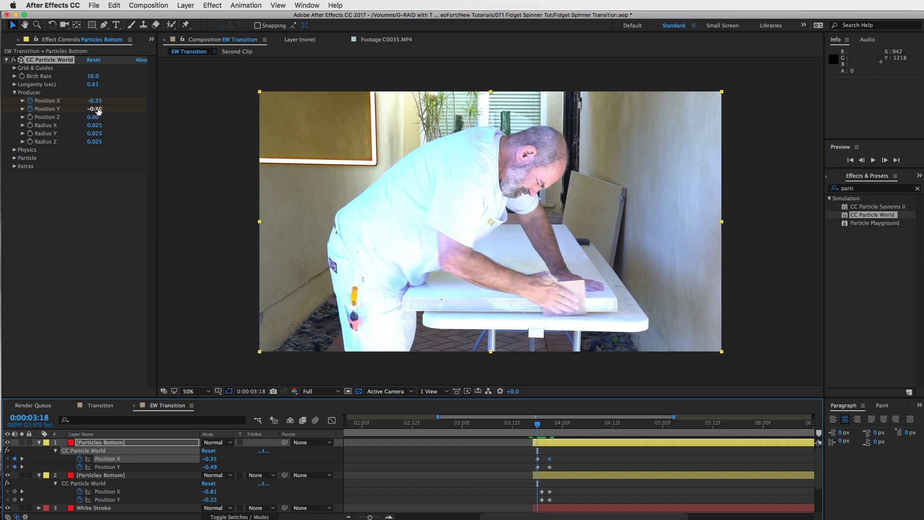
mouse_move(97, 109)
left_mouse_down()
mouse_move(128, 114)
mouse_move(102, 114)
left_mouse_up()
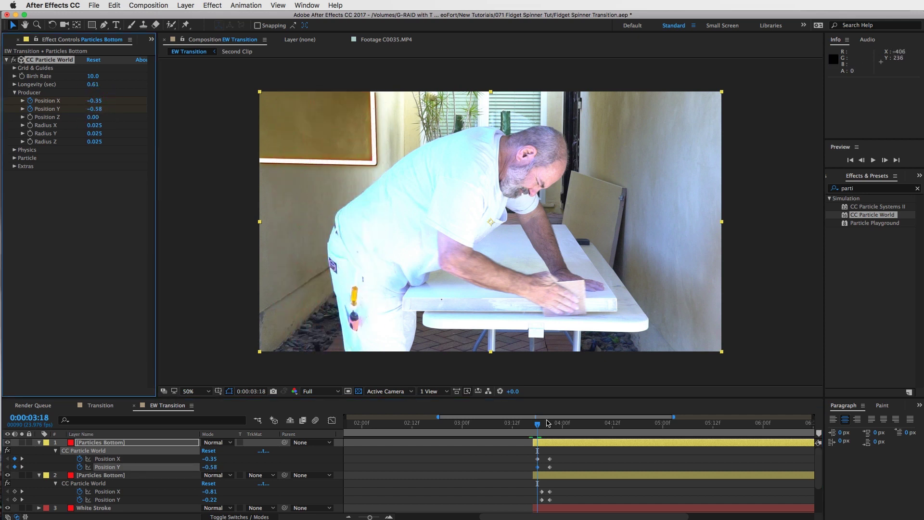
left_click_drag(537, 423, 552, 428)
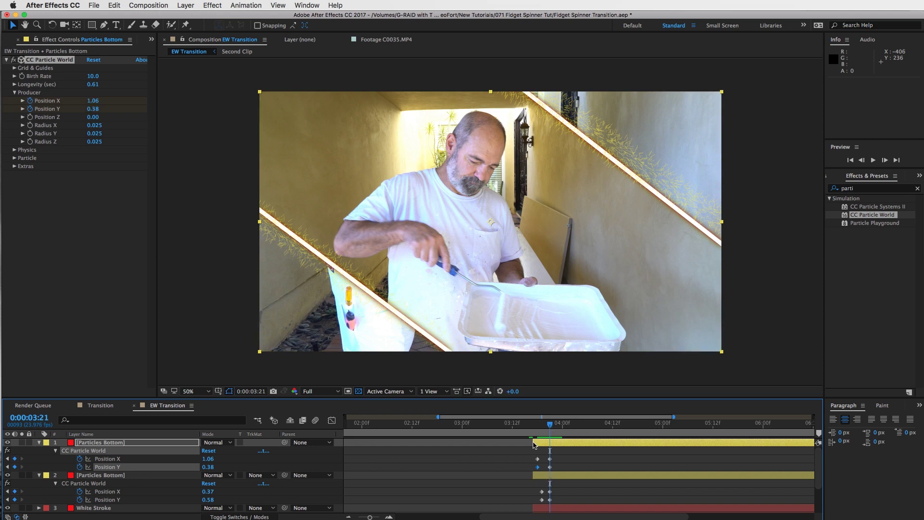
left_click(93, 109)
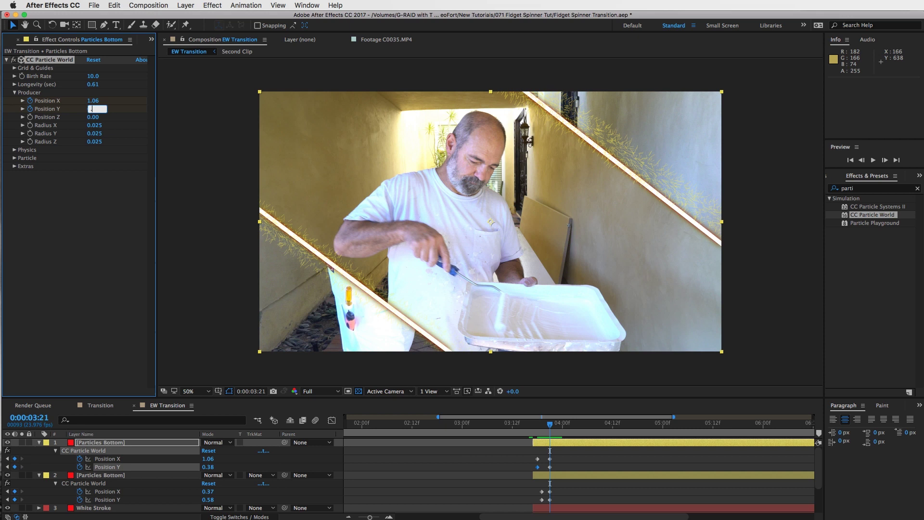
Step: Fine-tune the ending Position Y through 0.42 and 0.44 to 0.45 at 0:00:03:21
type(".42")
key("Return")
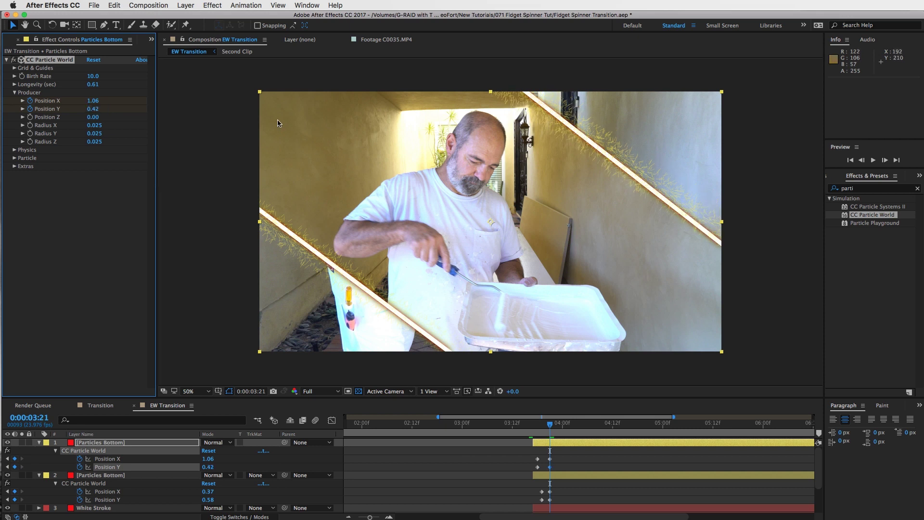
left_click(92, 109)
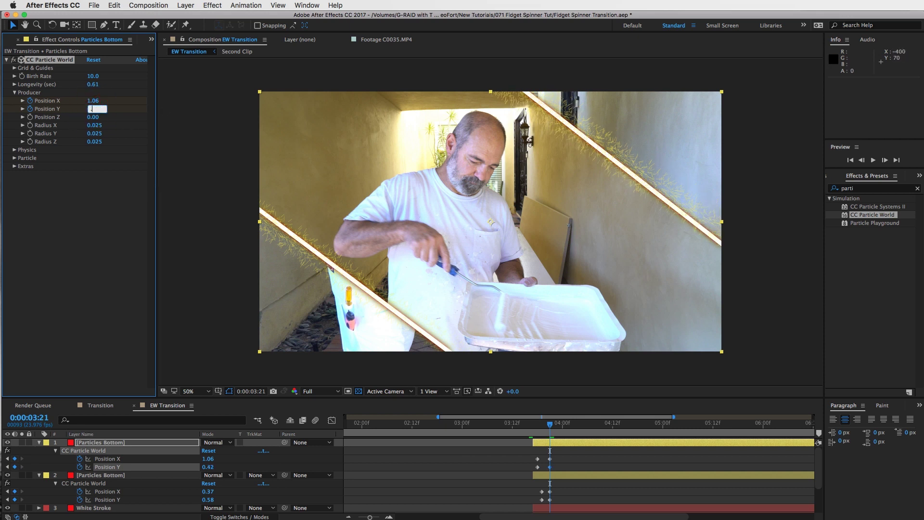
key("Return")
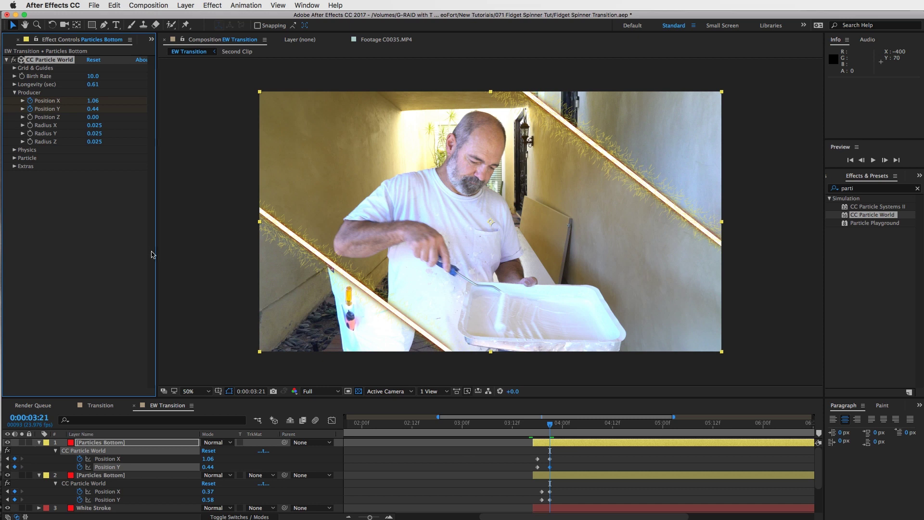
left_click(97, 110)
type(".45")
key("Return")
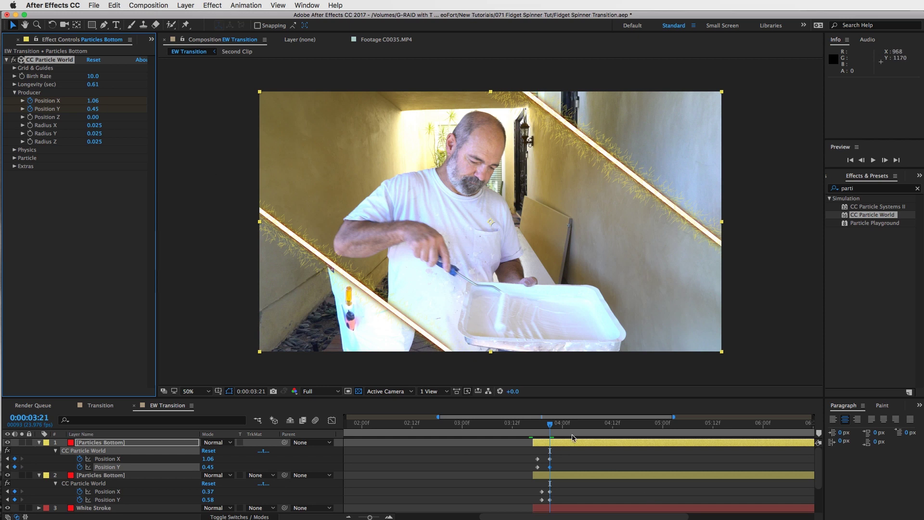
Step: Set the starting Position Y to -0.62 at 0:00:03:18 and scrub to check the particles
left_click_drag(550, 425, 538, 425)
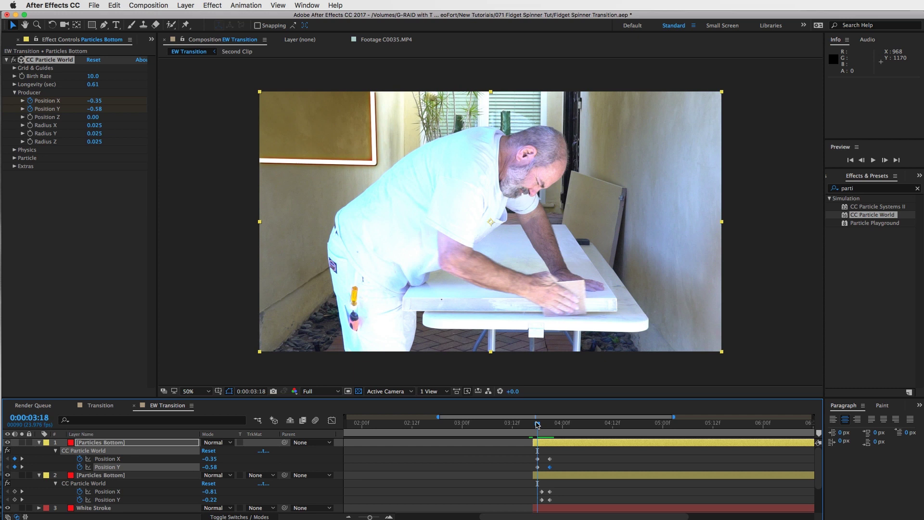
left_click(96, 108)
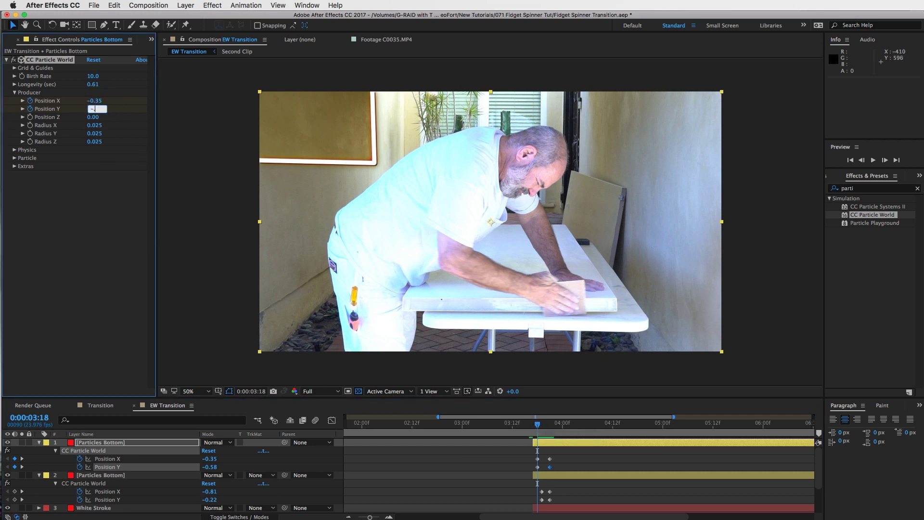
key("Return")
mouse_move(541, 426)
left_mouse_down()
mouse_move(555, 433)
mouse_move(546, 431)
left_mouse_up()
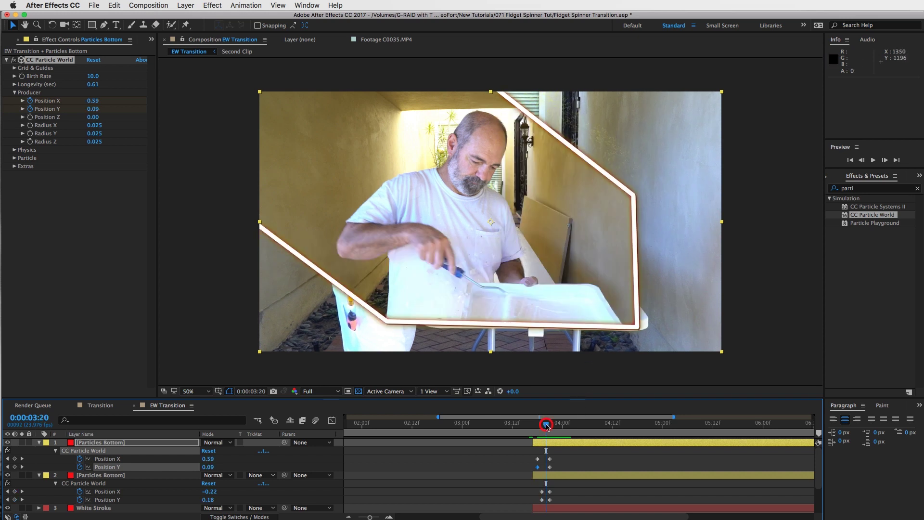
mouse_move(546, 425)
left_mouse_down()
mouse_move(558, 430)
mouse_move(531, 425)
mouse_move(575, 434)
mouse_move(527, 431)
mouse_move(625, 435)
mouse_move(532, 429)
mouse_move(546, 428)
left_mouse_up()
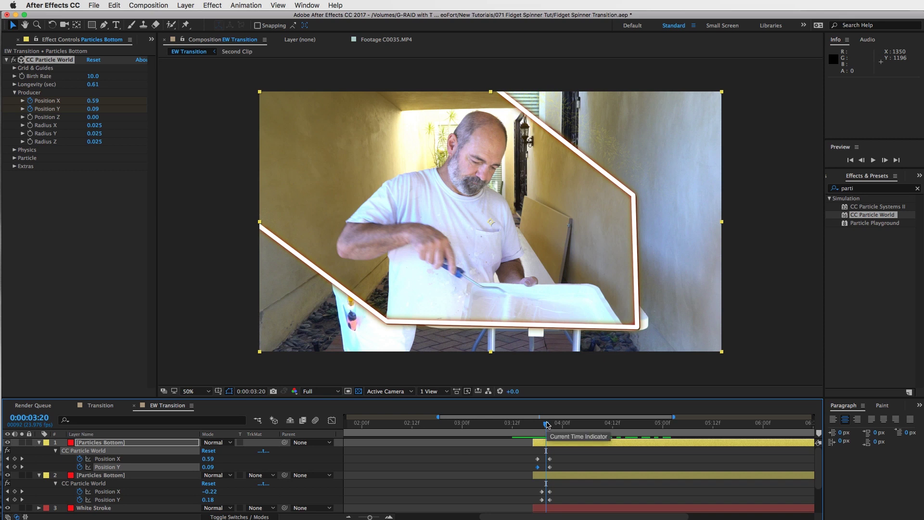
mouse_move(551, 426)
left_mouse_down()
mouse_move(541, 424)
mouse_move(663, 428)
left_mouse_up()
Step: Collapse both Particles Bottom layers and Transition Matte, then scrub through the slash transition
left_click(598, 451)
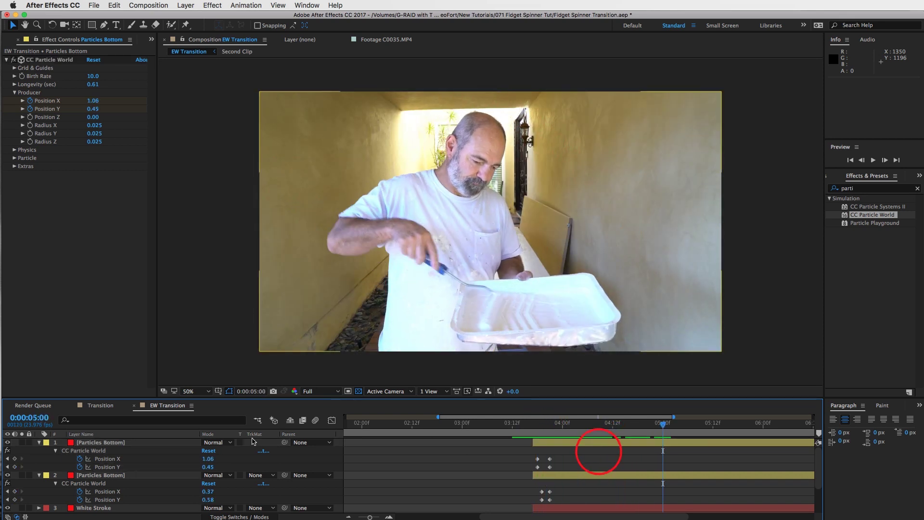
left_click(38, 442)
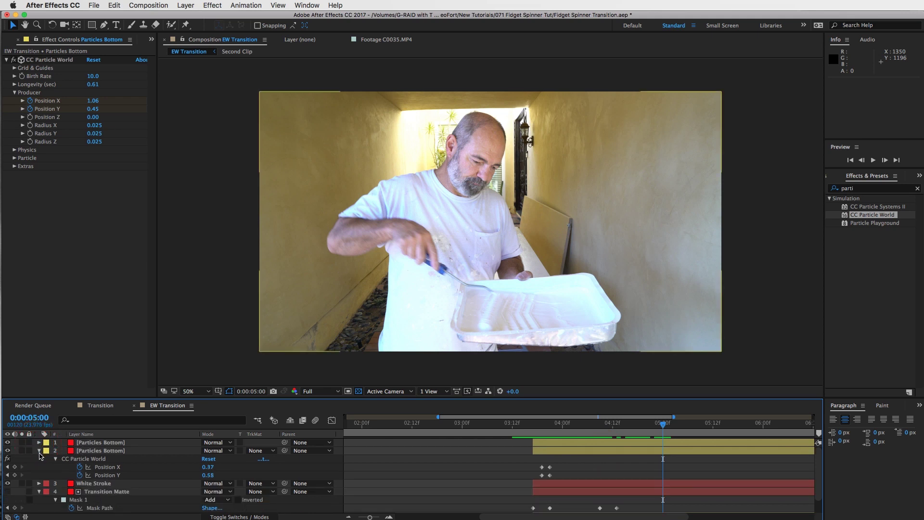
left_click(39, 451)
left_click(39, 466)
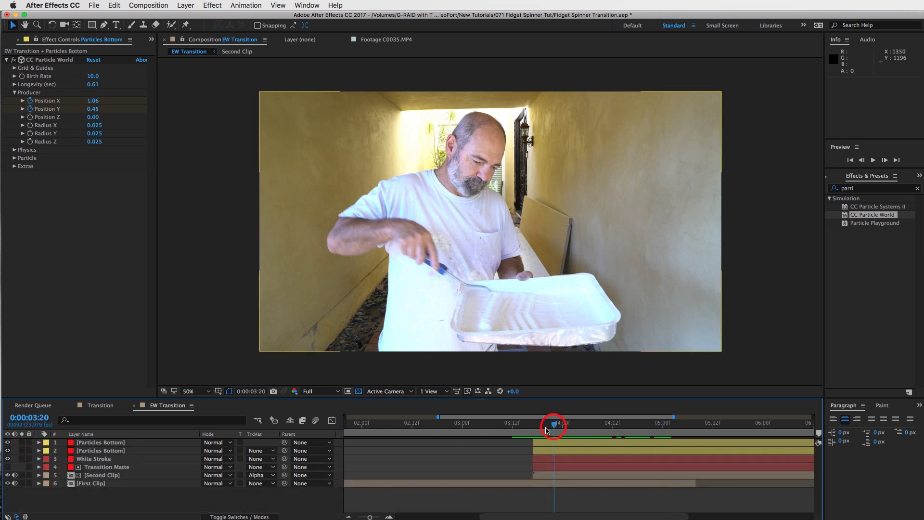
left_click_drag(547, 429, 567, 428)
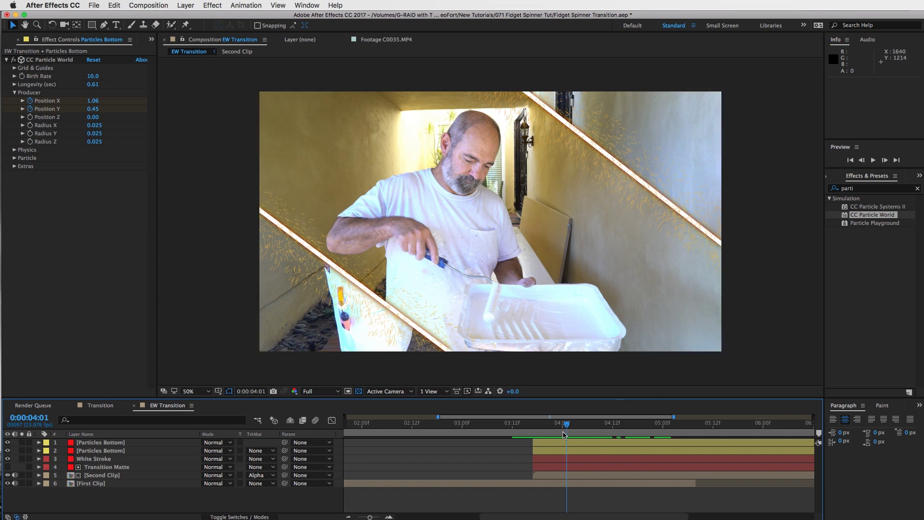
mouse_move(567, 426)
left_mouse_down()
mouse_move(539, 429)
mouse_move(653, 424)
mouse_move(534, 427)
mouse_move(630, 426)
mouse_move(544, 420)
mouse_move(649, 427)
mouse_move(510, 435)
mouse_move(667, 442)
mouse_move(498, 445)
mouse_move(576, 434)
mouse_move(521, 428)
left_mouse_up()
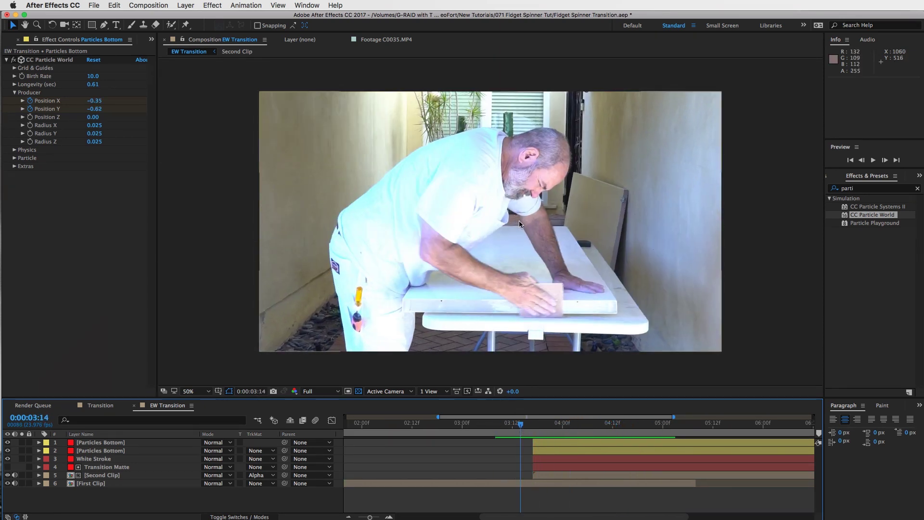
mouse_move(518, 425)
left_mouse_down()
mouse_move(536, 426)
mouse_move(504, 425)
left_mouse_up()
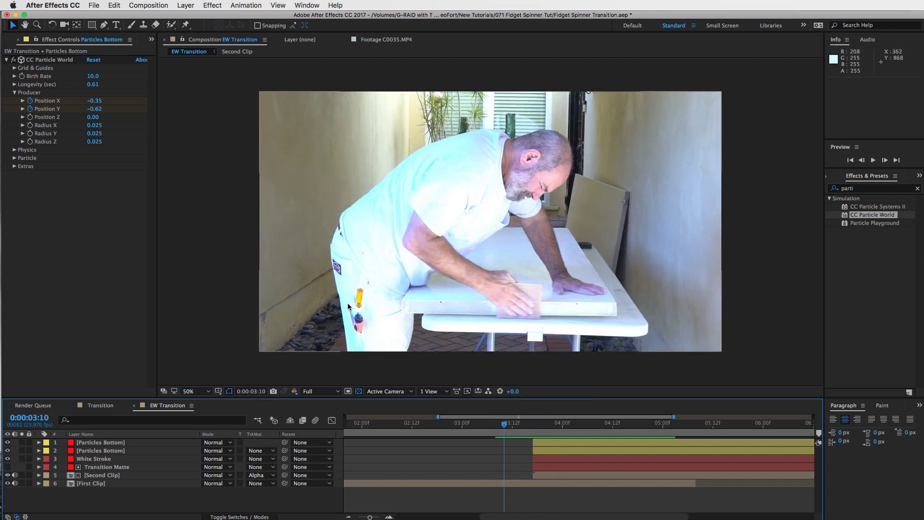
left_click_drag(505, 427, 576, 434)
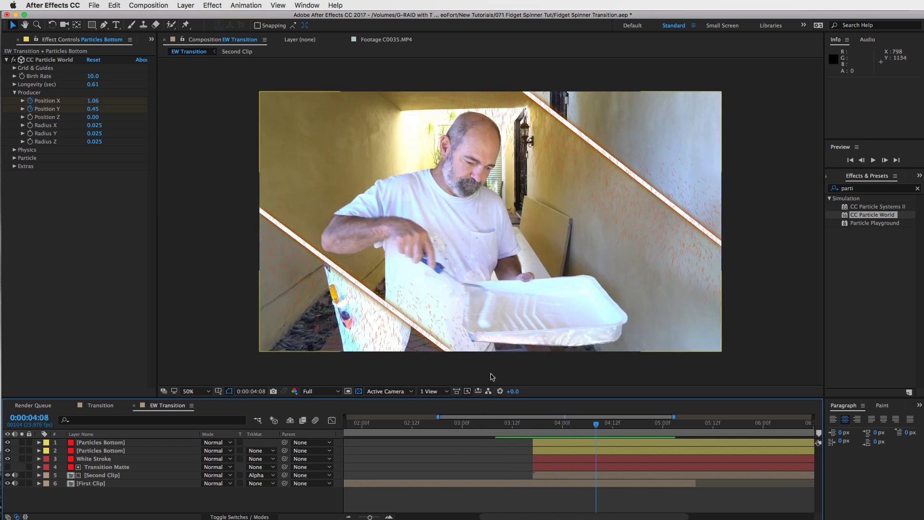
mouse_move(593, 428)
left_mouse_down()
mouse_move(512, 428)
mouse_move(614, 432)
mouse_move(534, 429)
mouse_move(538, 423)
mouse_move(518, 419)
mouse_move(640, 419)
mouse_move(519, 426)
mouse_move(631, 426)
mouse_move(526, 435)
mouse_move(534, 432)
left_mouse_up()
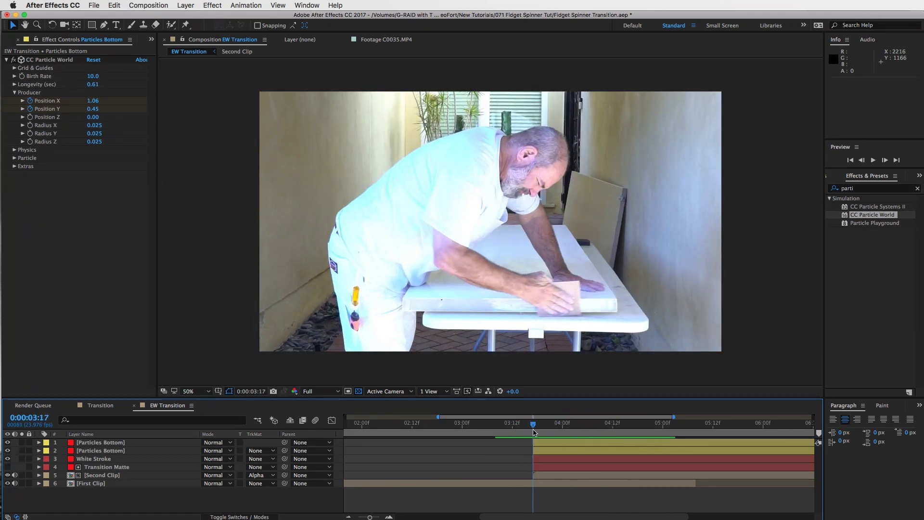